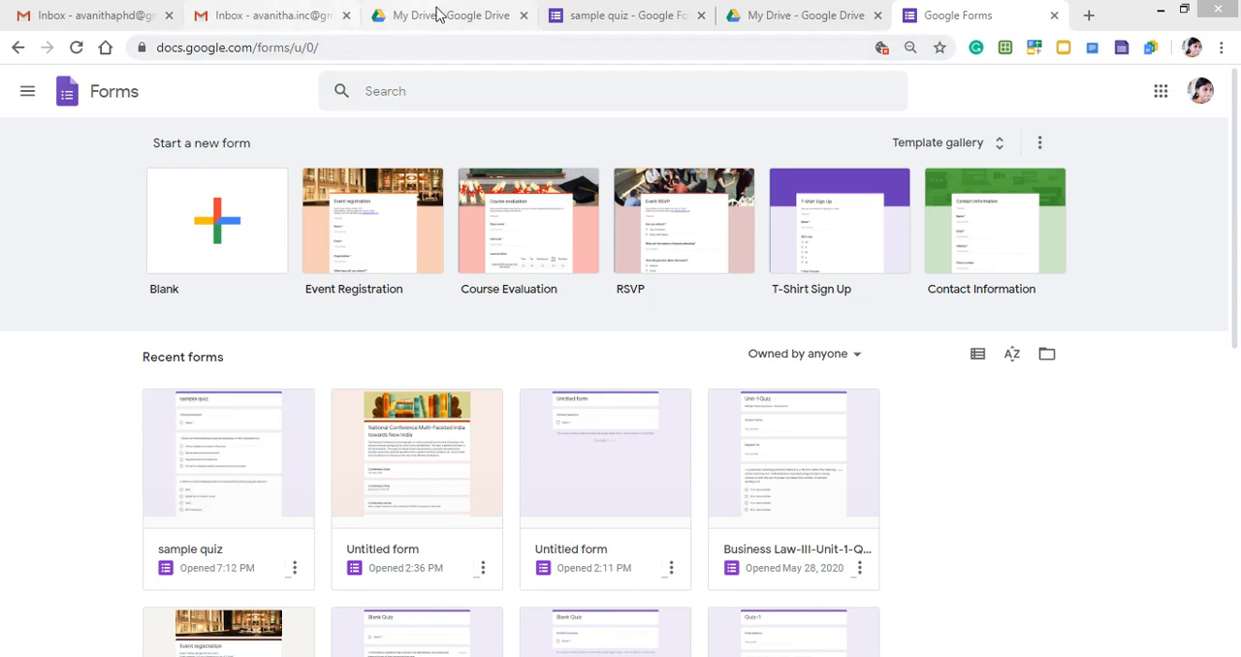
Switch to the sample quiz form and make it a quiz that releases grades immediately after each submission.
left_click(638, 18)
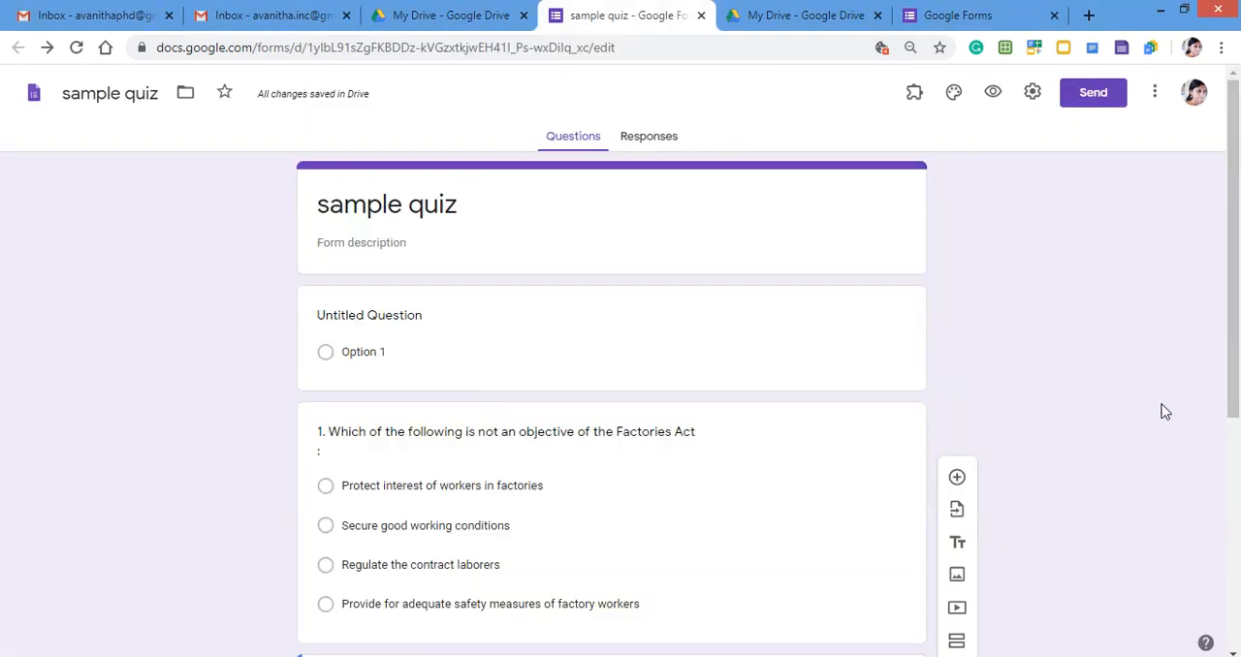
scroll(1076, 429, "down", 2)
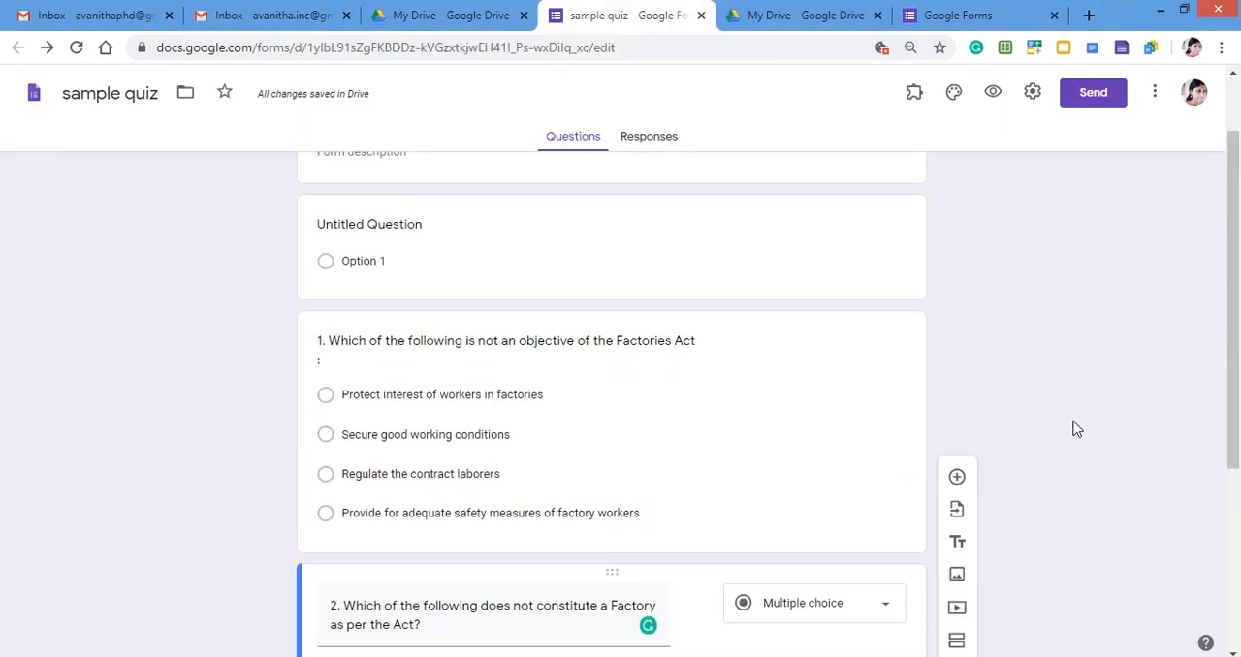
scroll(1076, 428, "down", 2)
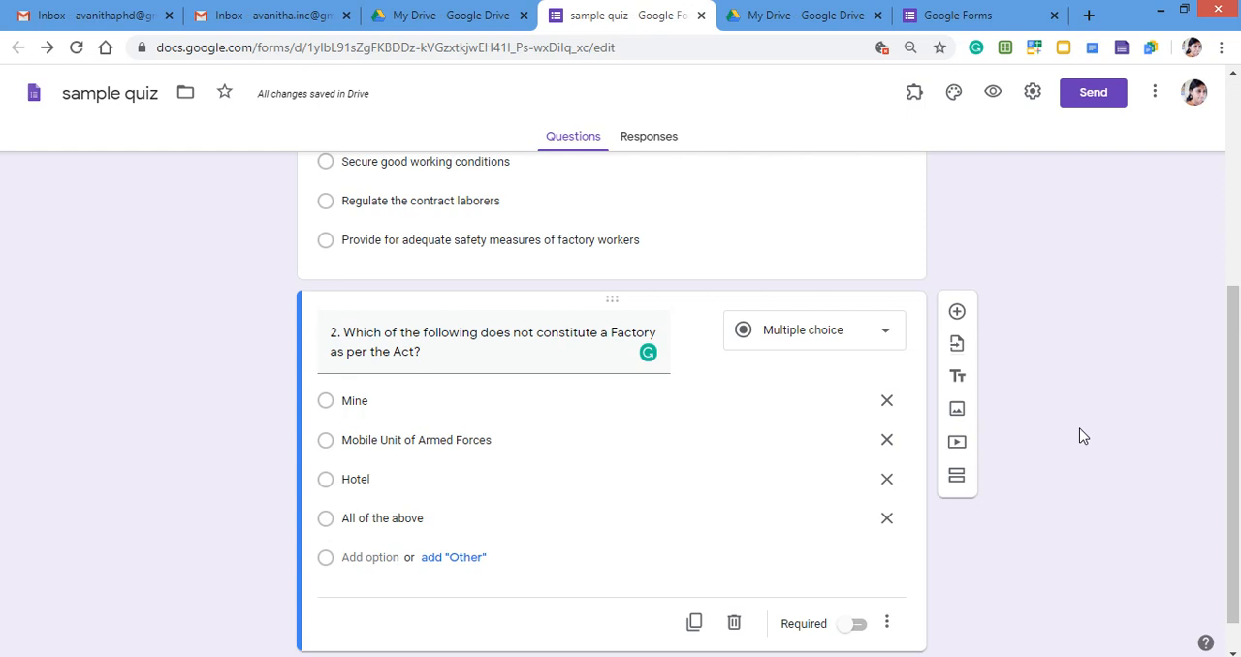
scroll(1083, 436, "up", 3)
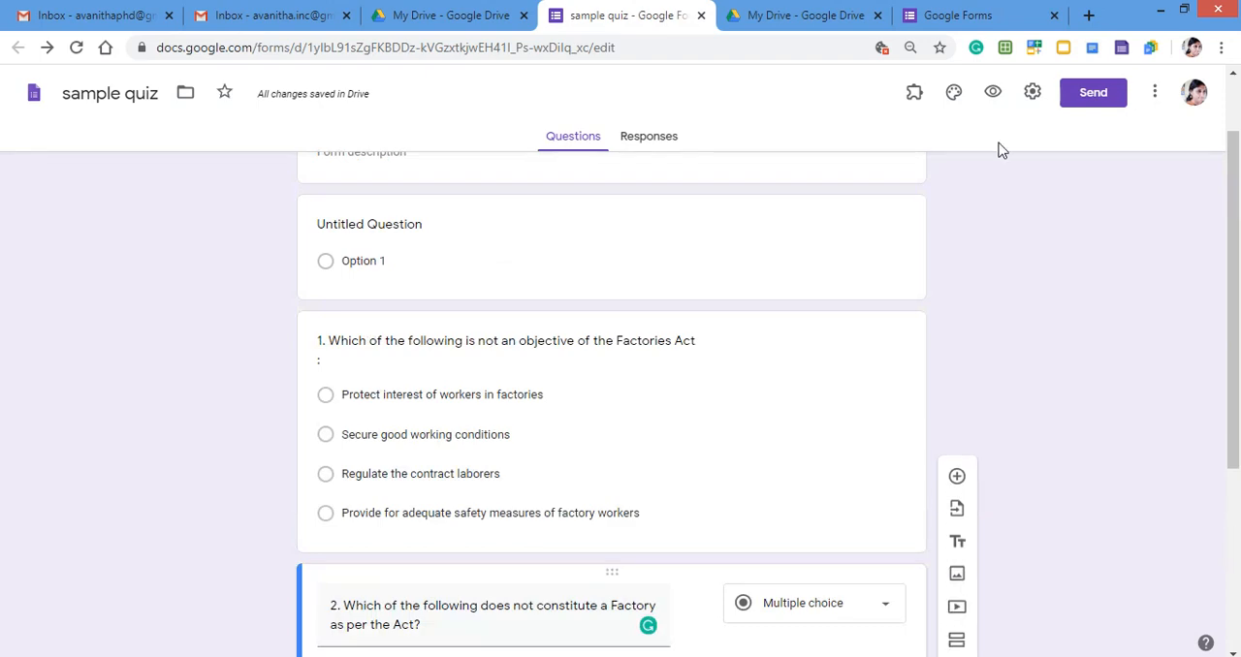
left_click(1034, 95)
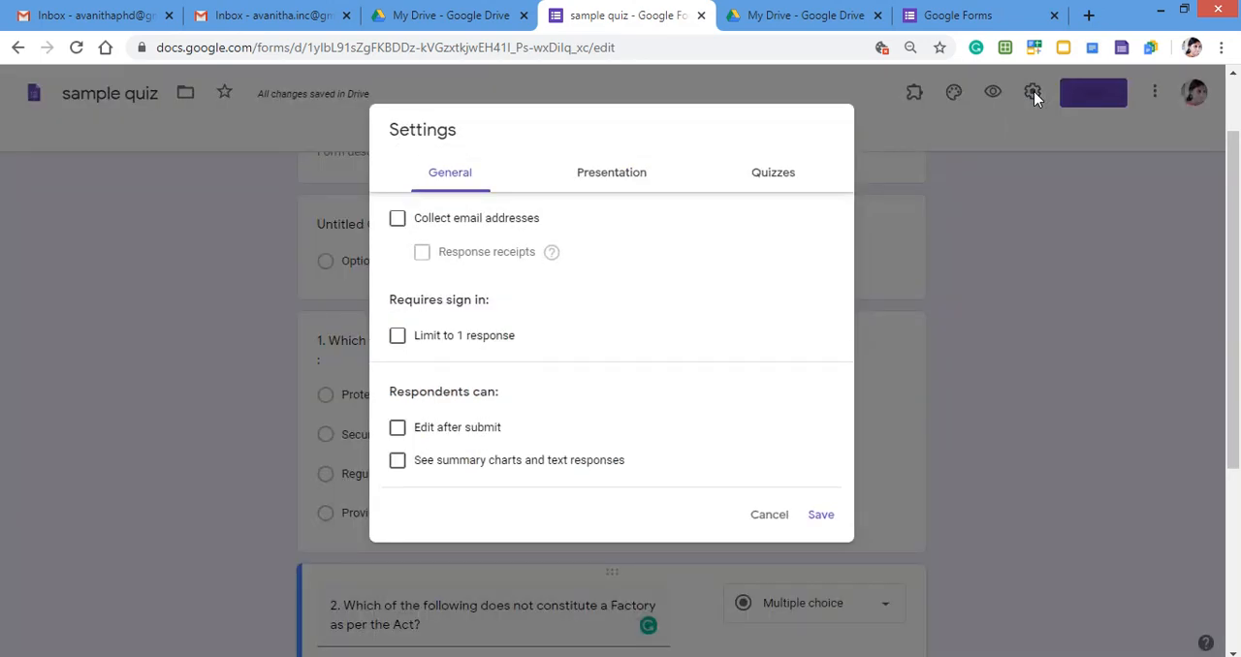
left_click(784, 172)
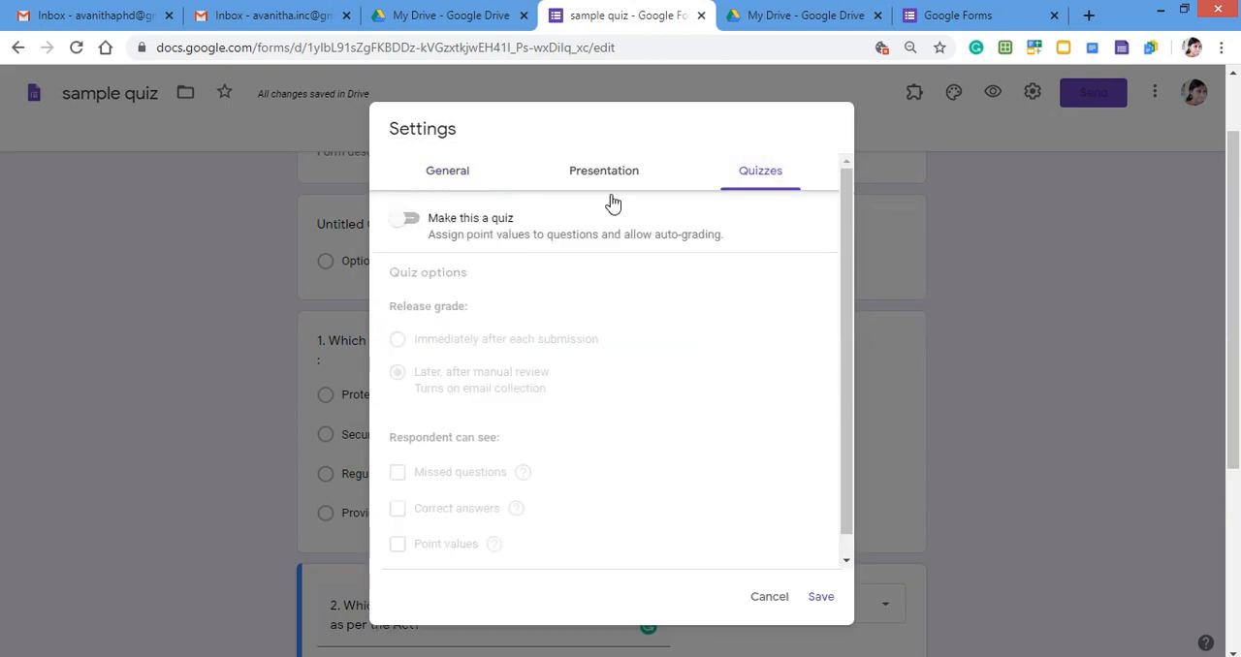
left_click(412, 221)
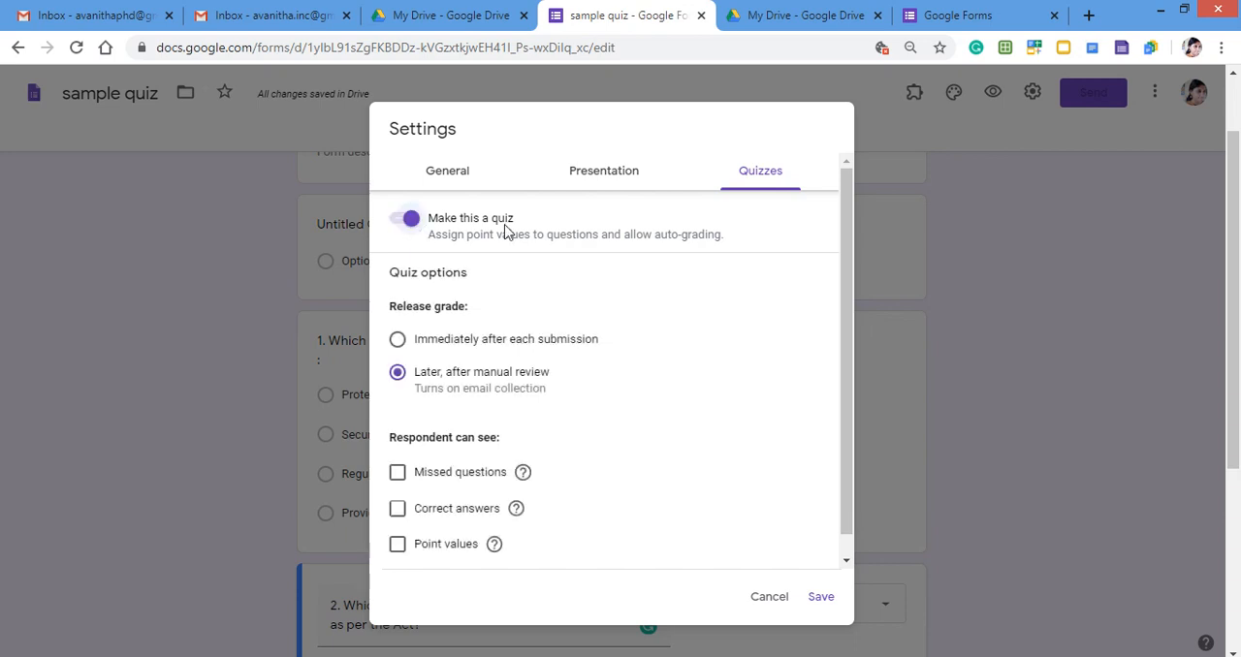
left_click(820, 606)
left_click(398, 342)
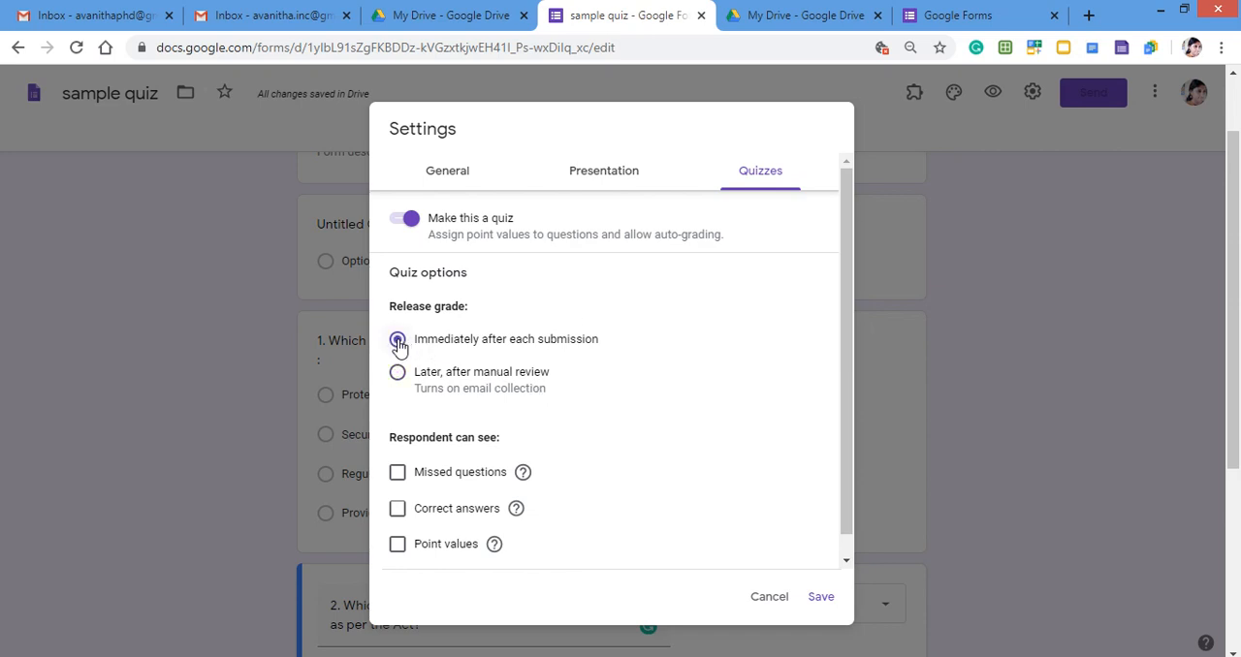
left_click(821, 606)
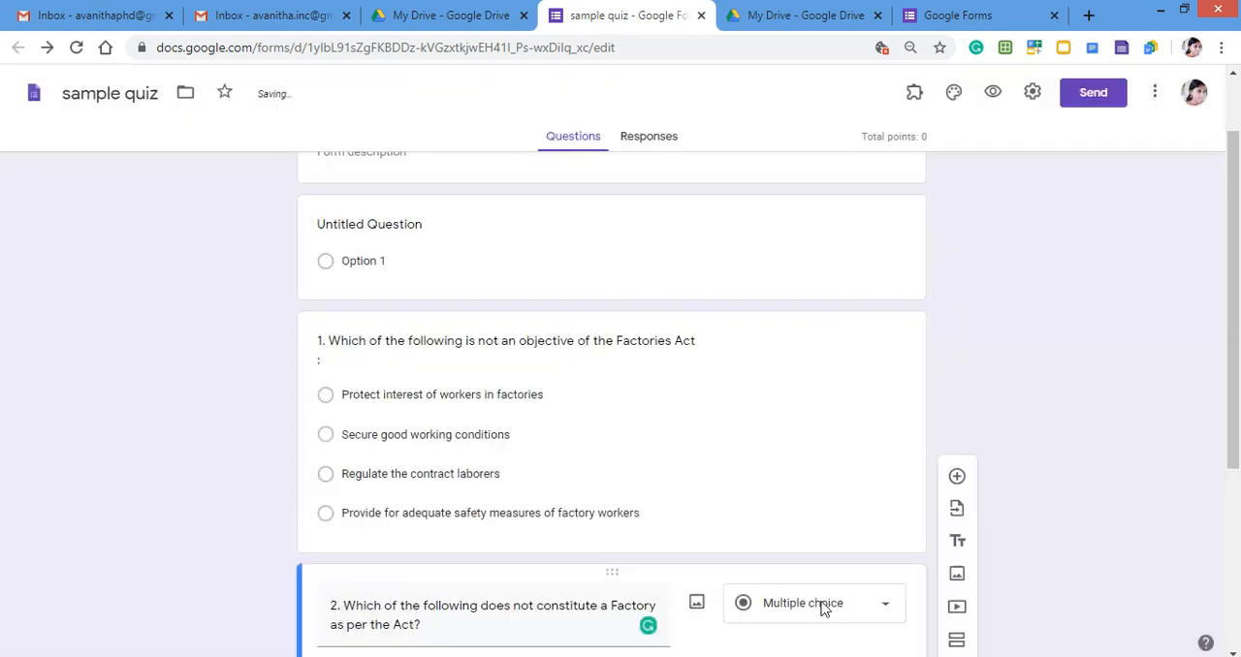
Set the answer key of question 1 to "Regulate the contract laborers", worth 5 points.
scroll(714, 466, "down", 1)
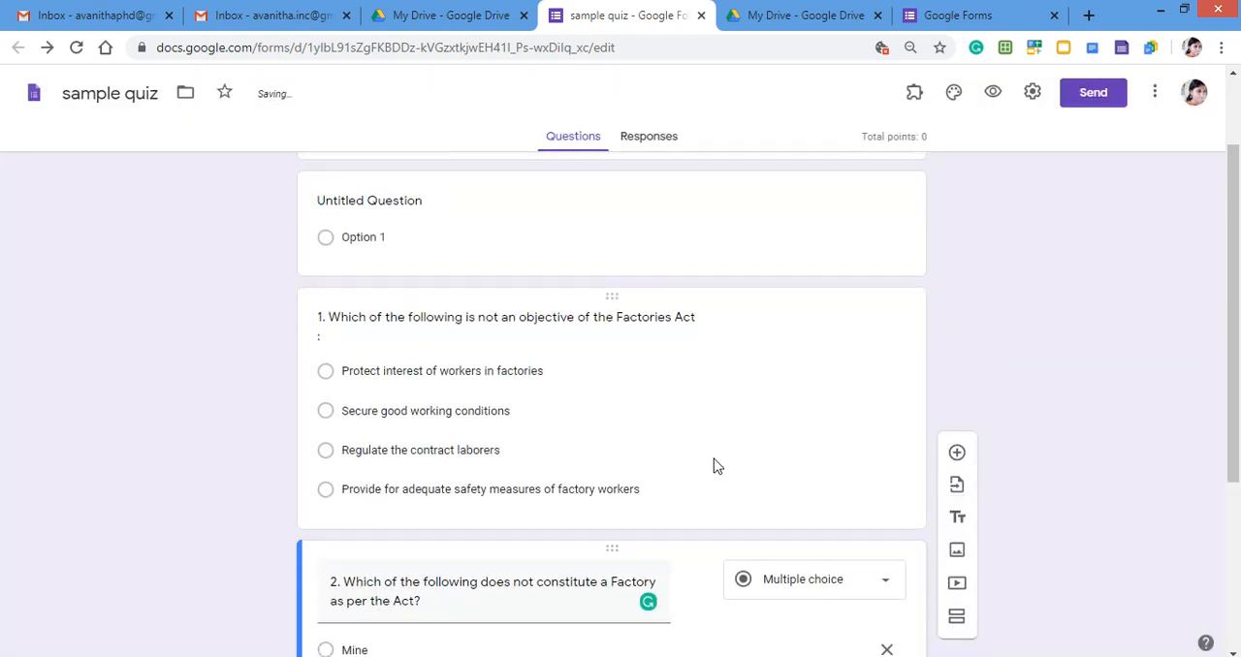
scroll(713, 466, "up", 1)
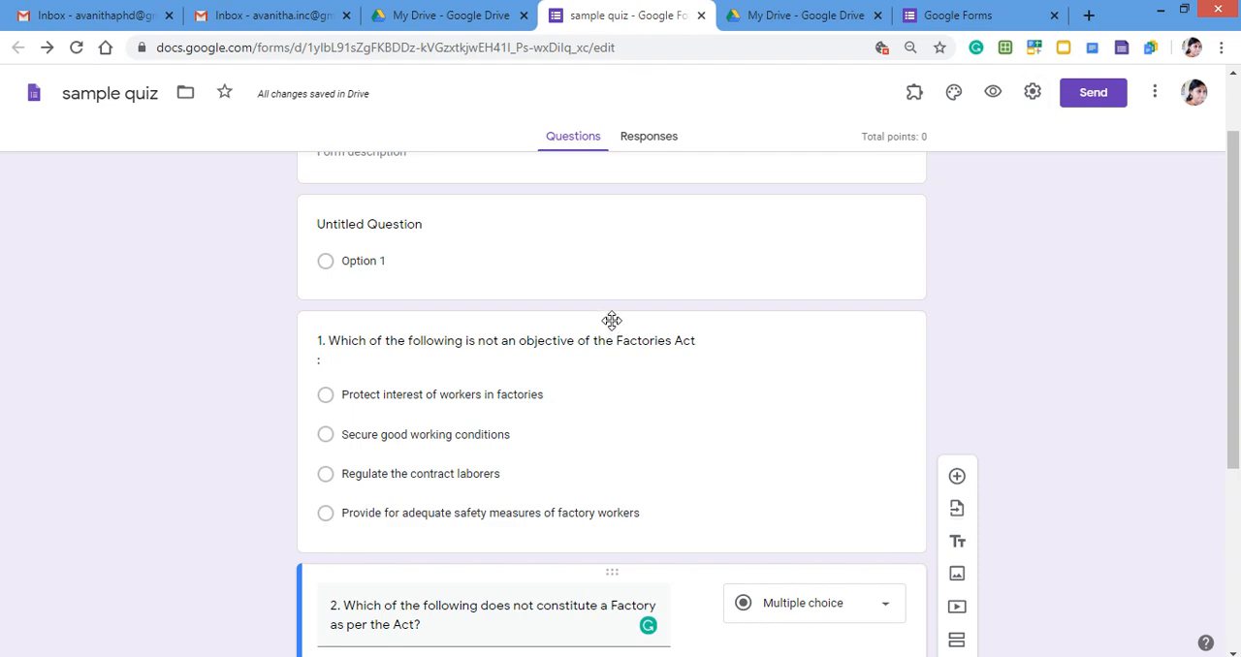
left_click(612, 324)
scroll(635, 418, "down", 1)
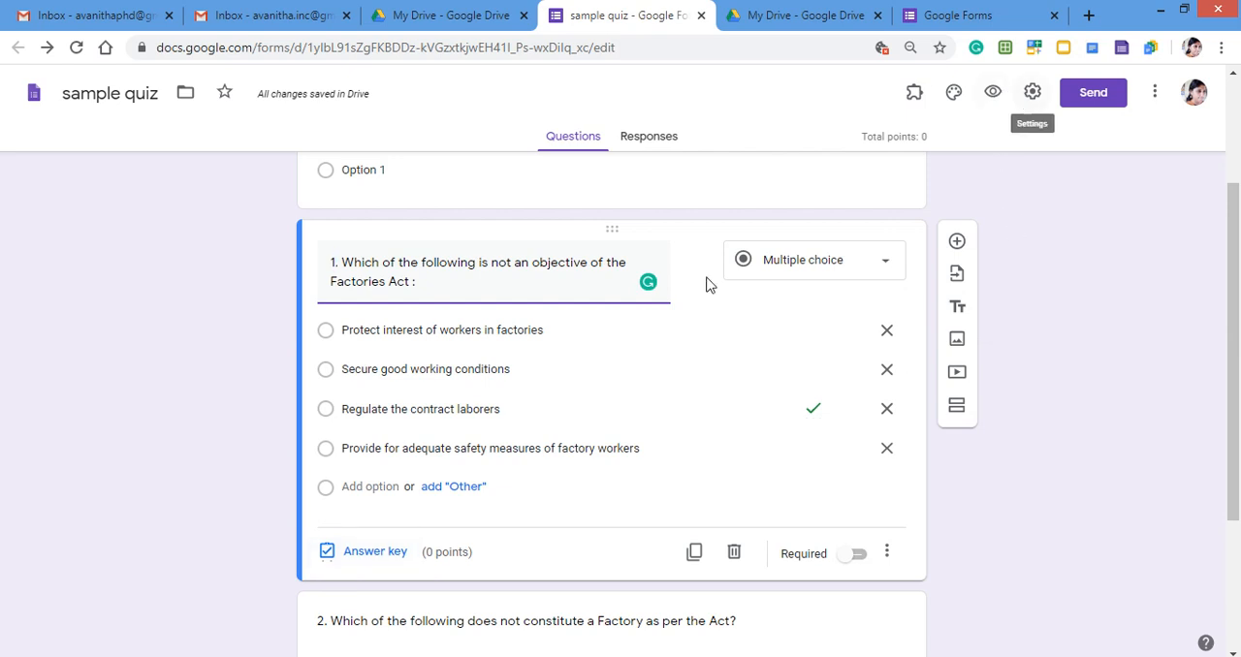
left_click(376, 552)
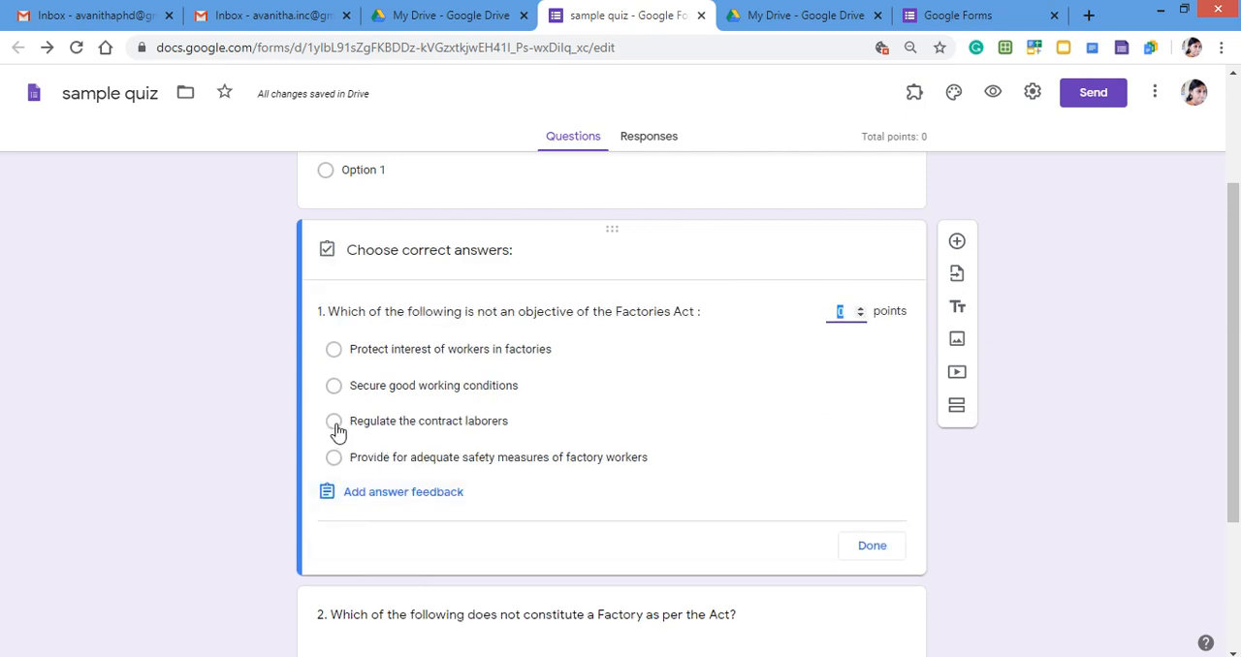
left_click(335, 424)
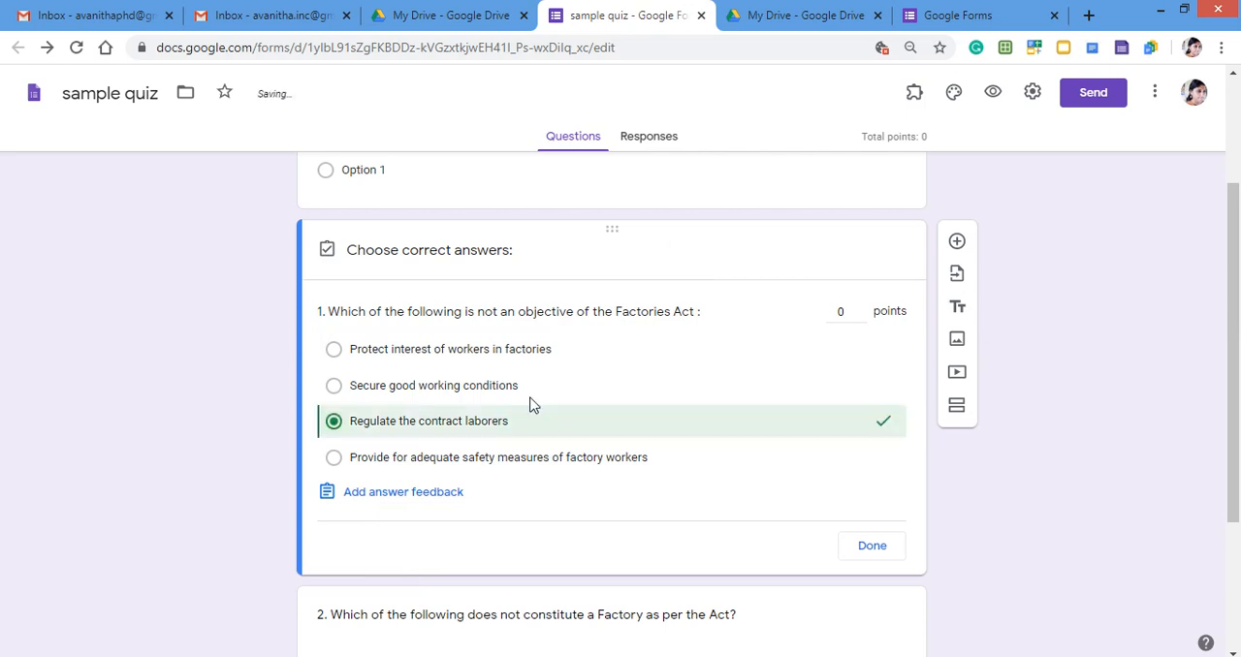
left_click(842, 312)
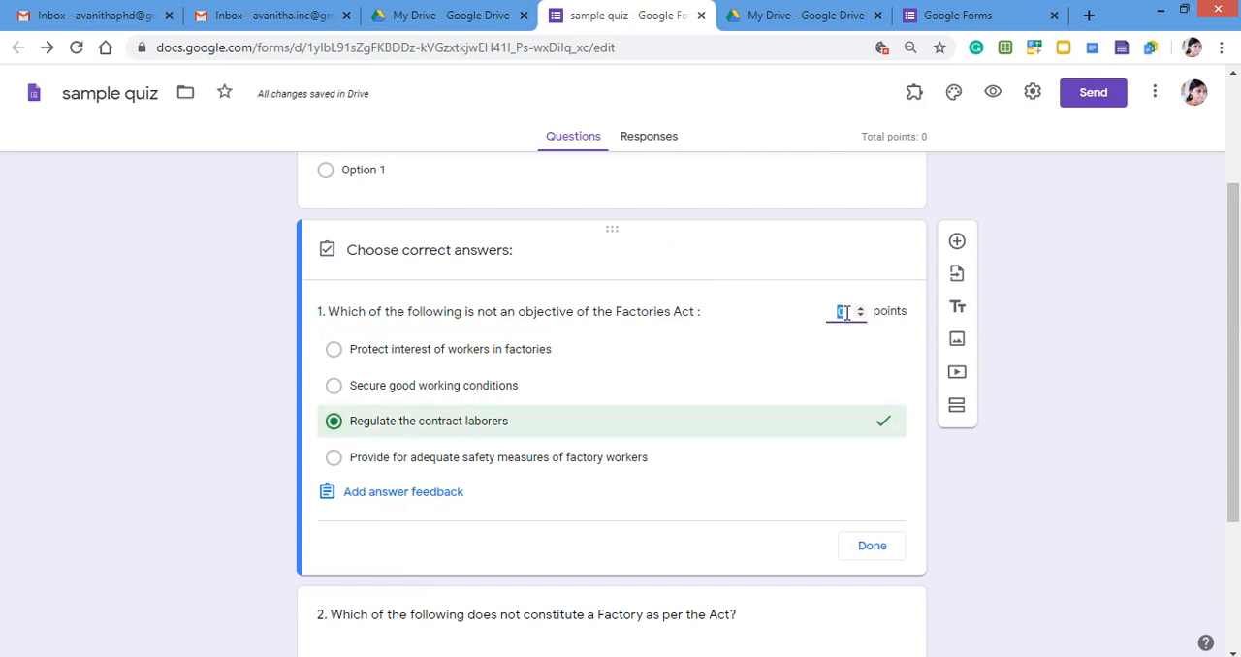
type("5")
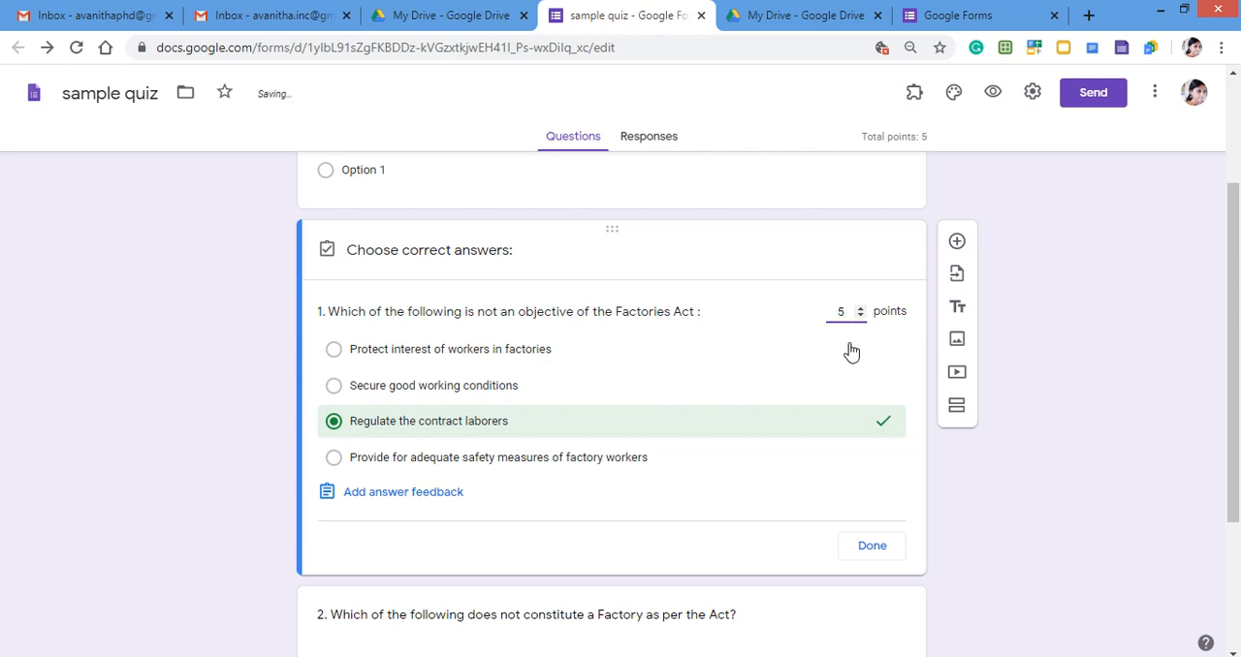
scroll(739, 496, "down", 1)
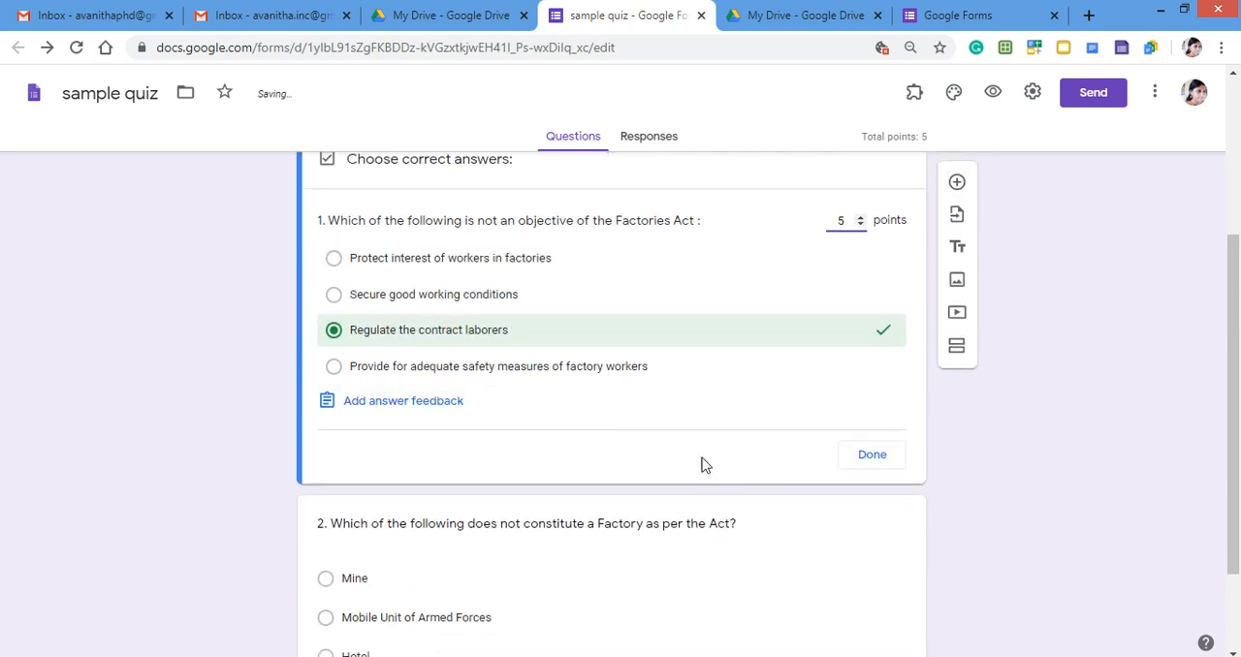
left_click(880, 460)
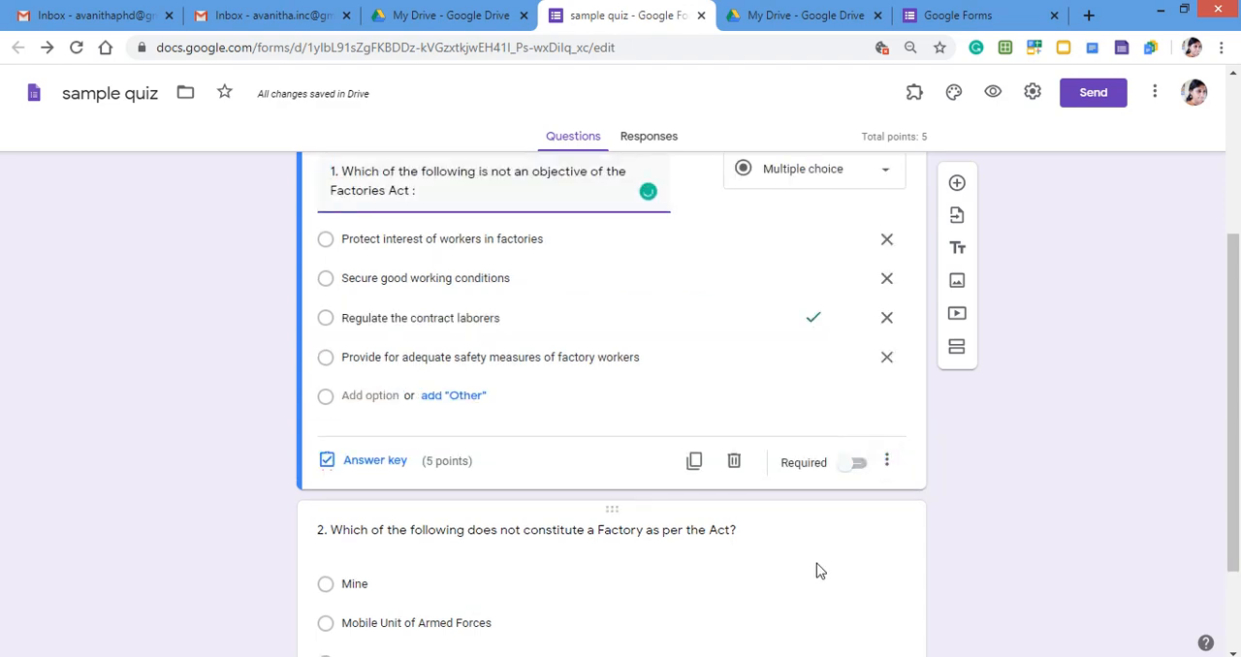
Set the answer key of question 2 to "All of the above", worth 5 points.
scroll(817, 568, "down", 2)
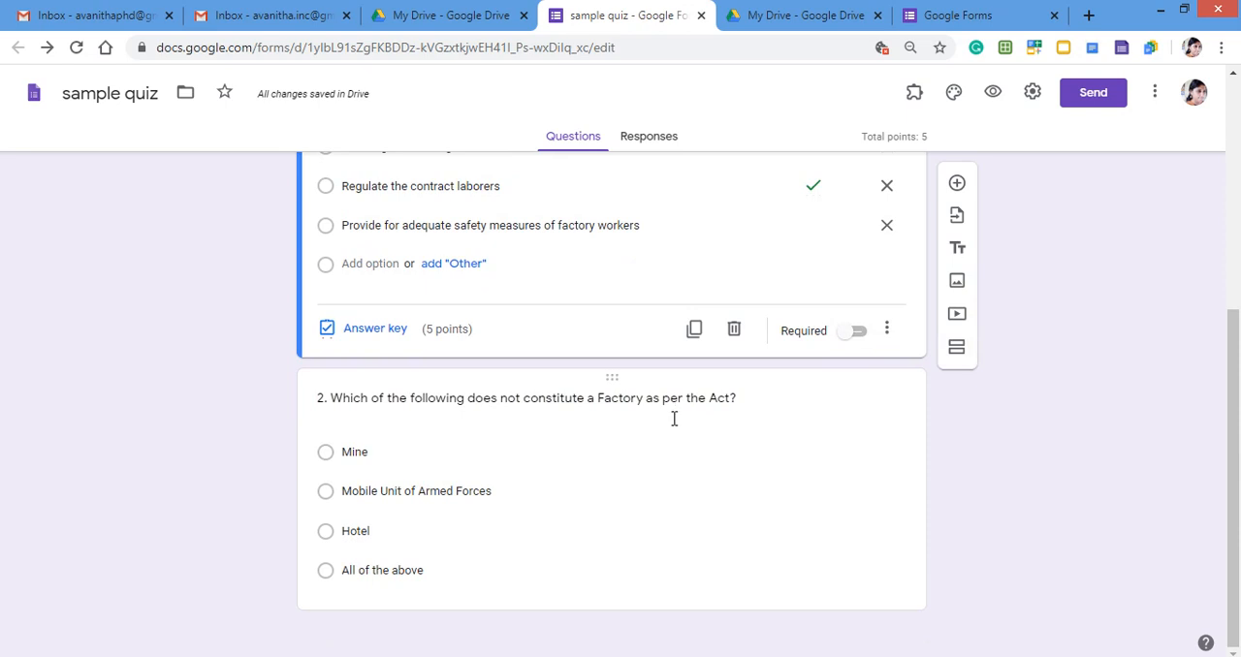
left_click(620, 381)
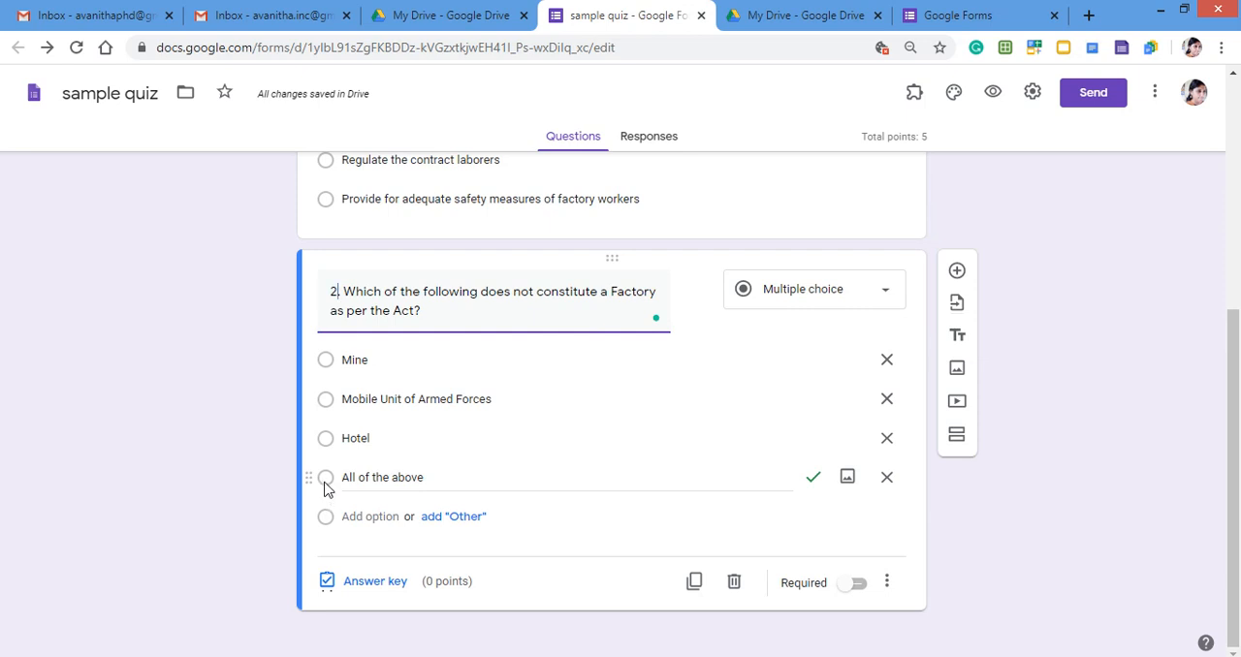
left_click(326, 485)
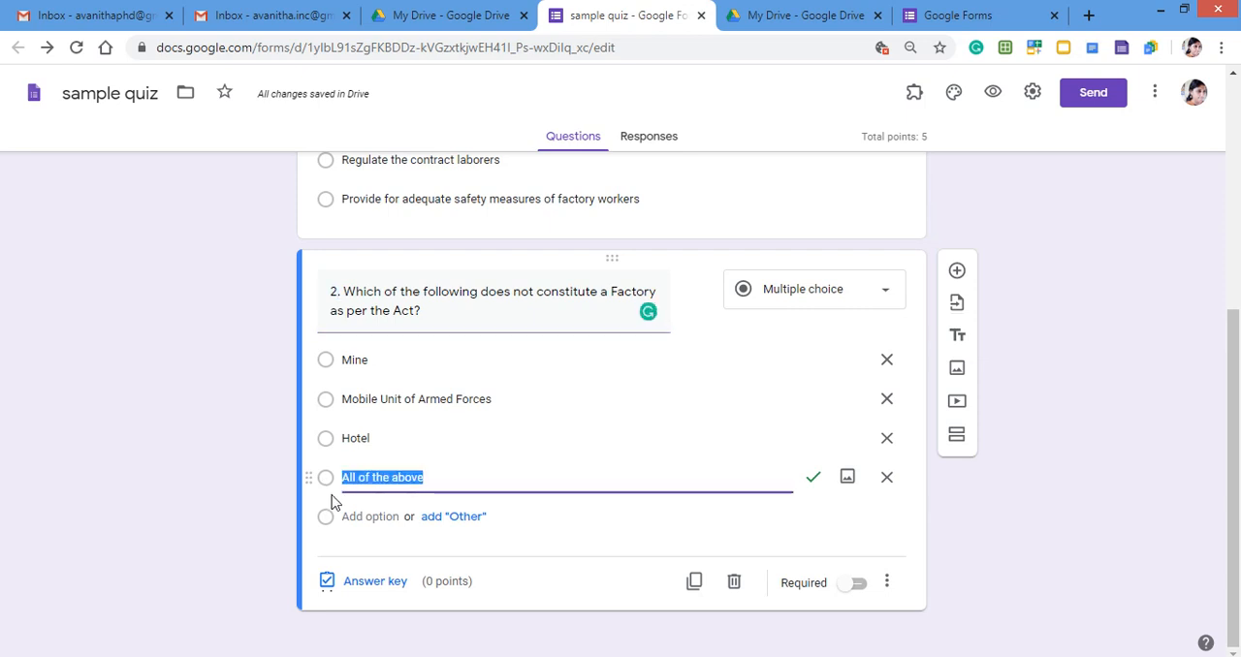
left_click(369, 585)
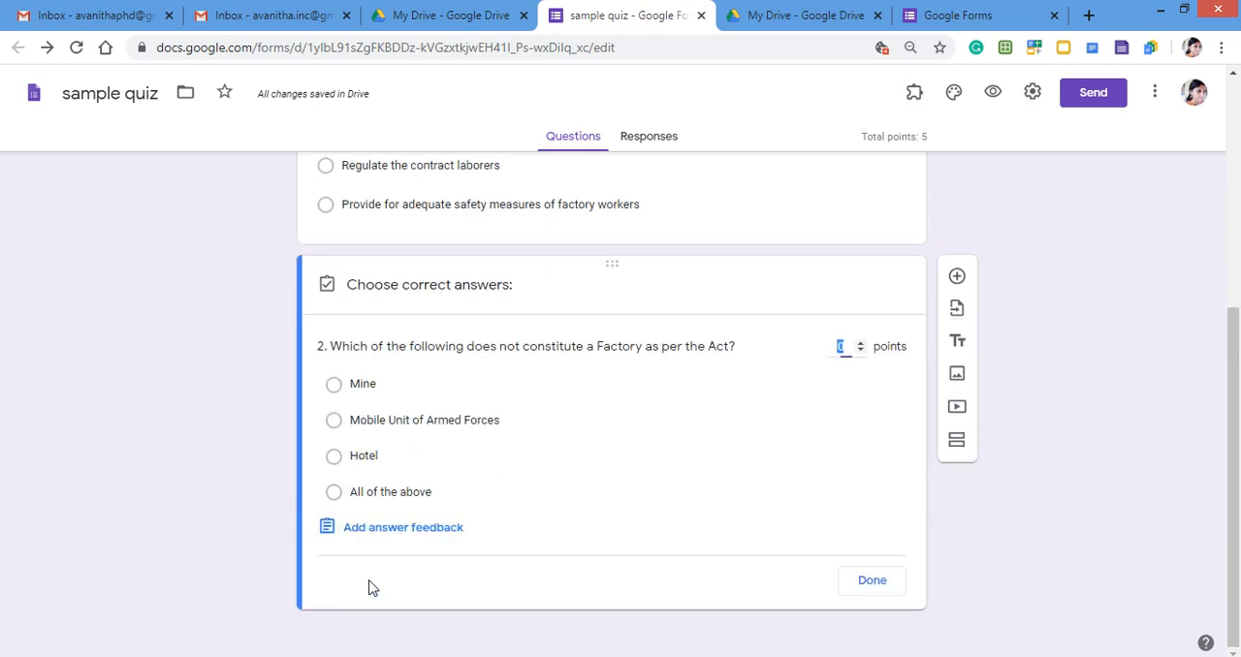
left_click(335, 493)
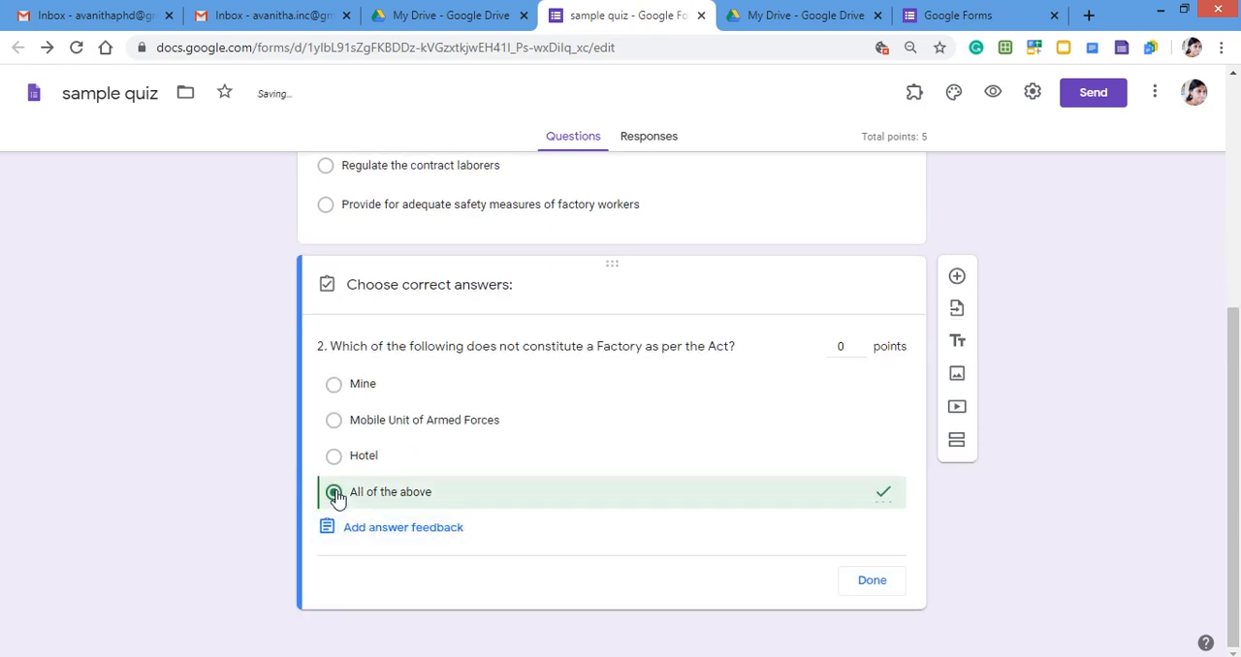
left_click(847, 345)
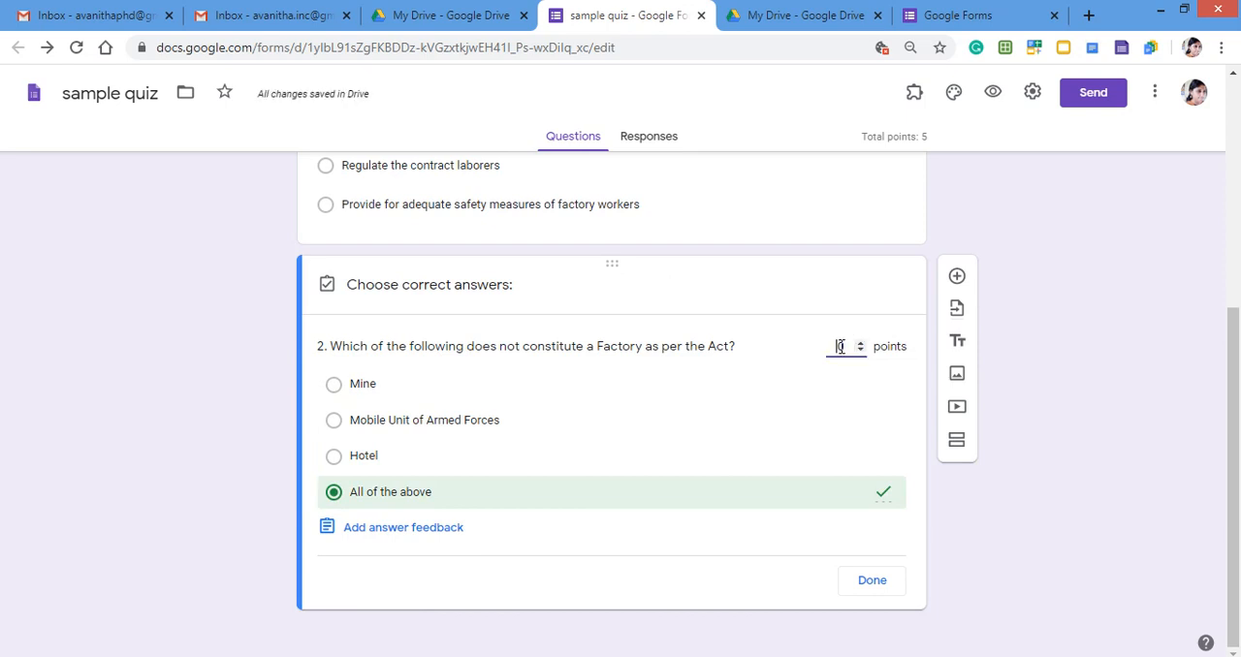
double_click(841, 346)
type("5")
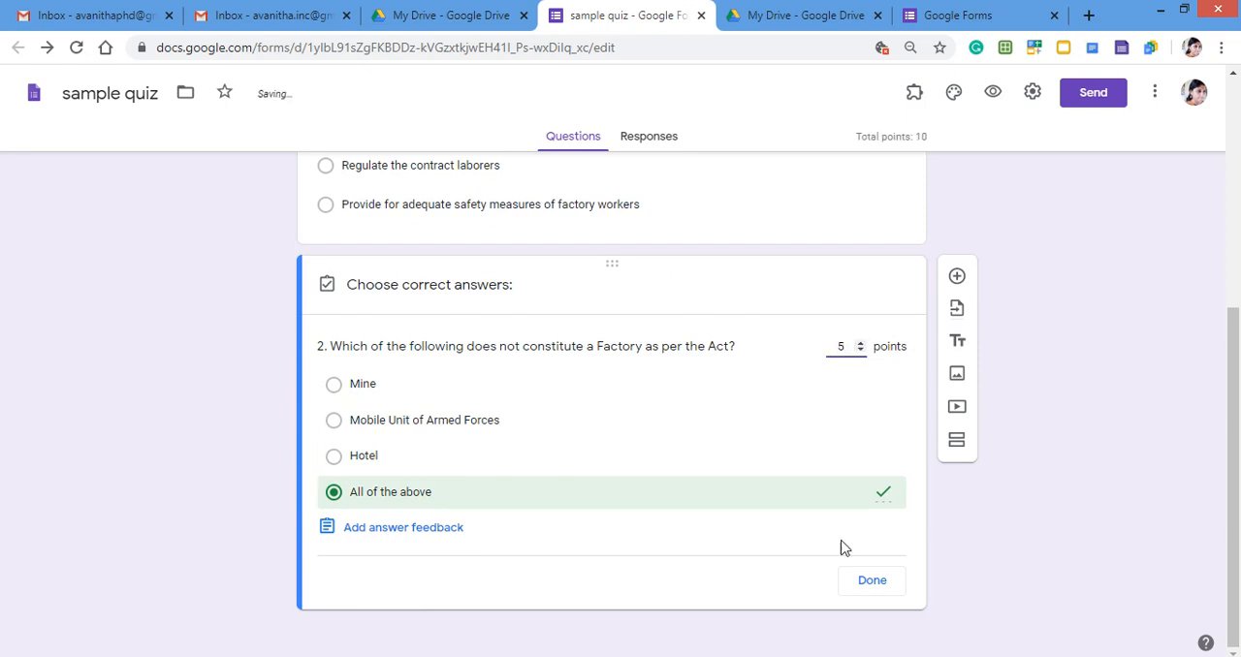
left_click(873, 589)
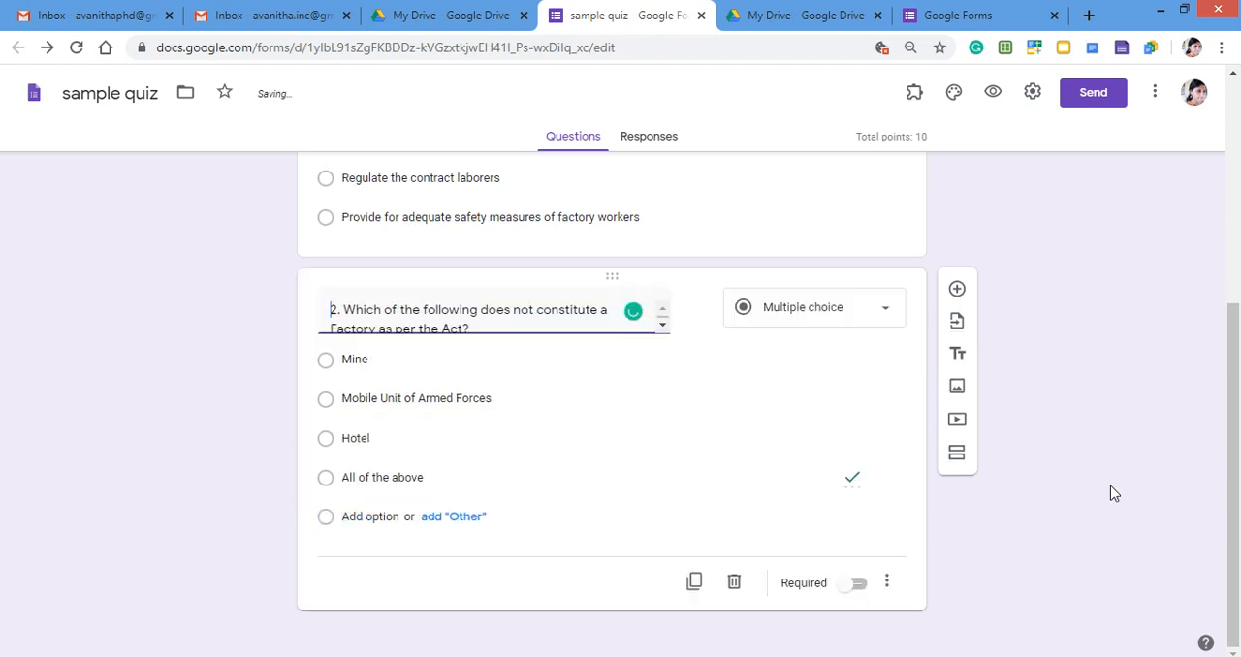
Check which add-ons are installed for the sample quiz form.
scroll(1113, 492, "up", 3)
scroll(1113, 492, "up", 2)
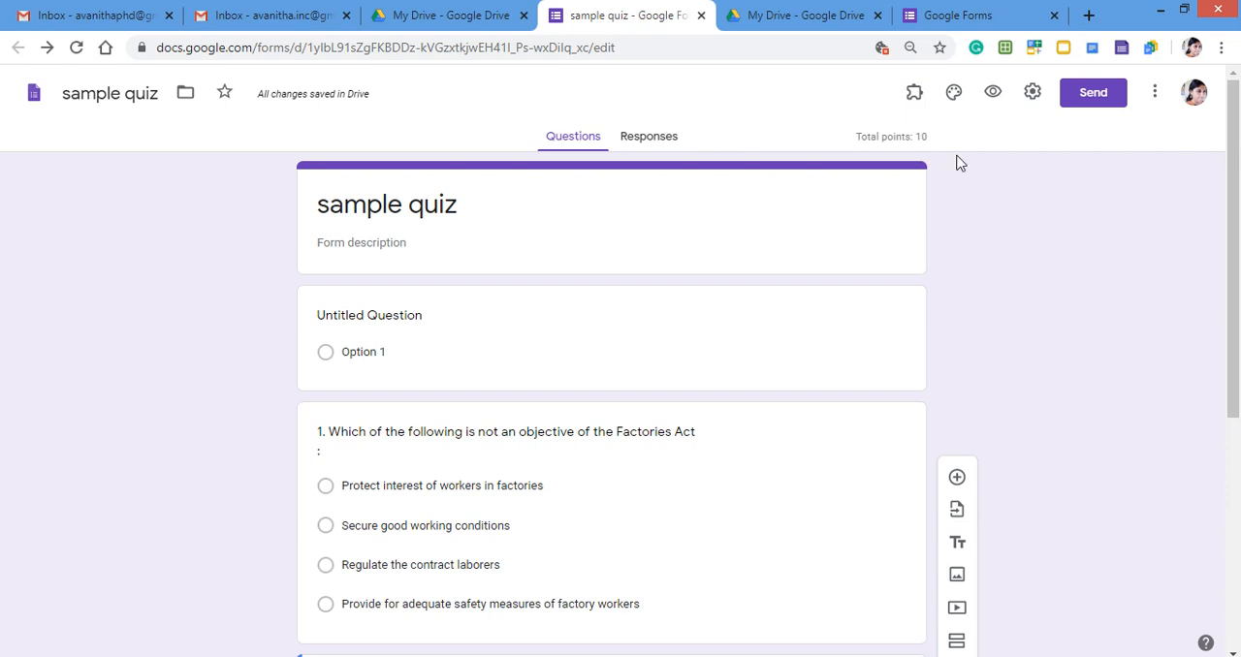
left_click(916, 105)
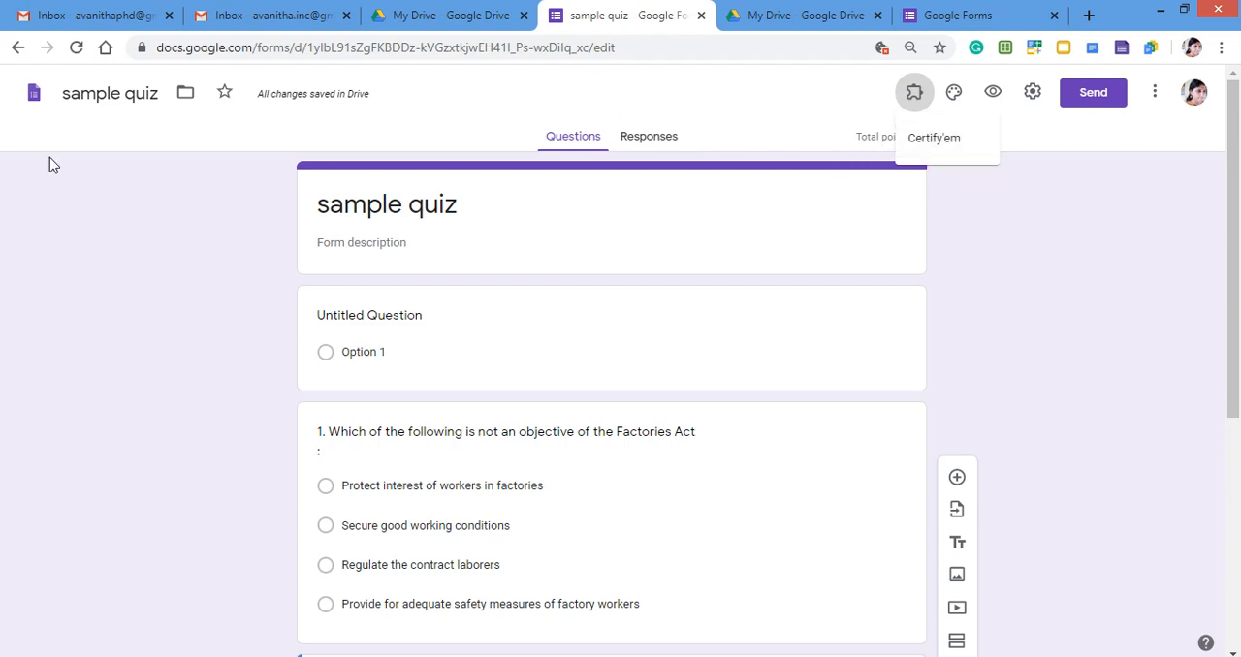
Switch to Google Drive, create a blank Google Form from My Drive and close it.
left_click(427, 17)
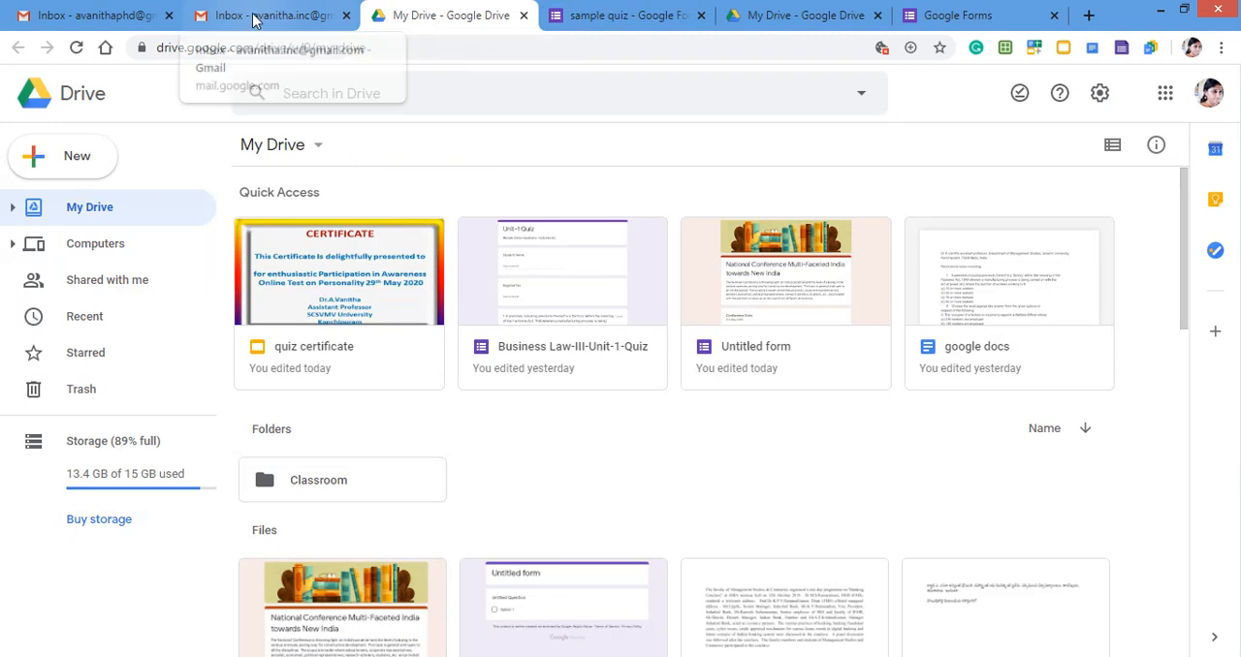
left_click(97, 163)
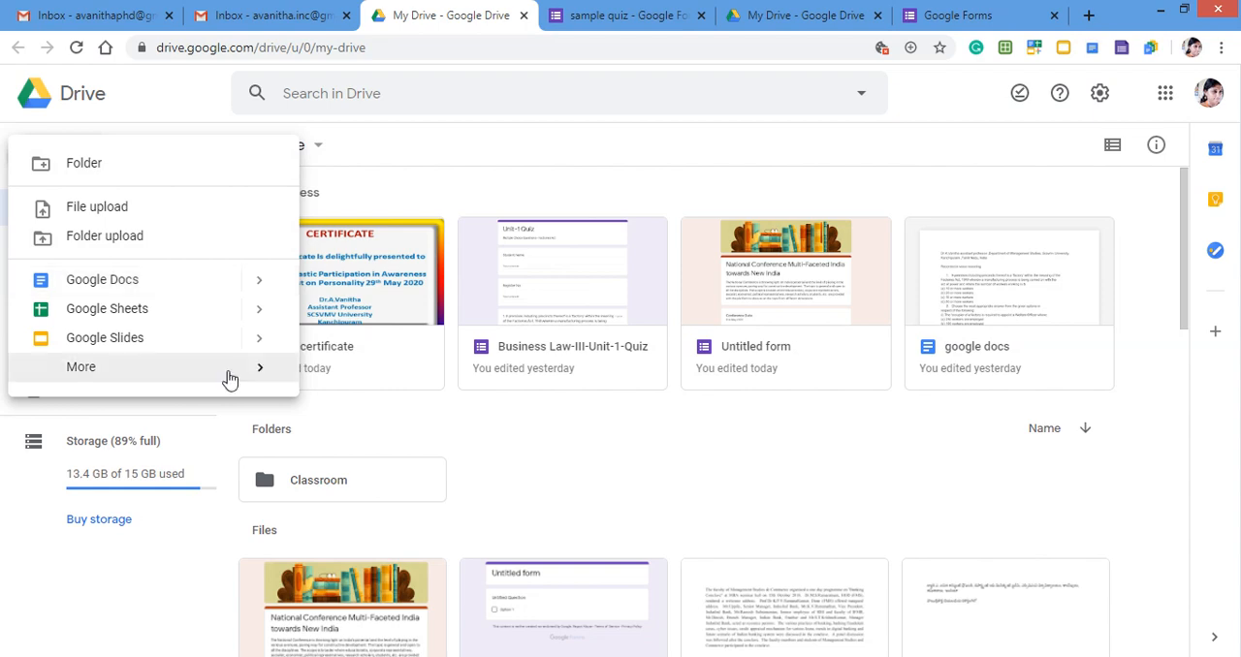
mouse_move(230, 378)
left_click(420, 388)
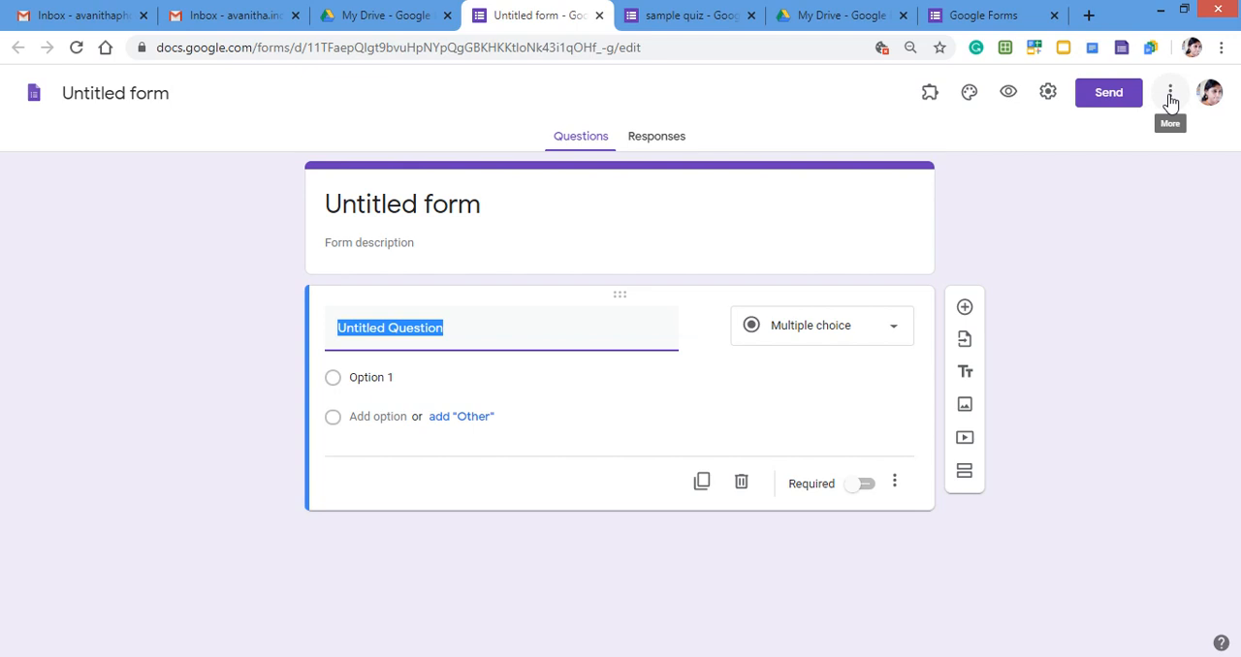
left_click(599, 15)
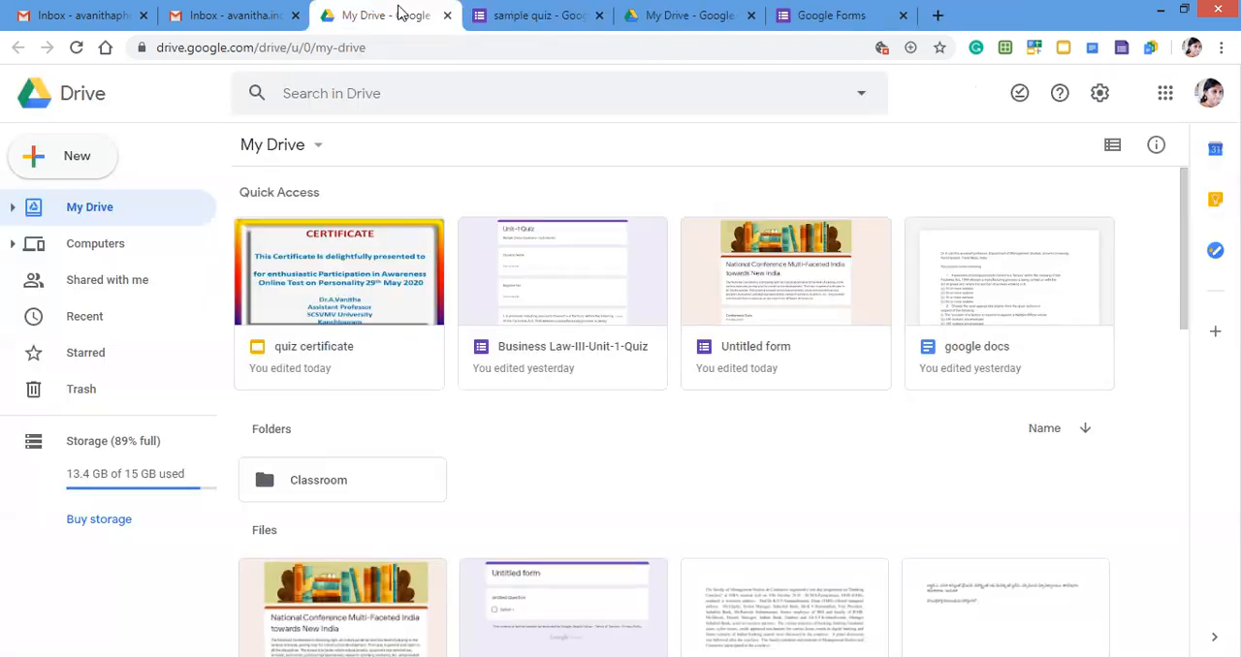
Switch to the other Gmail account, open its Google Drive and create a blank Google Form.
left_click(60, 15)
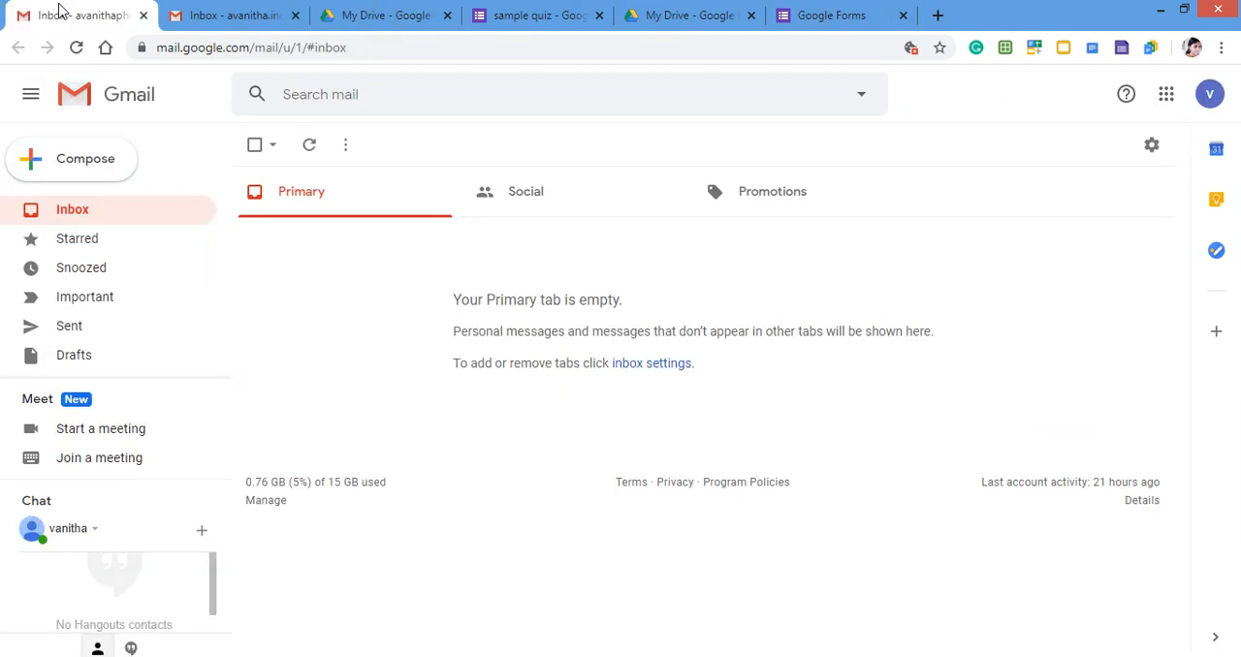
left_click(1169, 97)
left_click(1014, 441)
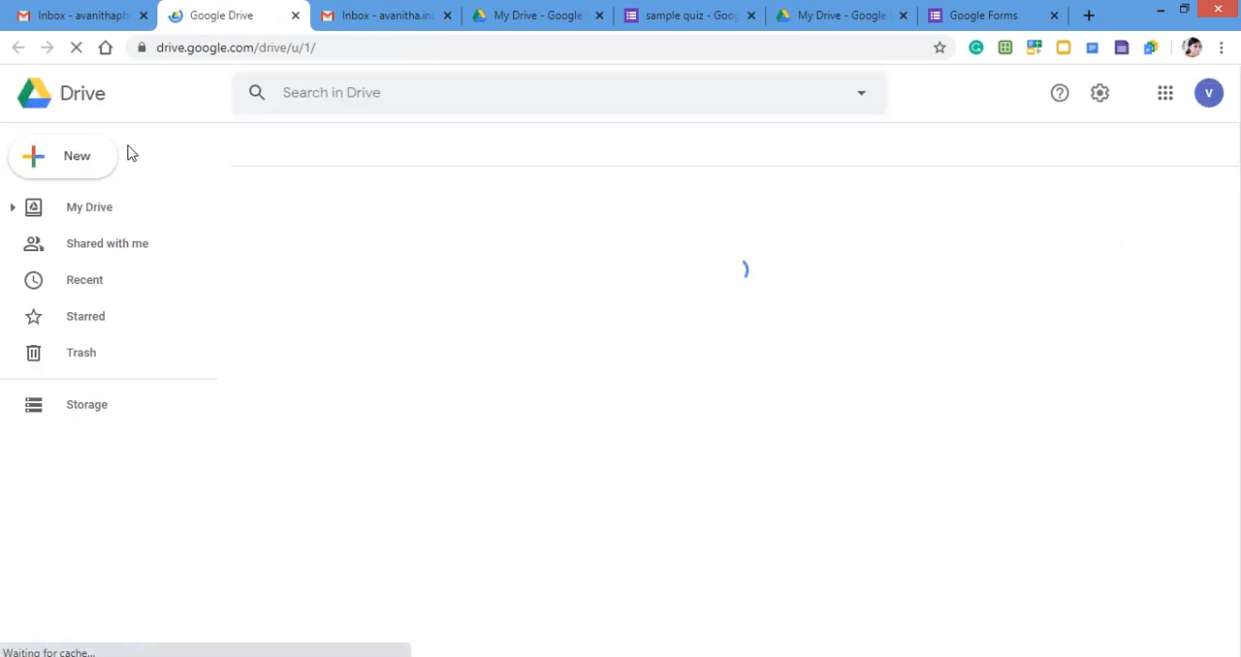
left_click(108, 162)
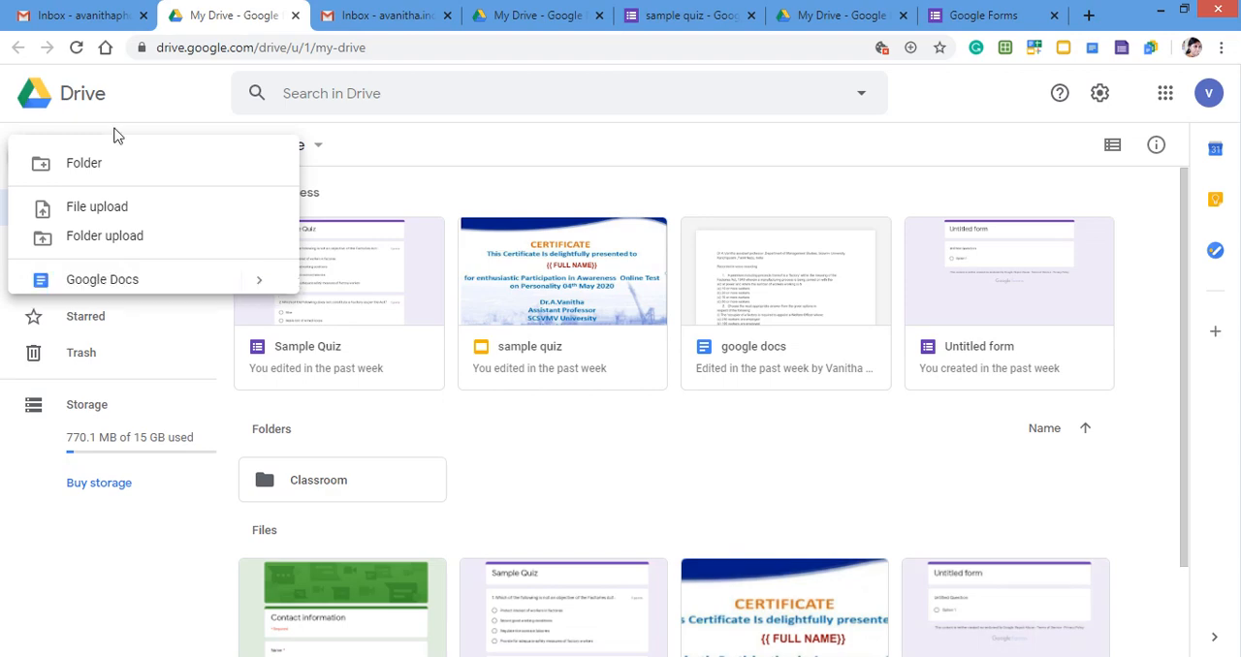
mouse_move(136, 381)
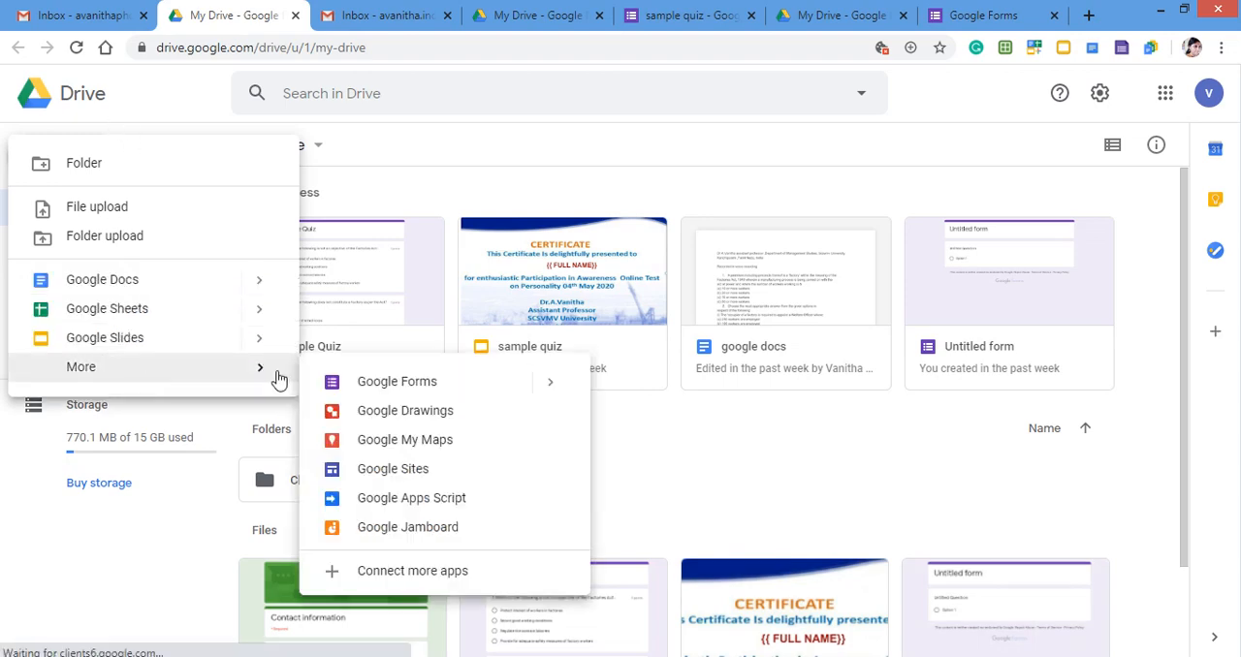
left_click(387, 382)
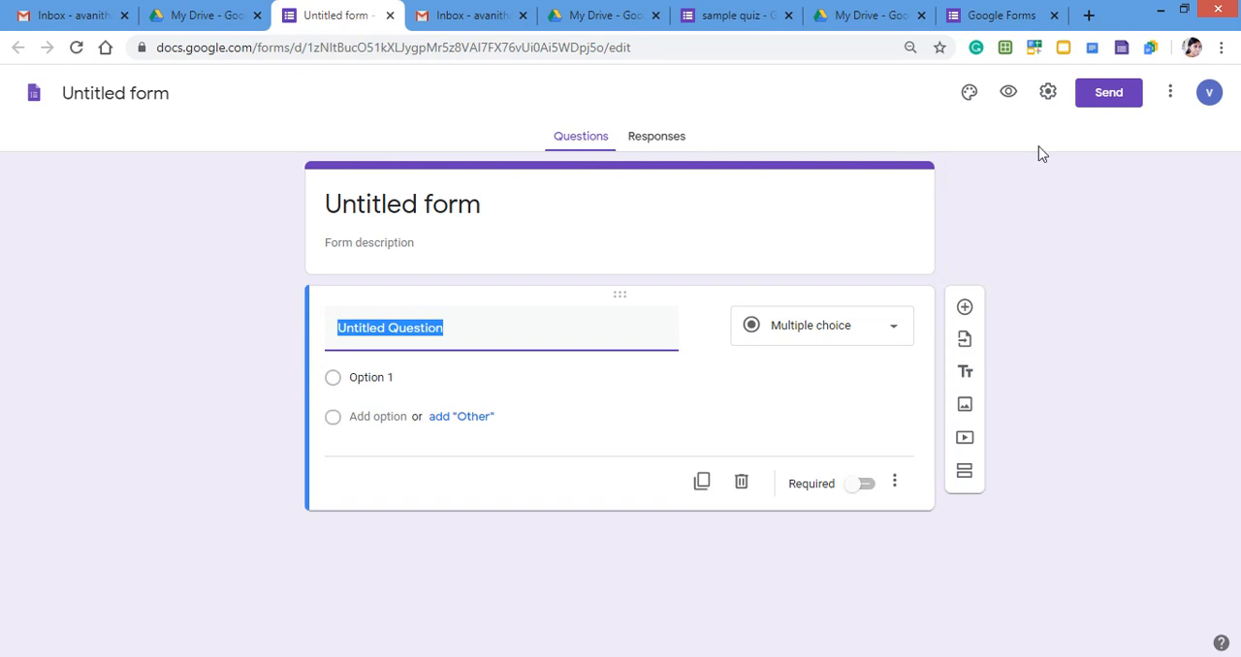
Search the G Suite Marketplace add-ons for Certify'em from the untitled form.
left_click(1171, 97)
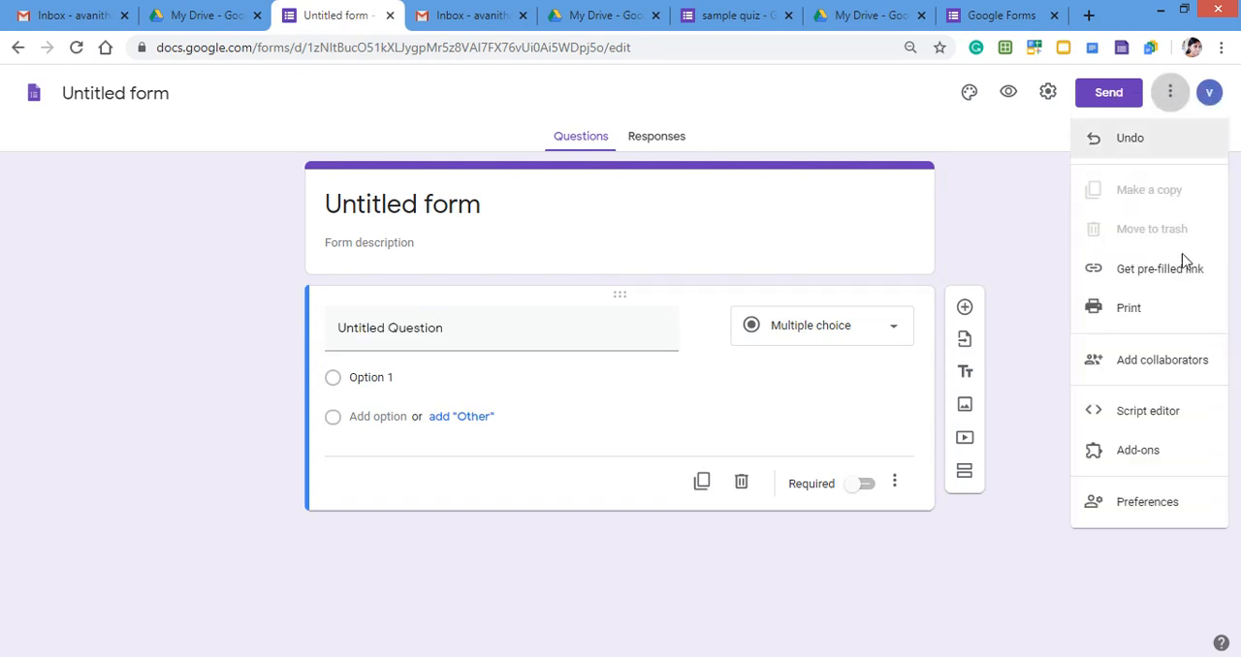
left_click(1149, 462)
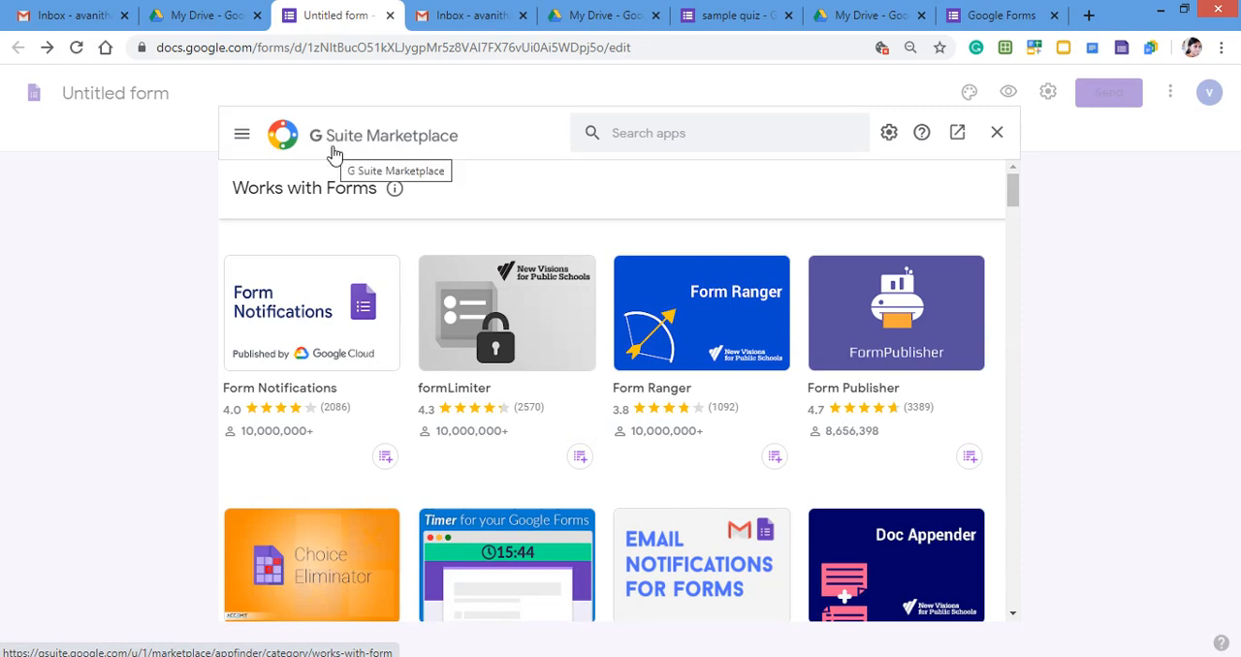
left_click(626, 132)
type("c")
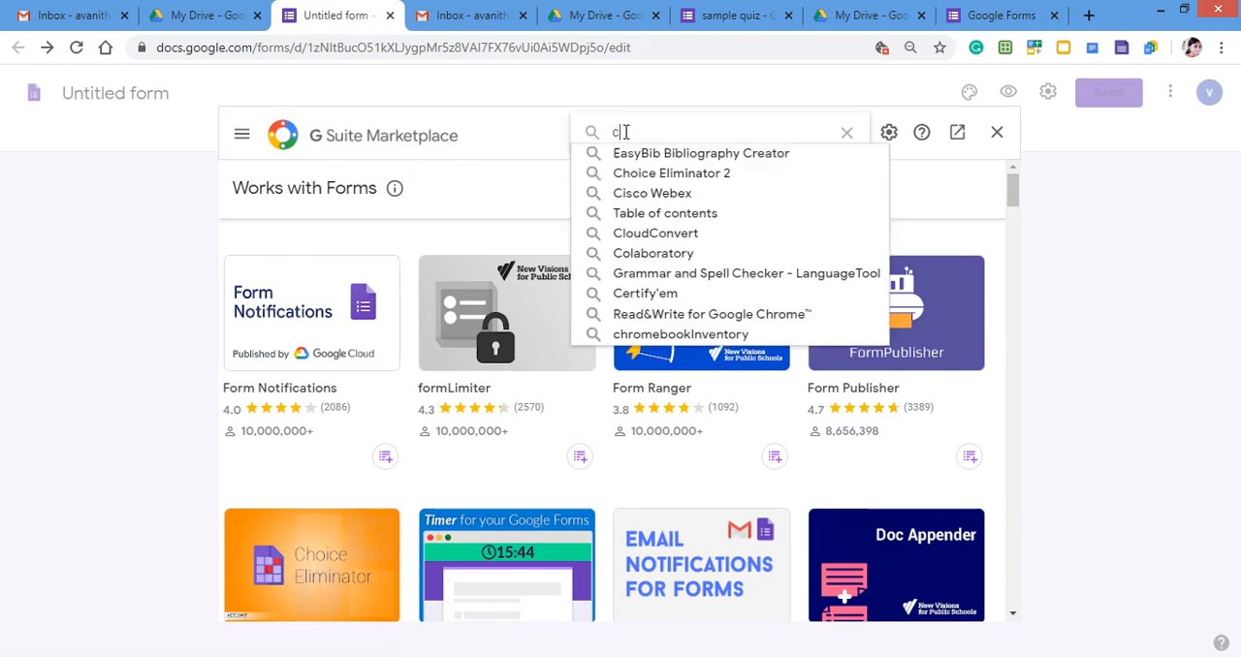
type("erti")
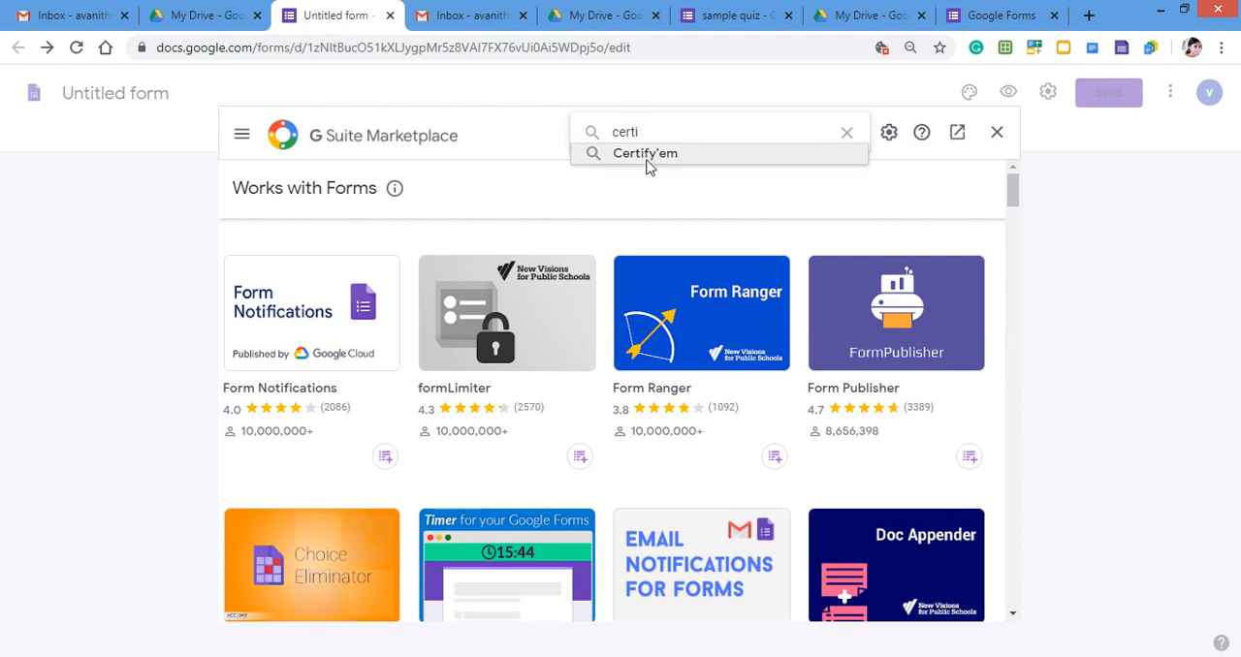
left_click(647, 155)
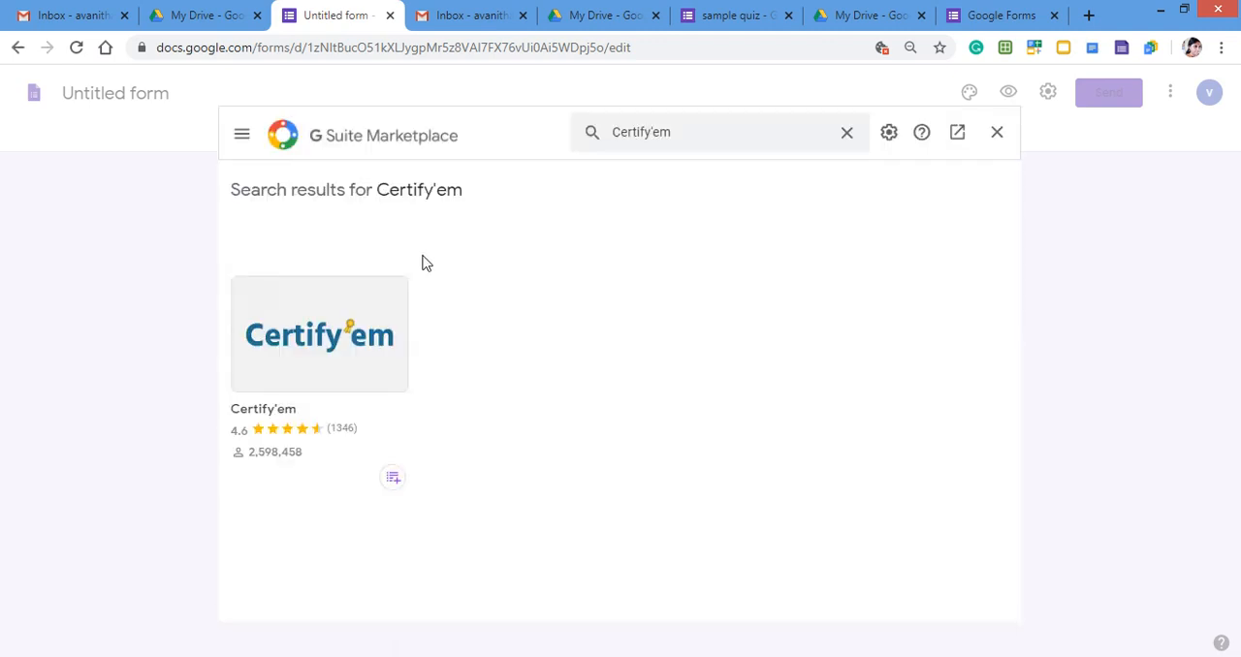
Open the Certify'em listing and start its installation, agreeing to continue to the permission request.
left_click(353, 310)
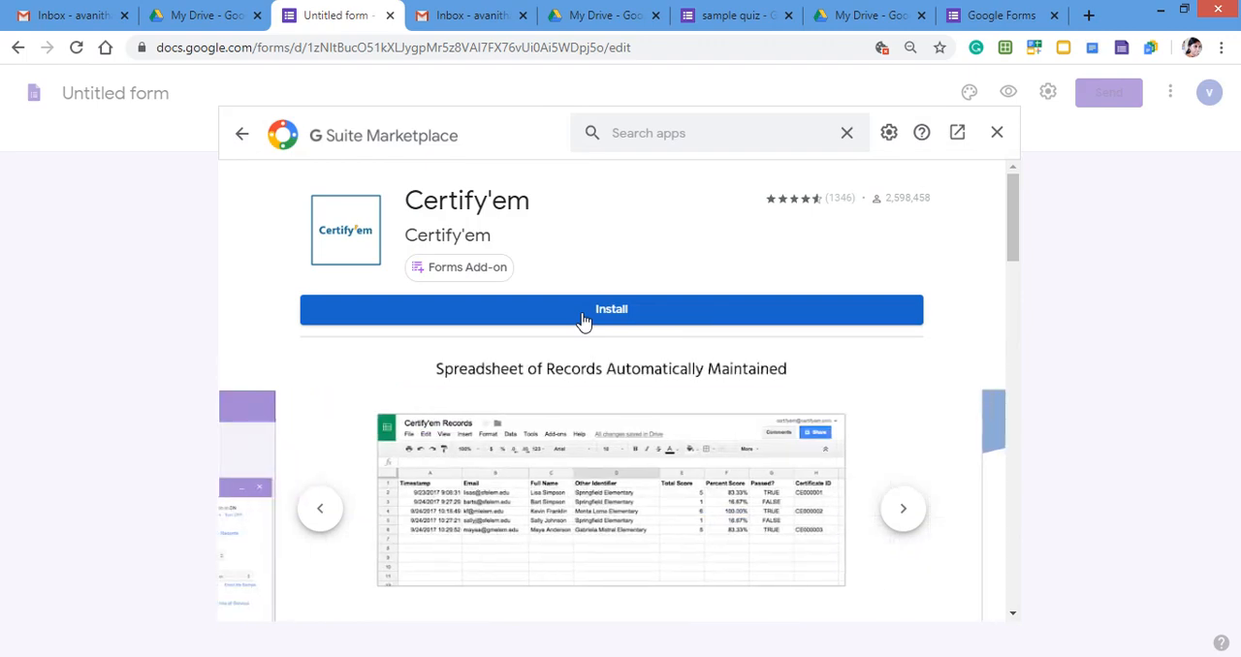
left_click(587, 317)
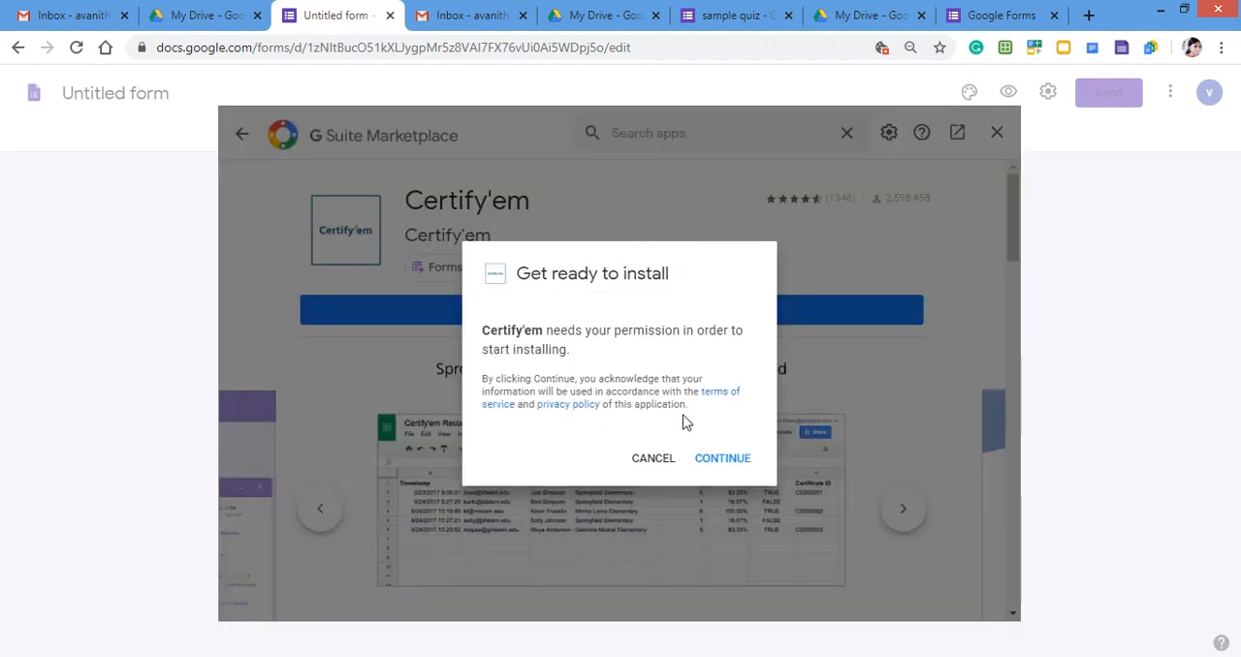
left_click(725, 460)
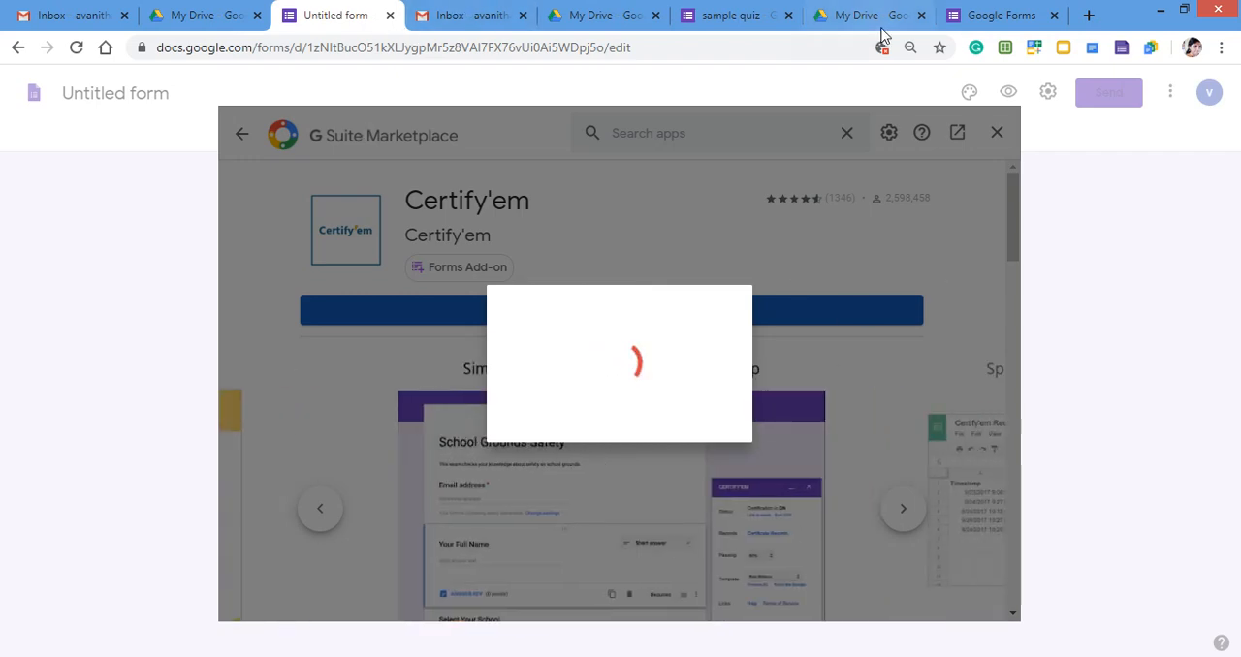
Return to the sample quiz form, enable Certify'em in this quiz and turn certification on.
left_click(716, 16)
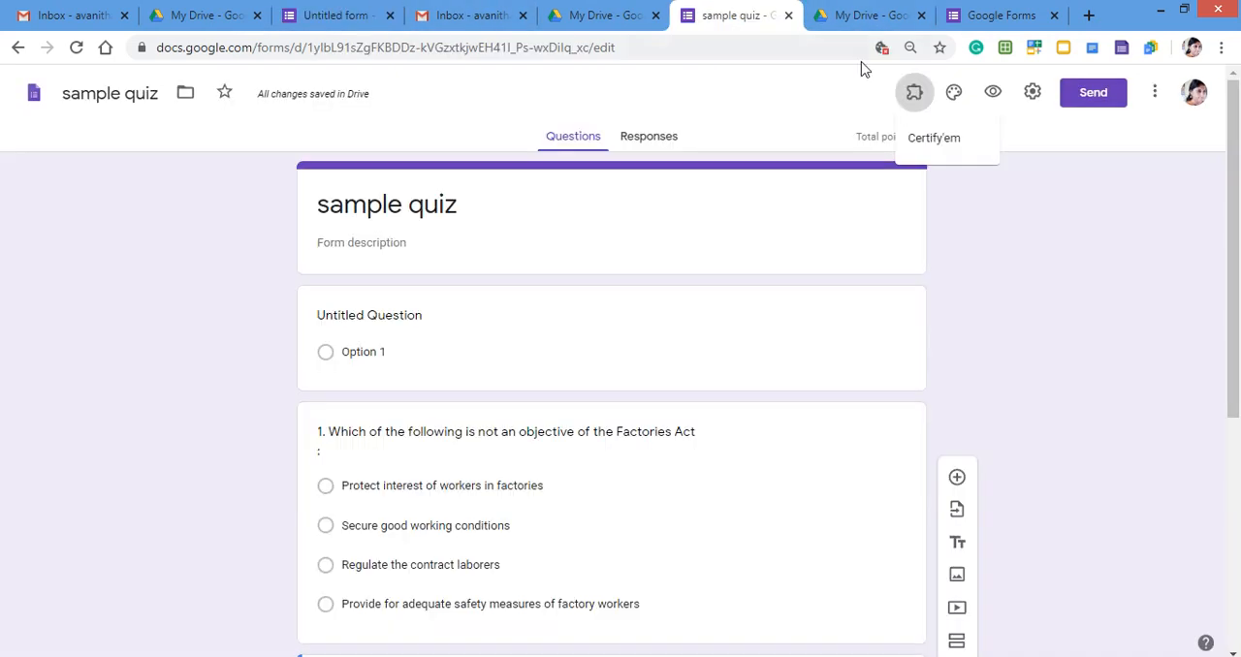
left_click(942, 145)
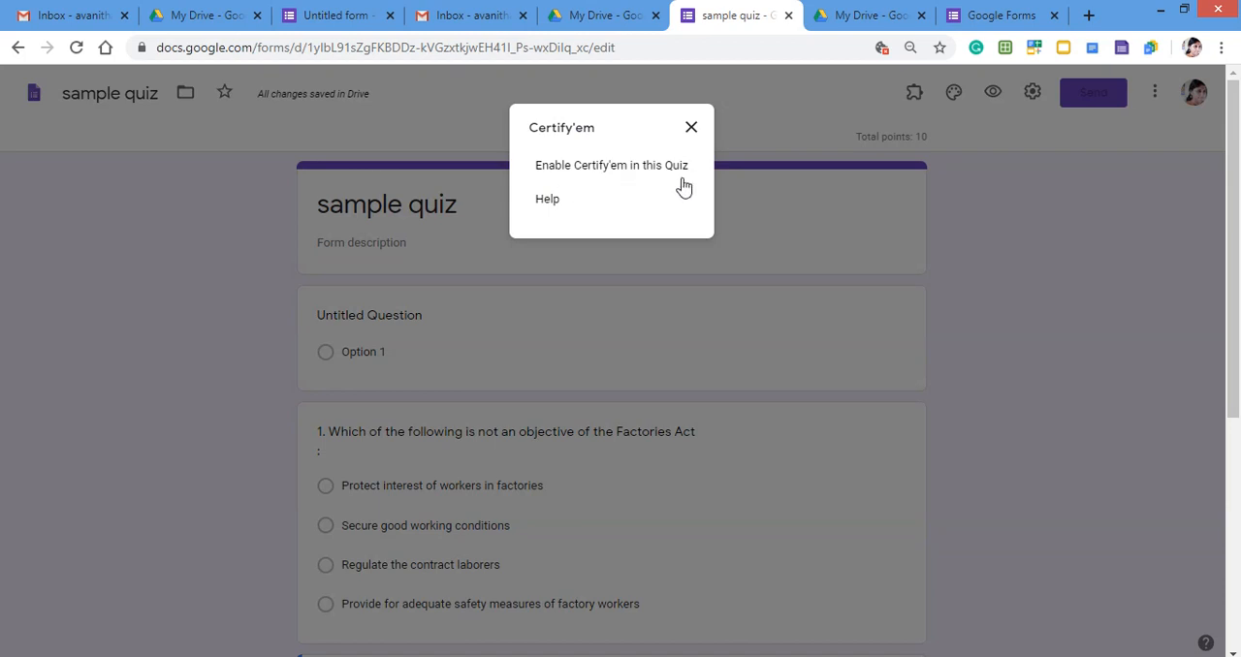
left_click(625, 171)
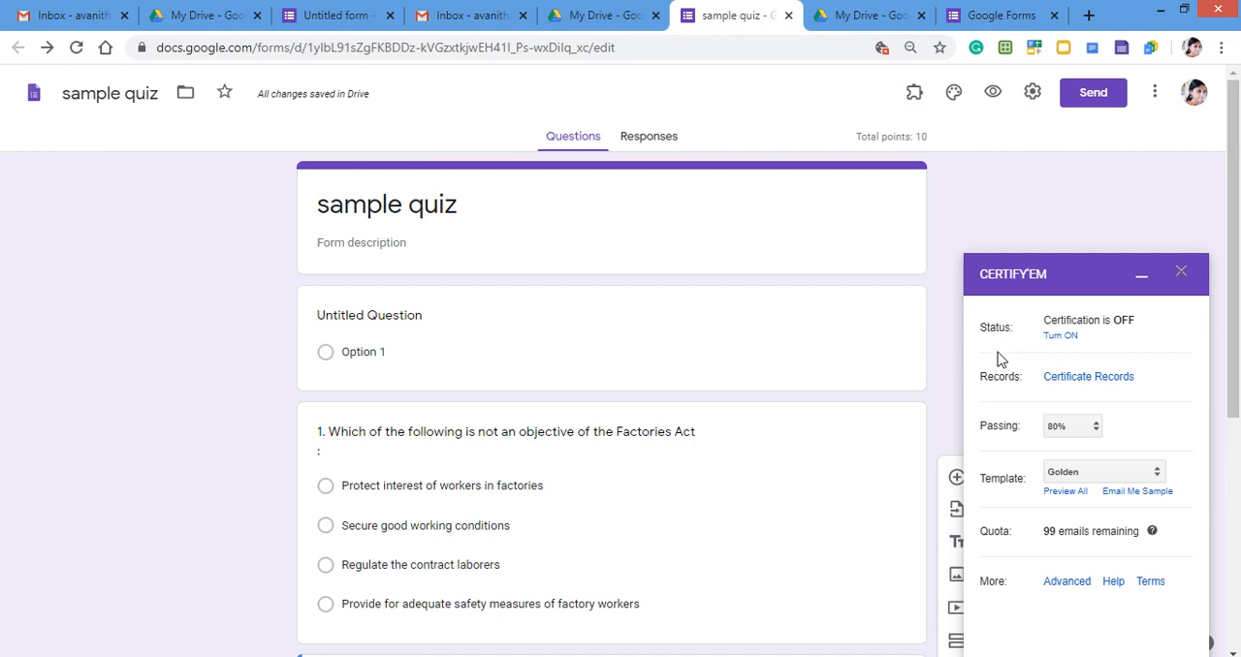
left_click(1059, 336)
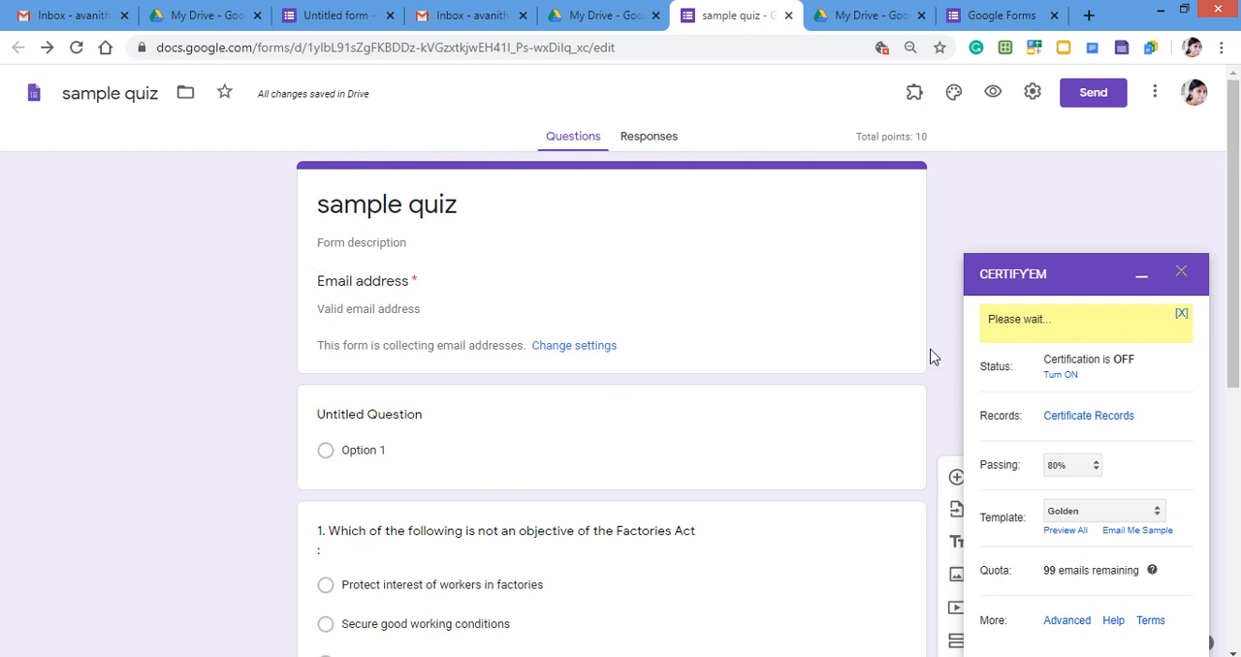
left_click(1063, 374)
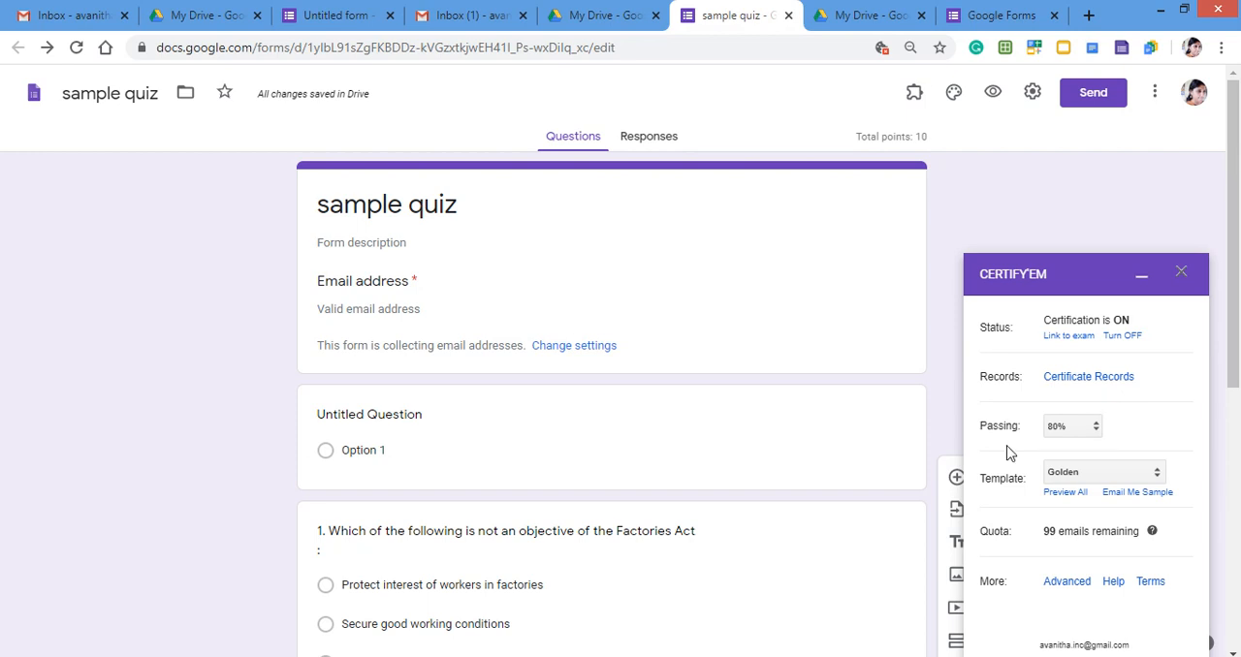
Set the Certify'em passing score to 70% and choose to use a custom certificate template.
left_click(1095, 433)
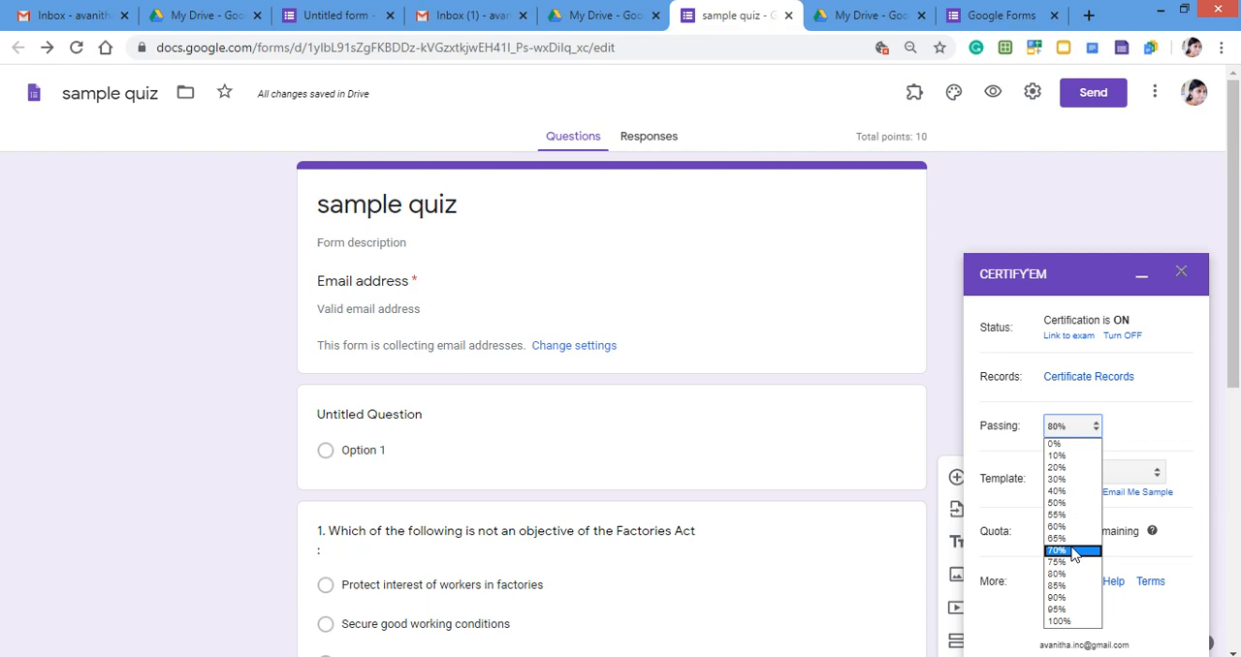
left_click(1073, 551)
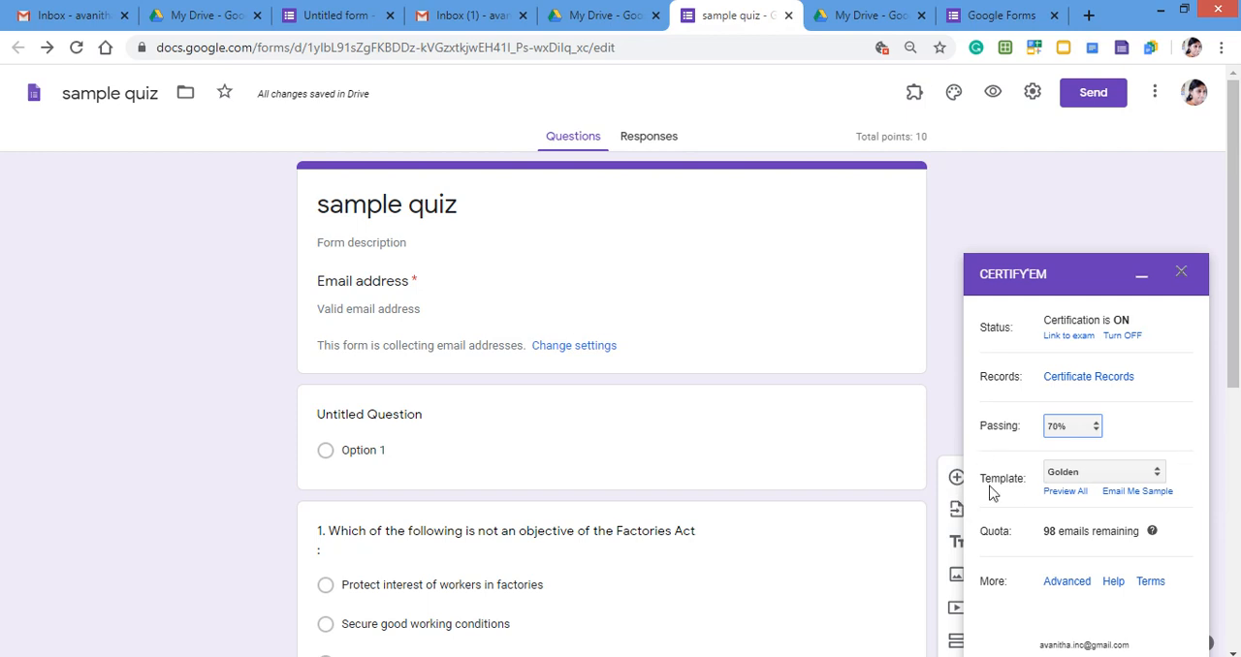
left_click(1092, 474)
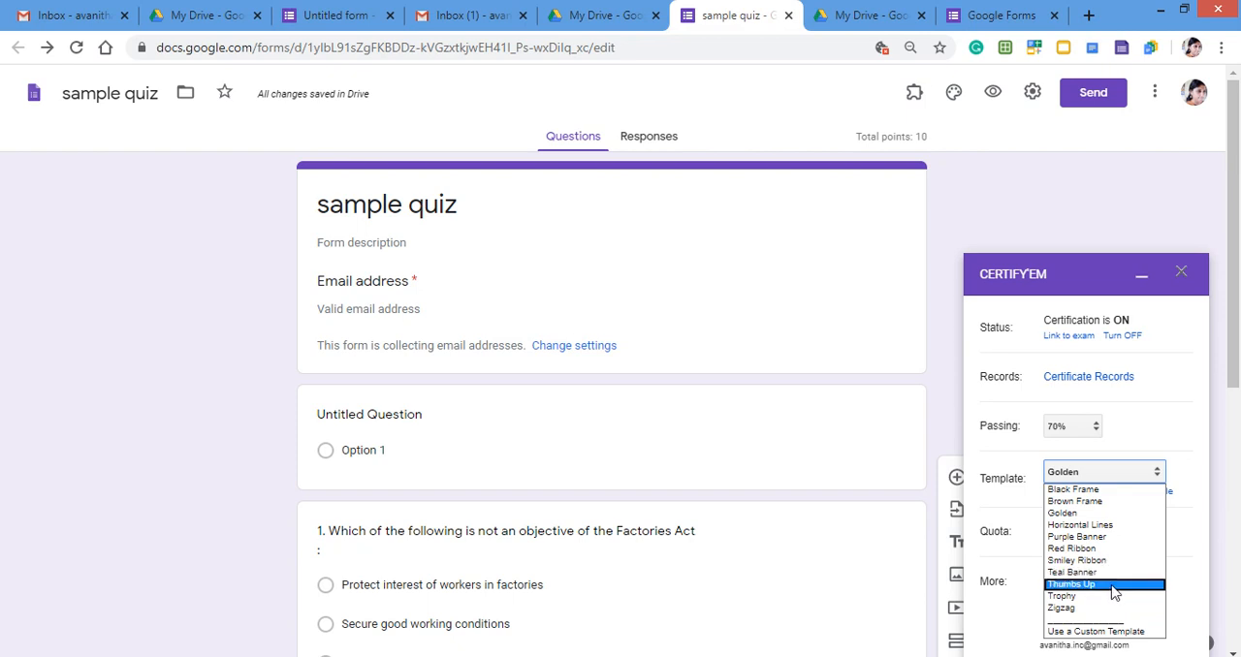
left_click(1076, 632)
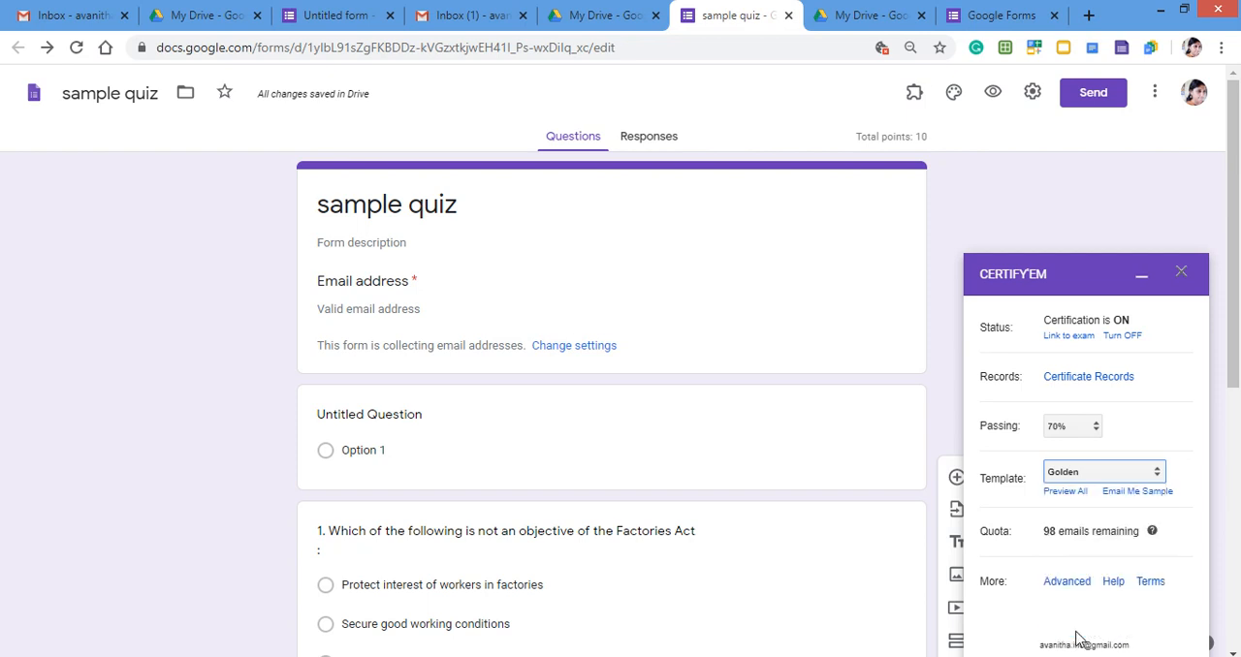
left_click(1155, 472)
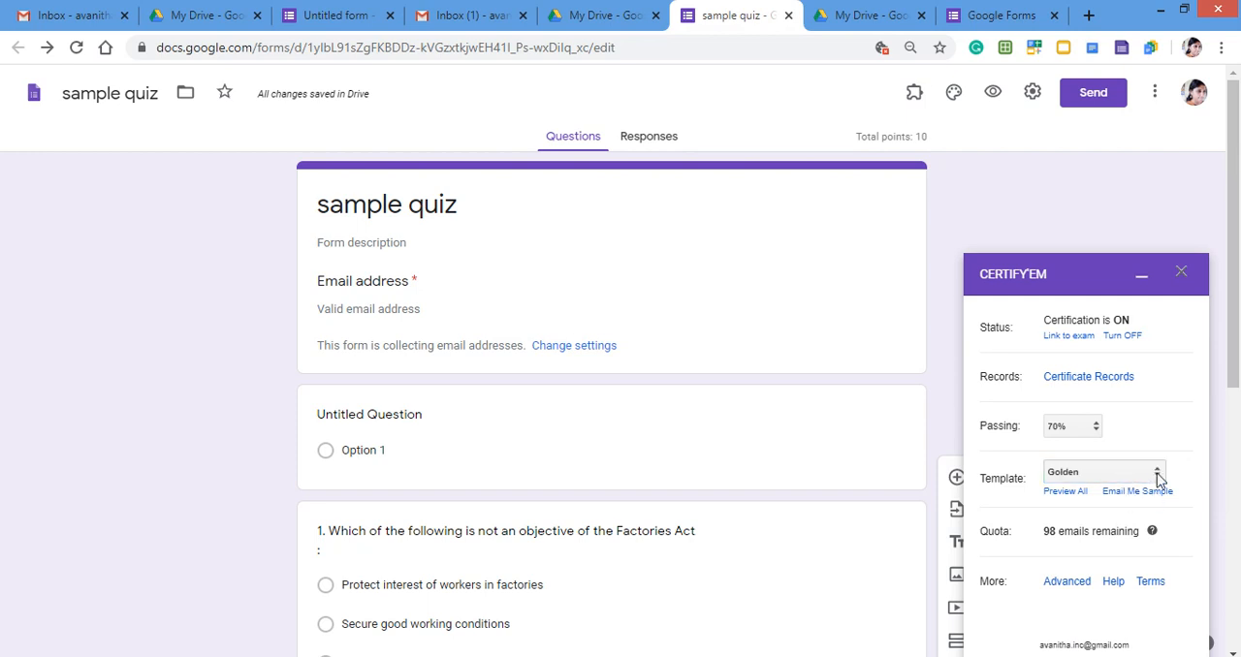
left_click(1061, 628)
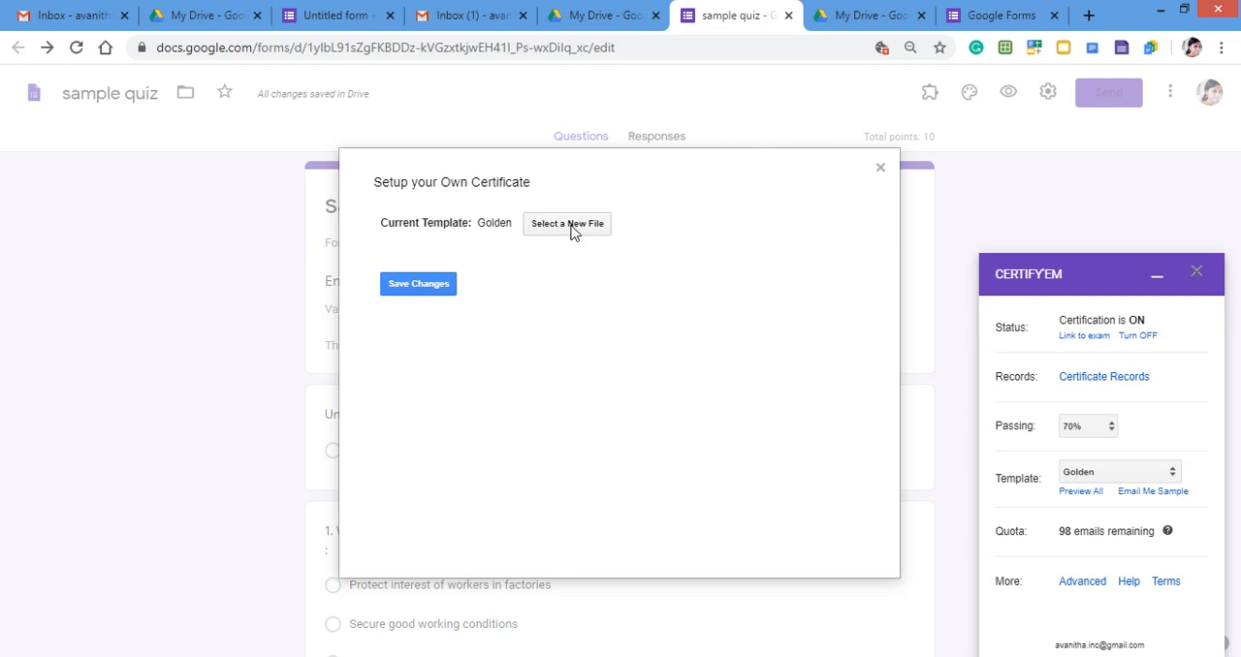
Browse the presentations for a certificate template and try to use the PowerPoint file Product.ppt.
left_click(568, 225)
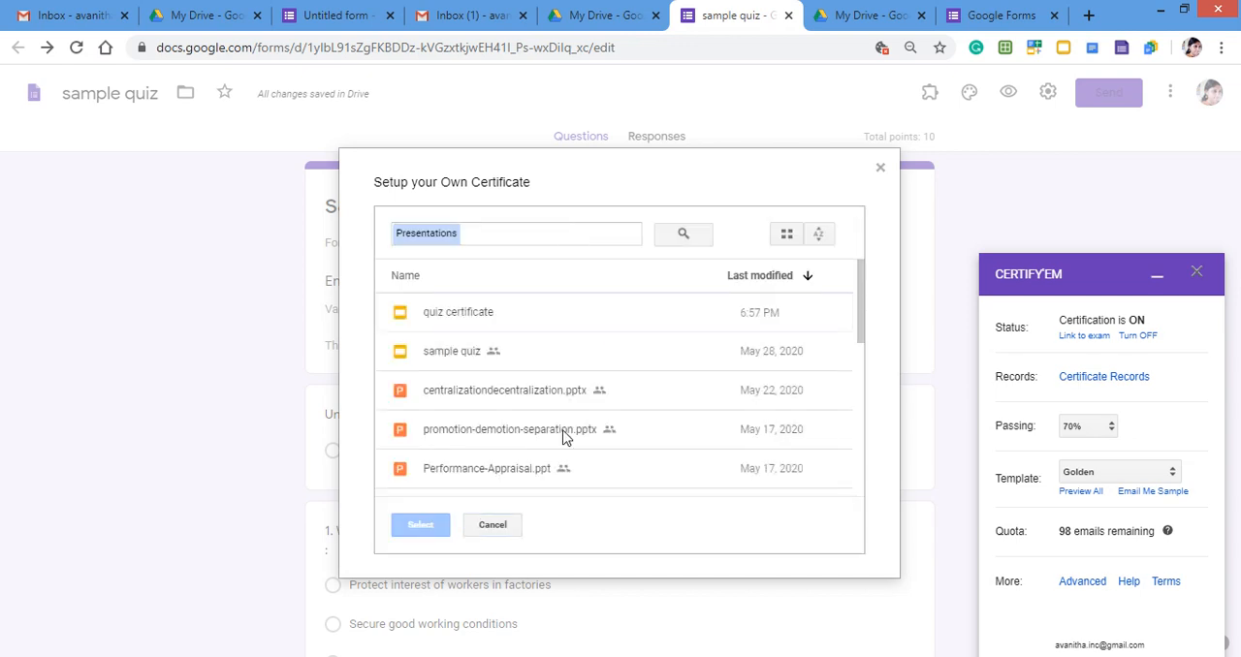
scroll(515, 439, "down", 2)
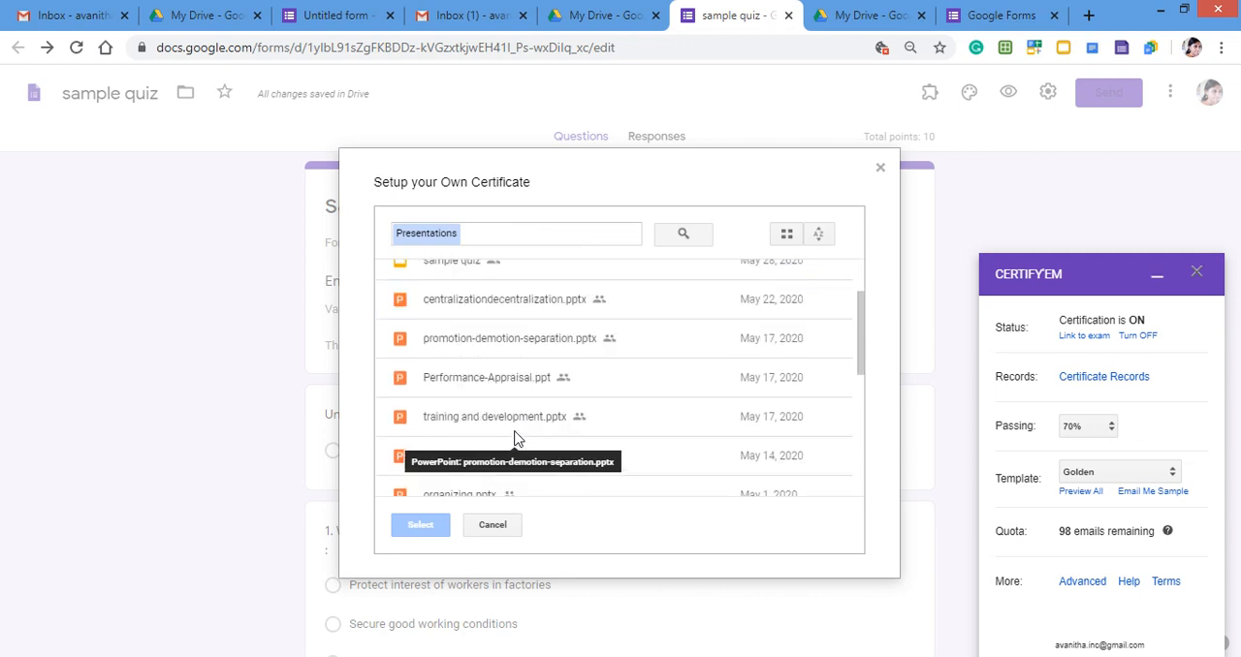
scroll(515, 438, "down", 2)
scroll(515, 438, "down", 4)
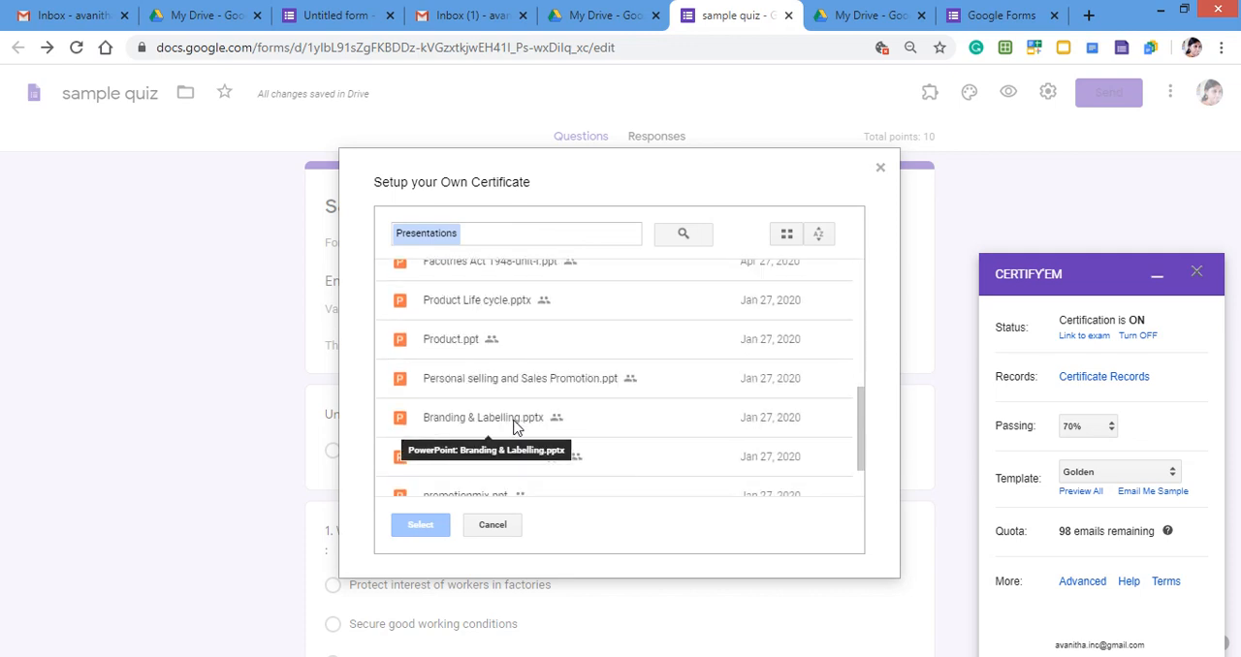
scroll(515, 427, "down", 2)
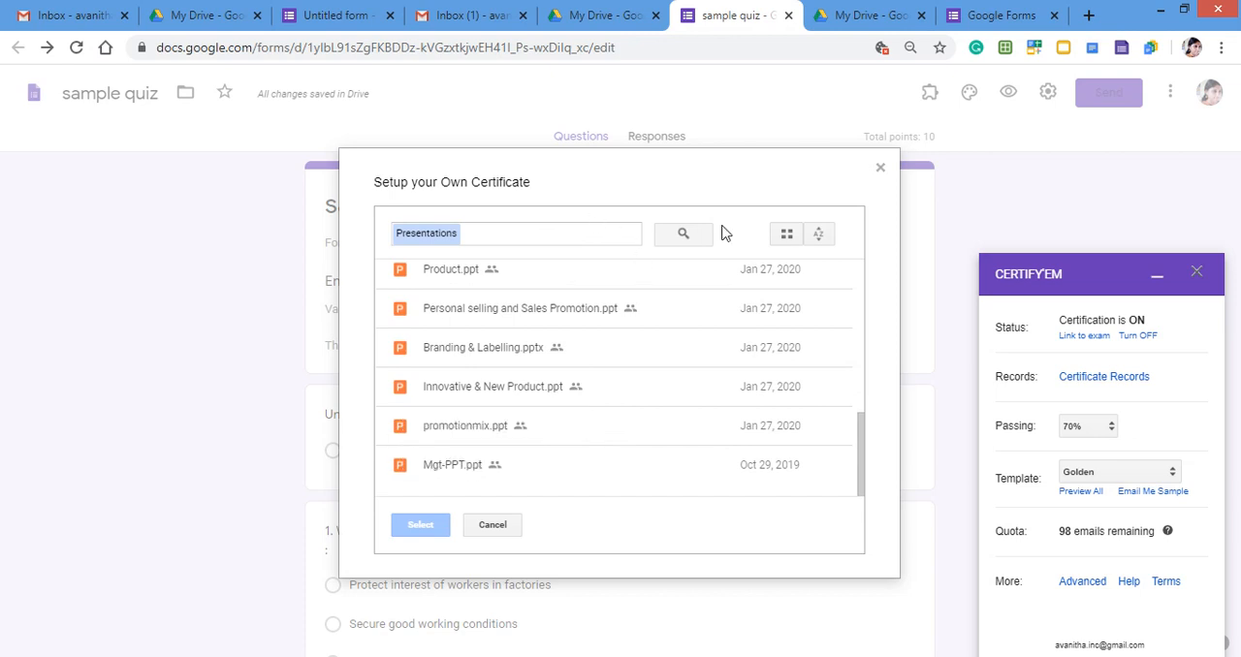
left_click(534, 231)
left_click(678, 231)
left_click(520, 231)
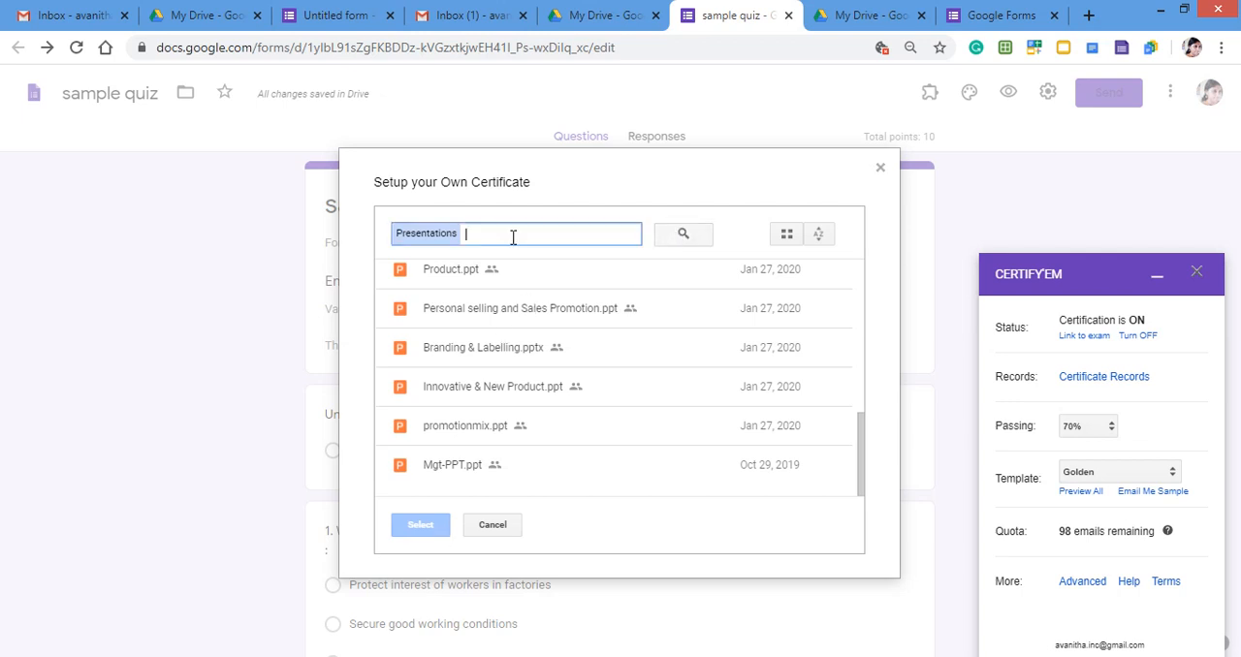
left_click(518, 281)
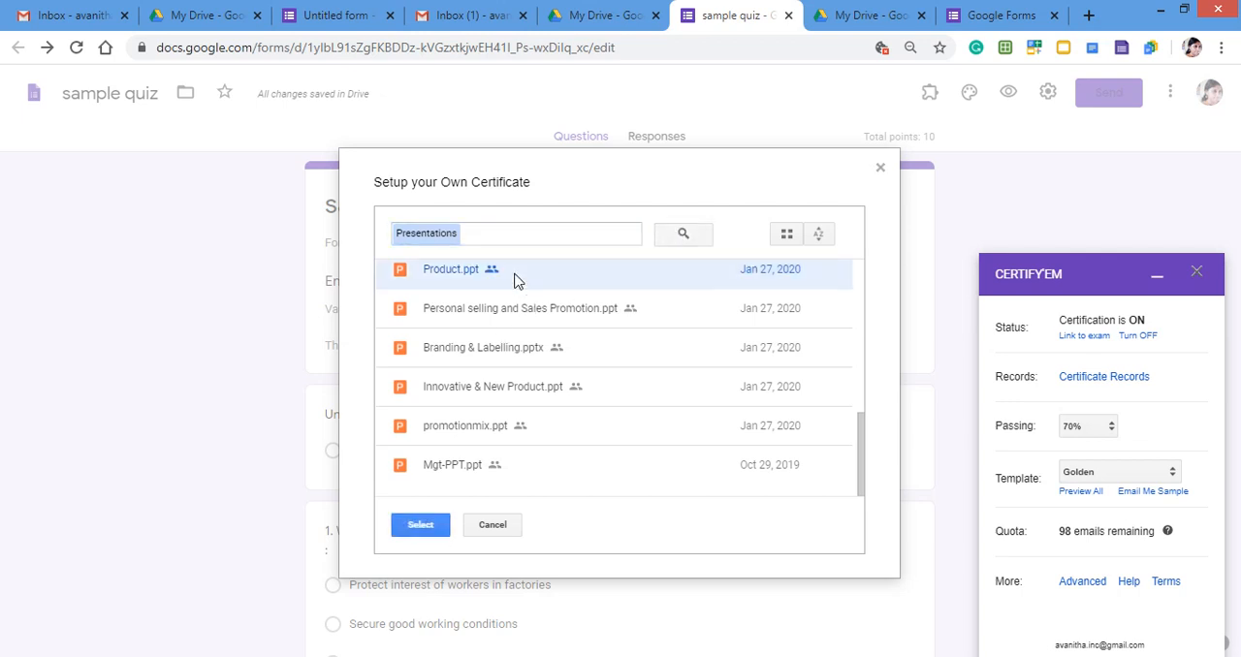
left_click(423, 534)
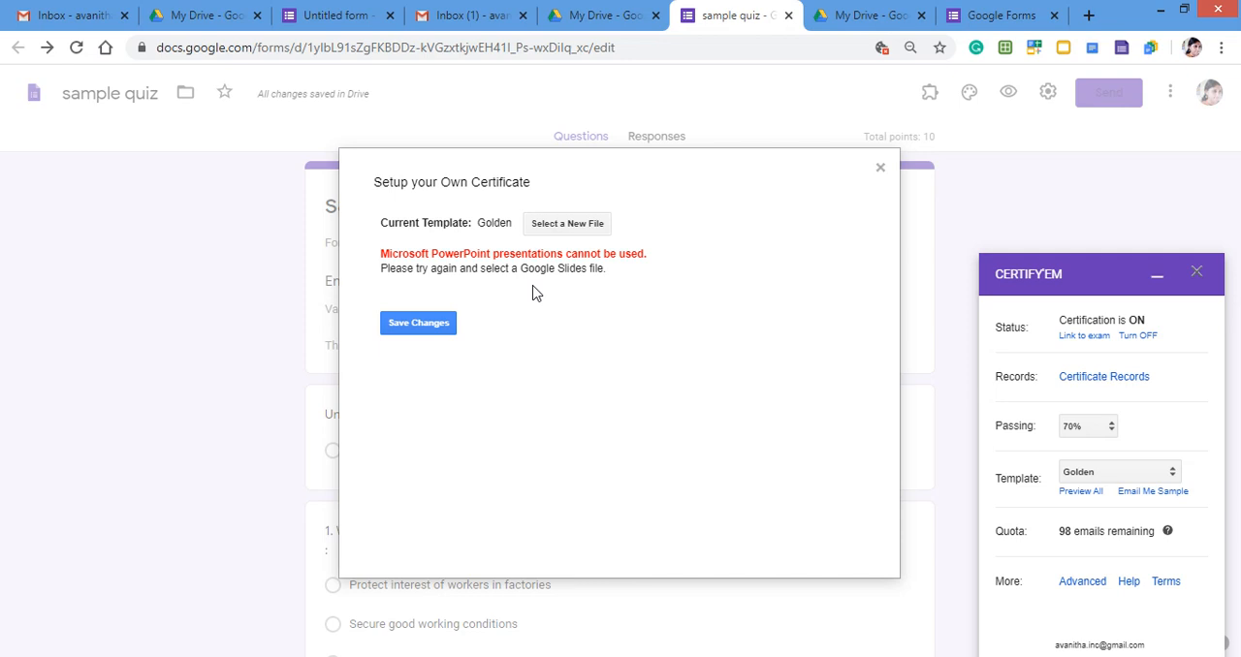
Select the Google Slides file "quiz certificate" as the custom certificate template and save the changes.
left_click(561, 230)
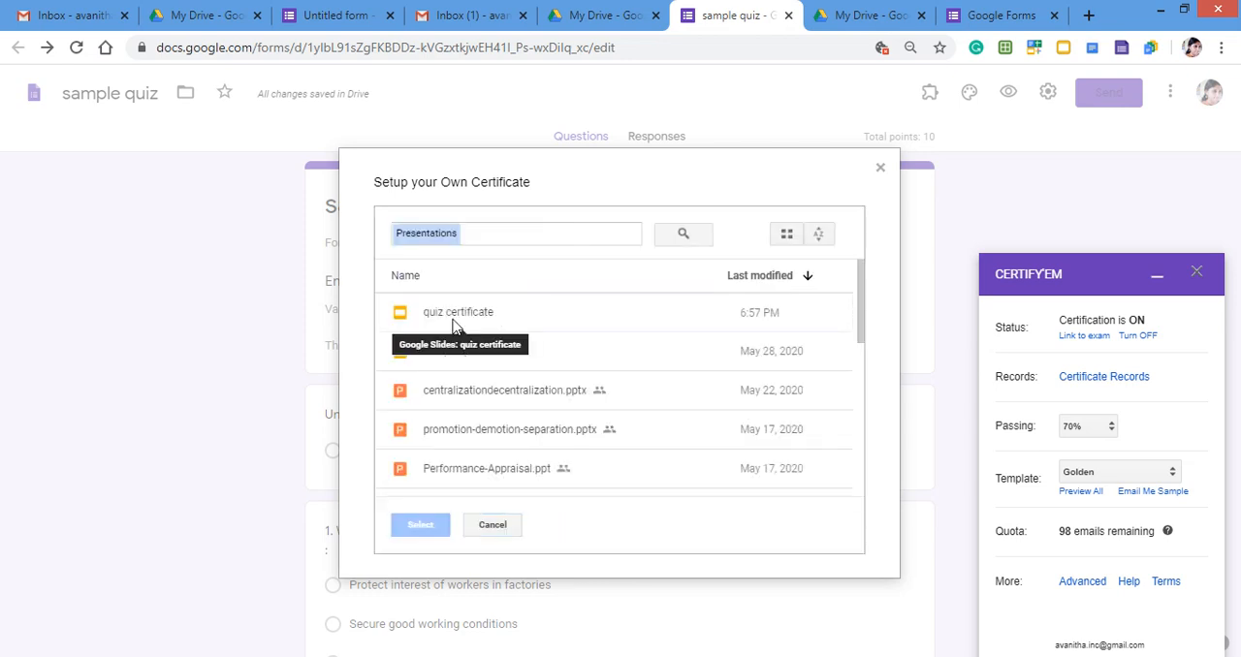
left_click(451, 320)
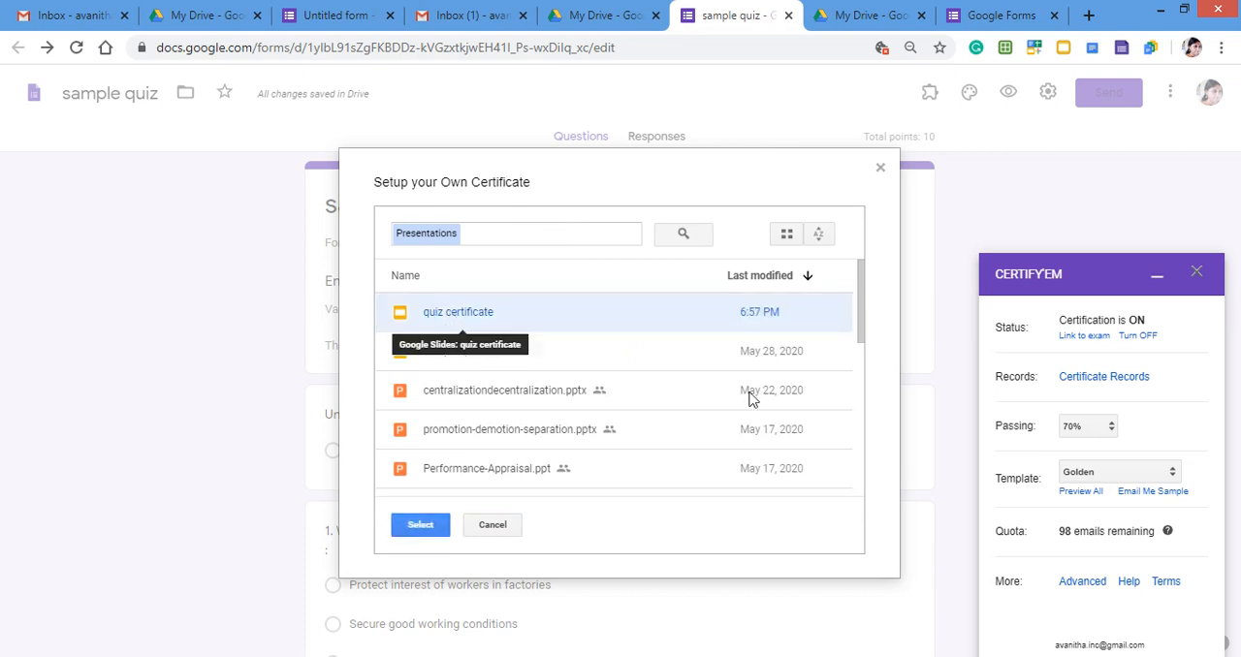
left_click(413, 524)
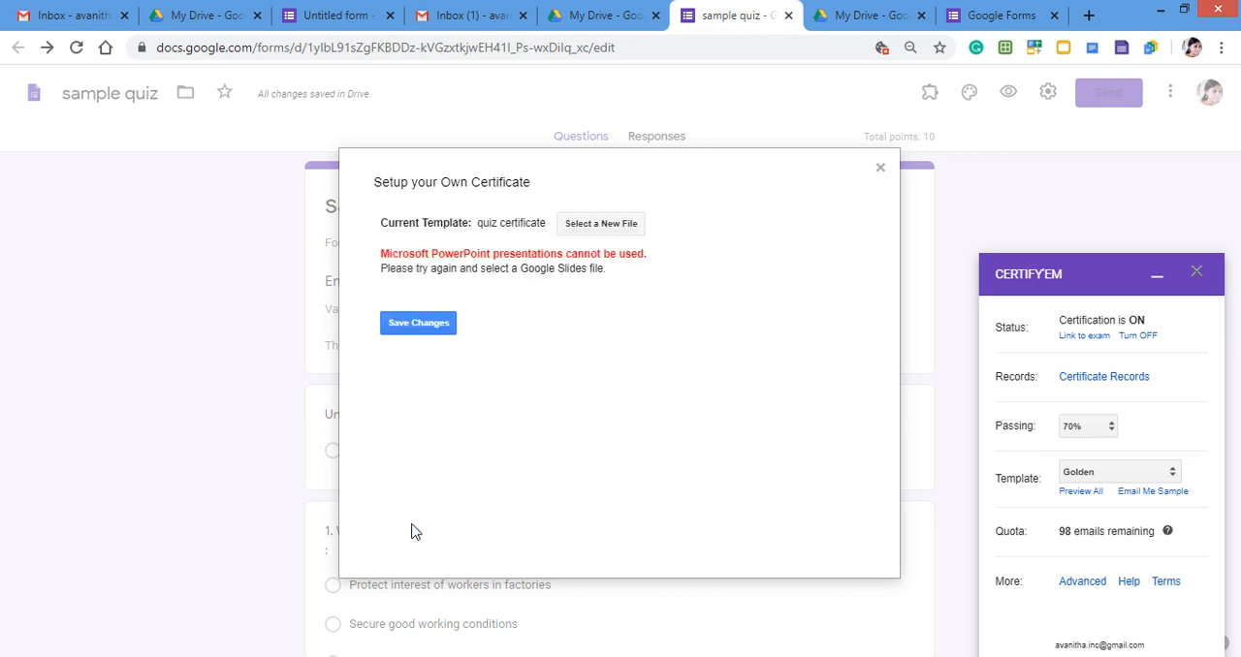
left_click(420, 325)
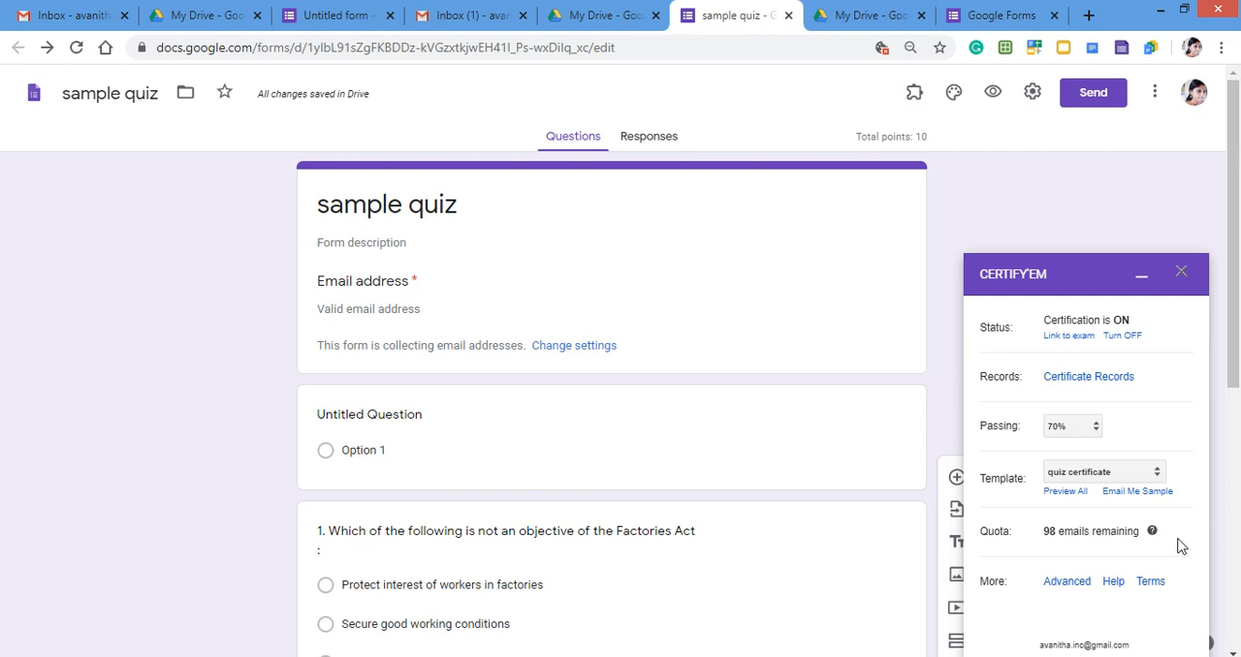
scroll(1178, 546, "down", 1)
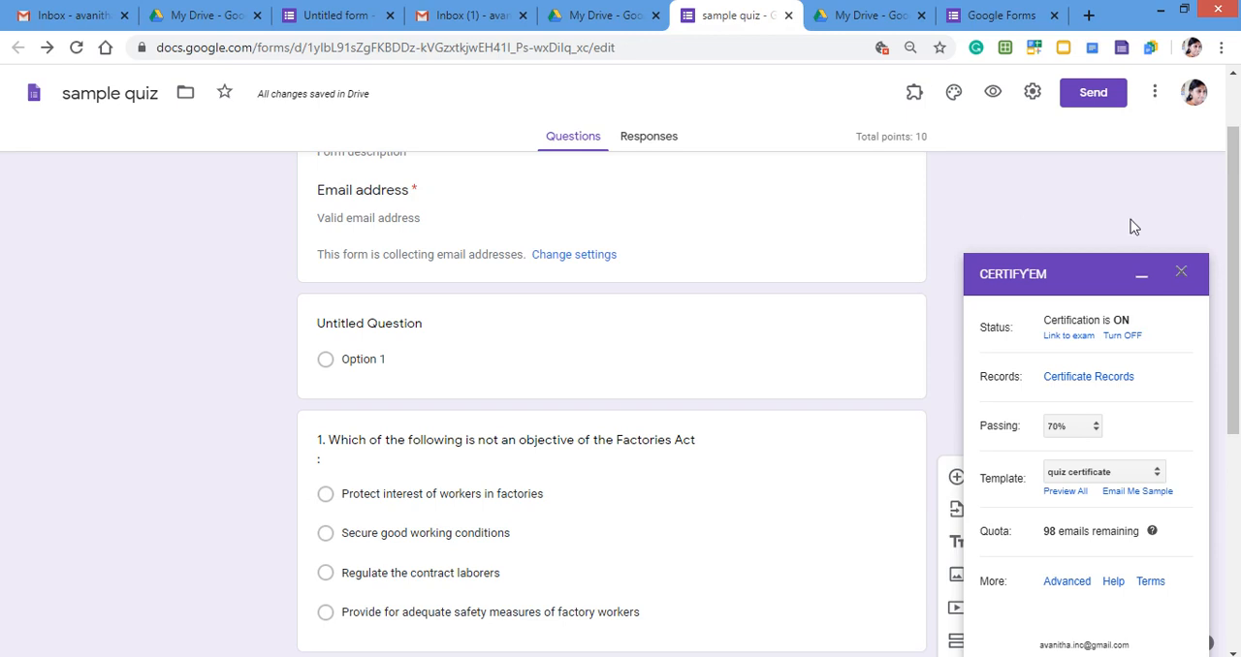
Minimize the Certify'em window in the sample quiz and close the leftover Untitled form page showing the add-on marketplace.
left_click(1141, 277)
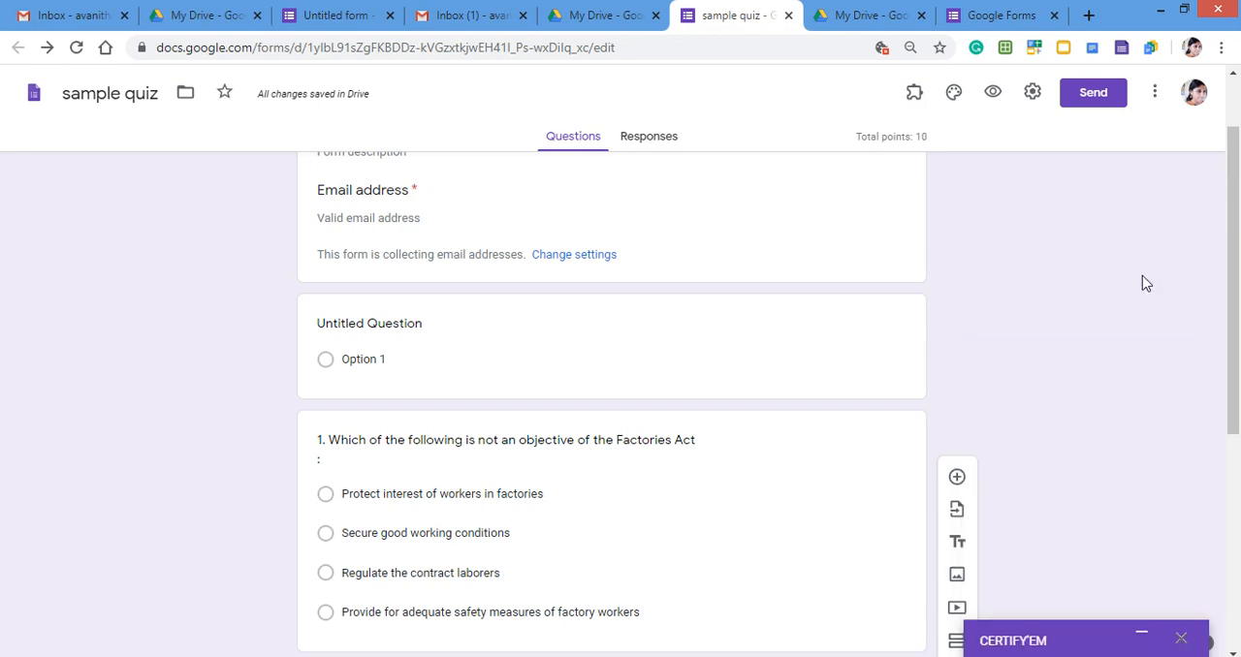
left_click(323, 11)
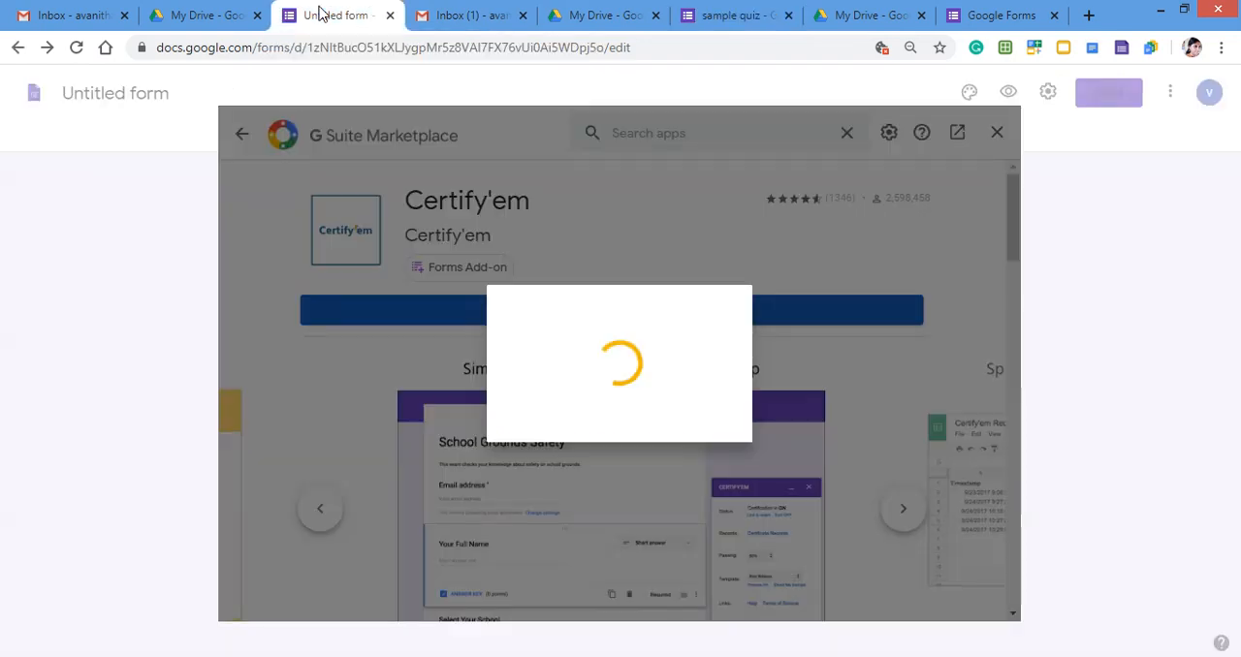
left_click(390, 16)
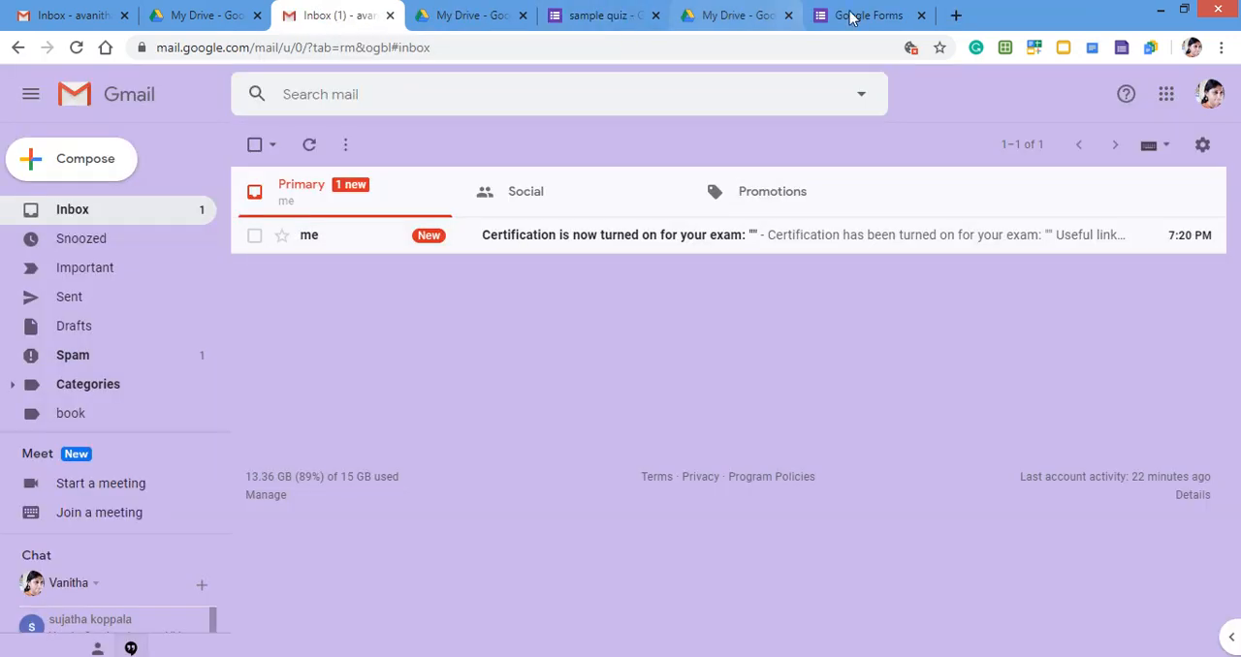
Switch from the Google Forms home page to Google Slides and start a new blank presentation.
left_click(892, 16)
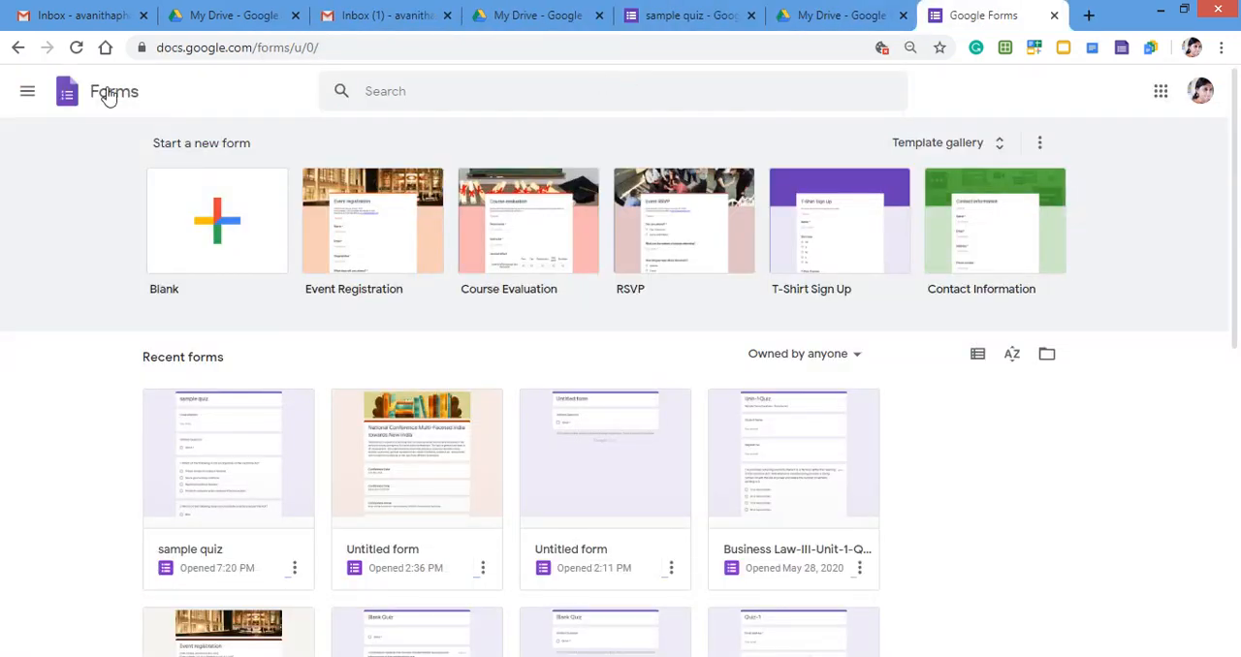
left_click(28, 91)
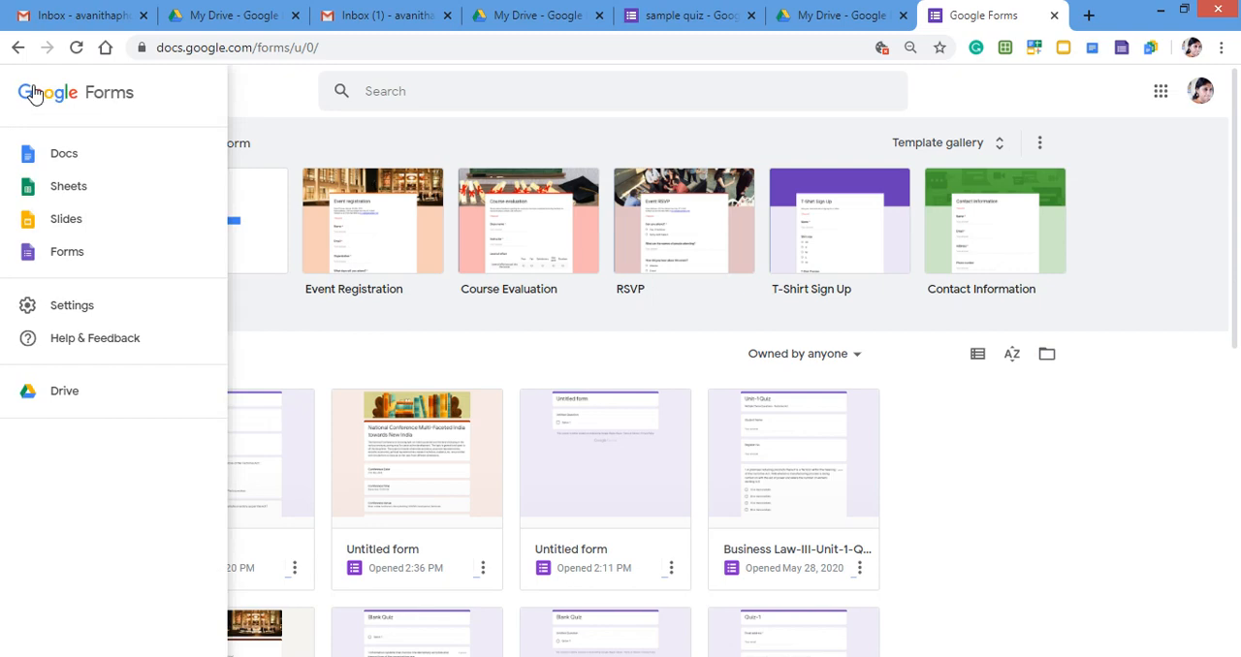
left_click(91, 225)
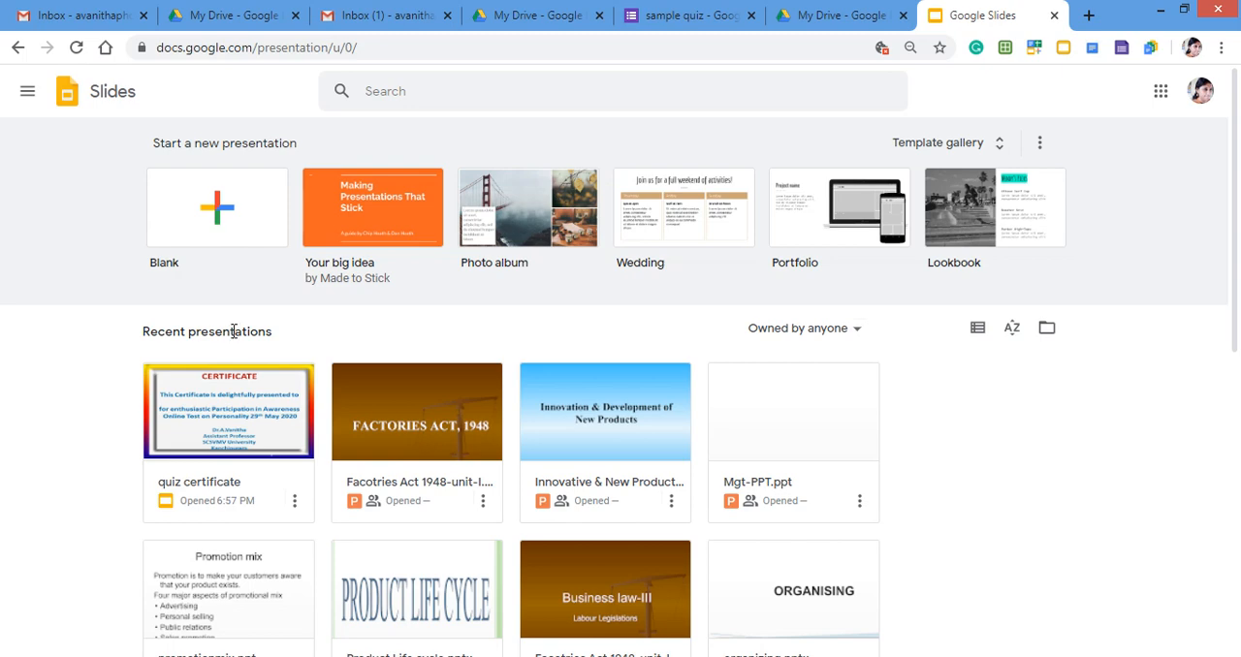
left_click(222, 213)
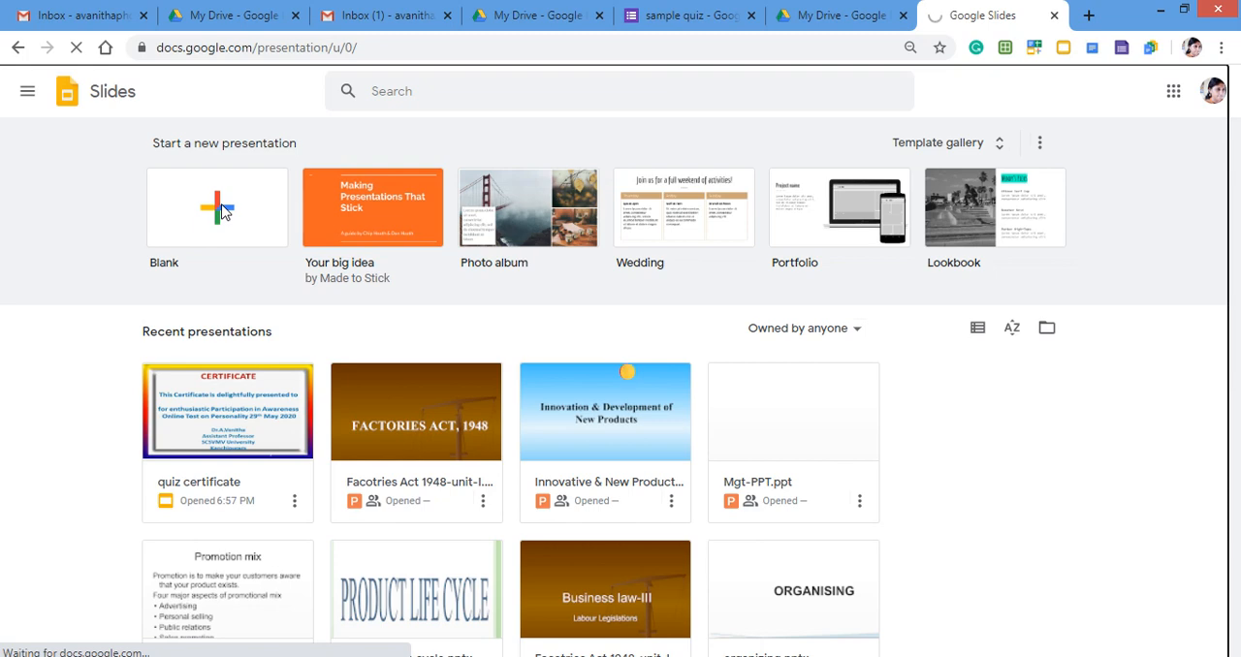
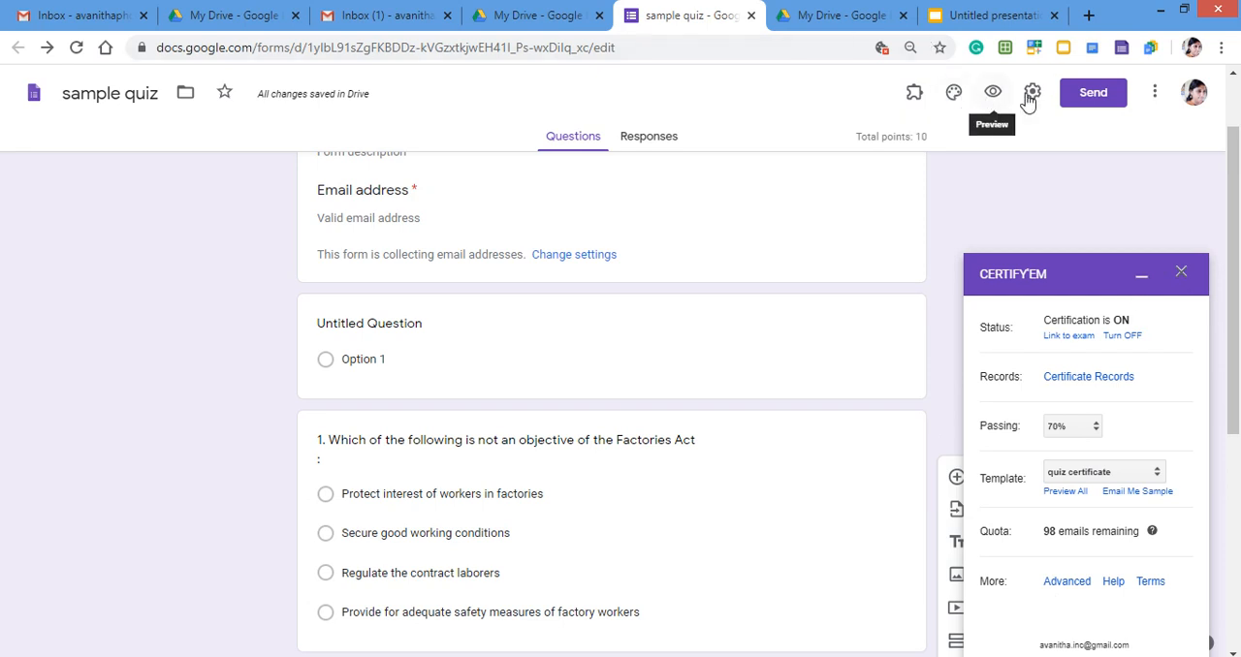
Preview the sample quiz and look through its email field, untitled question and two Factories Act questions.
left_click(994, 93)
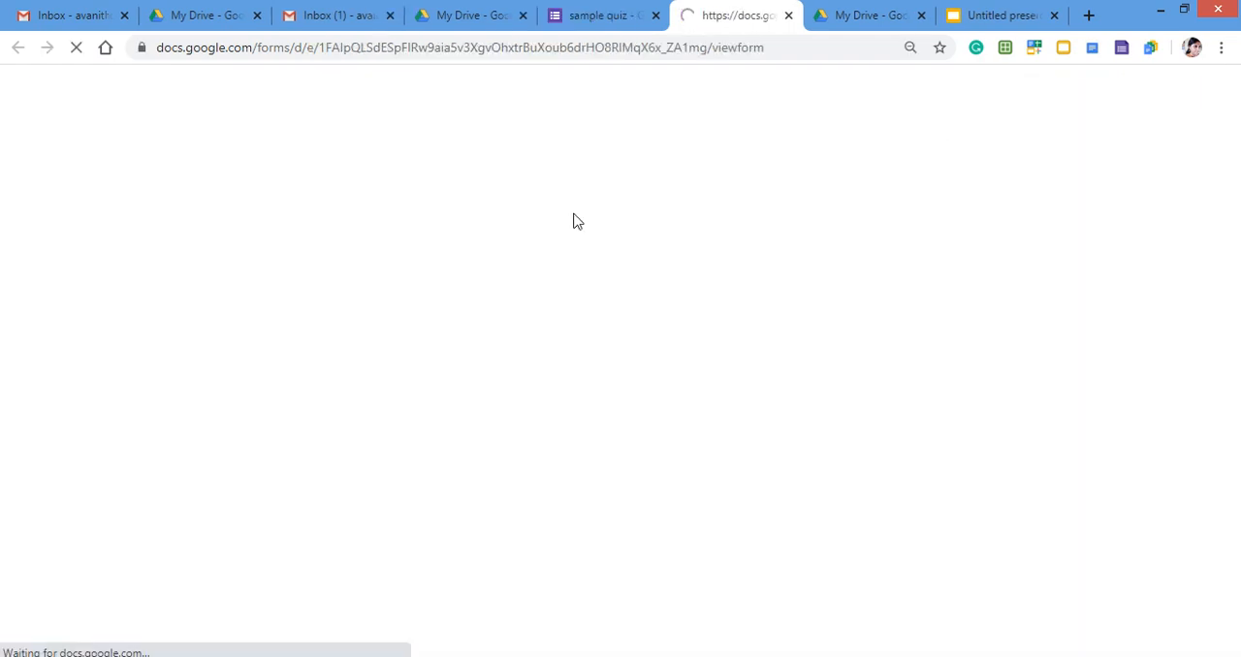
scroll(549, 312, "down", 4)
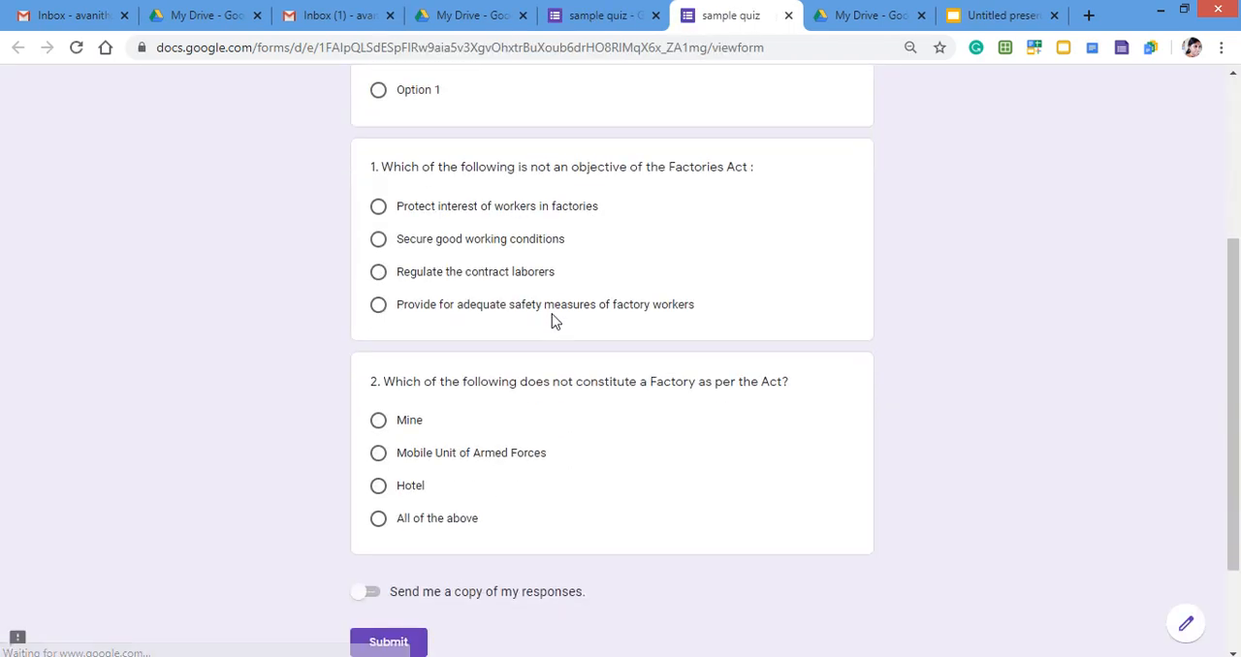
scroll(567, 388, "up", 2)
scroll(574, 415, "up", 3)
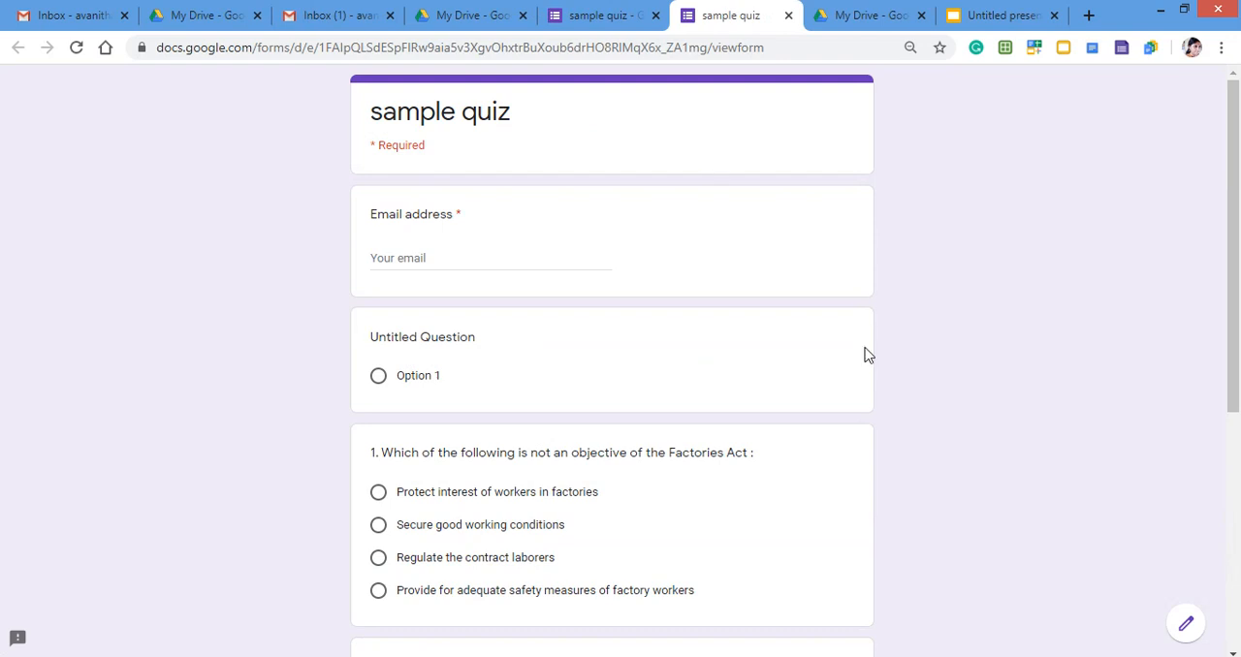
scroll(867, 355, "down", 3)
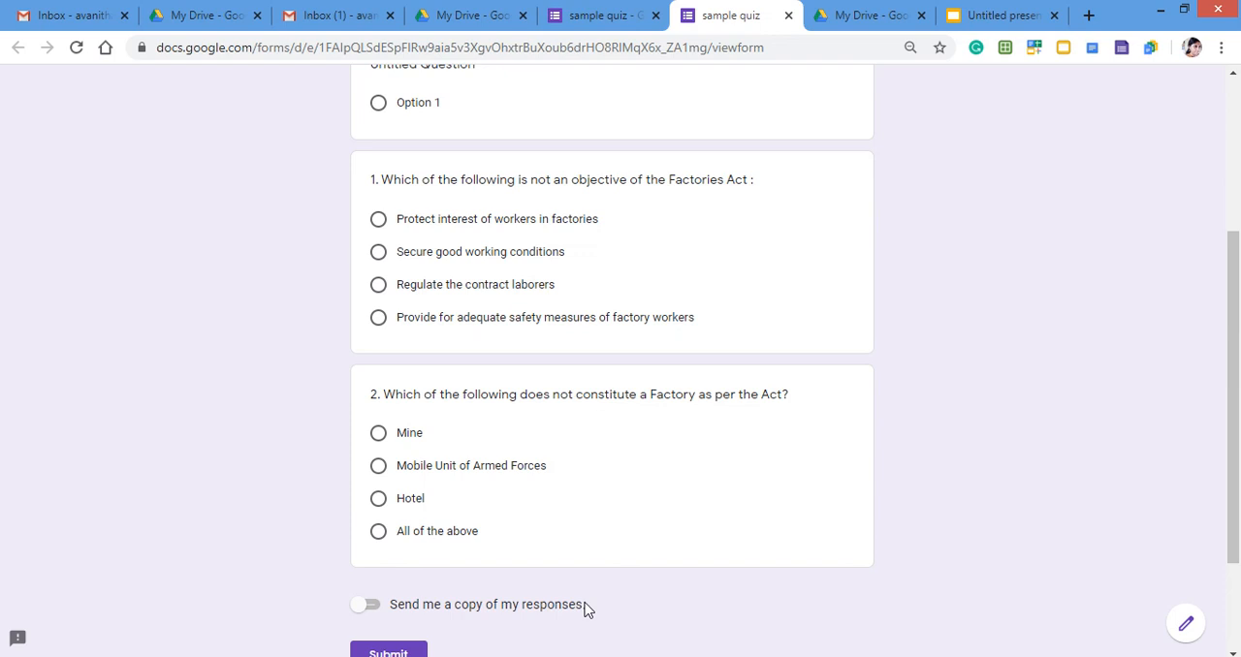
scroll(585, 608, "up", 1)
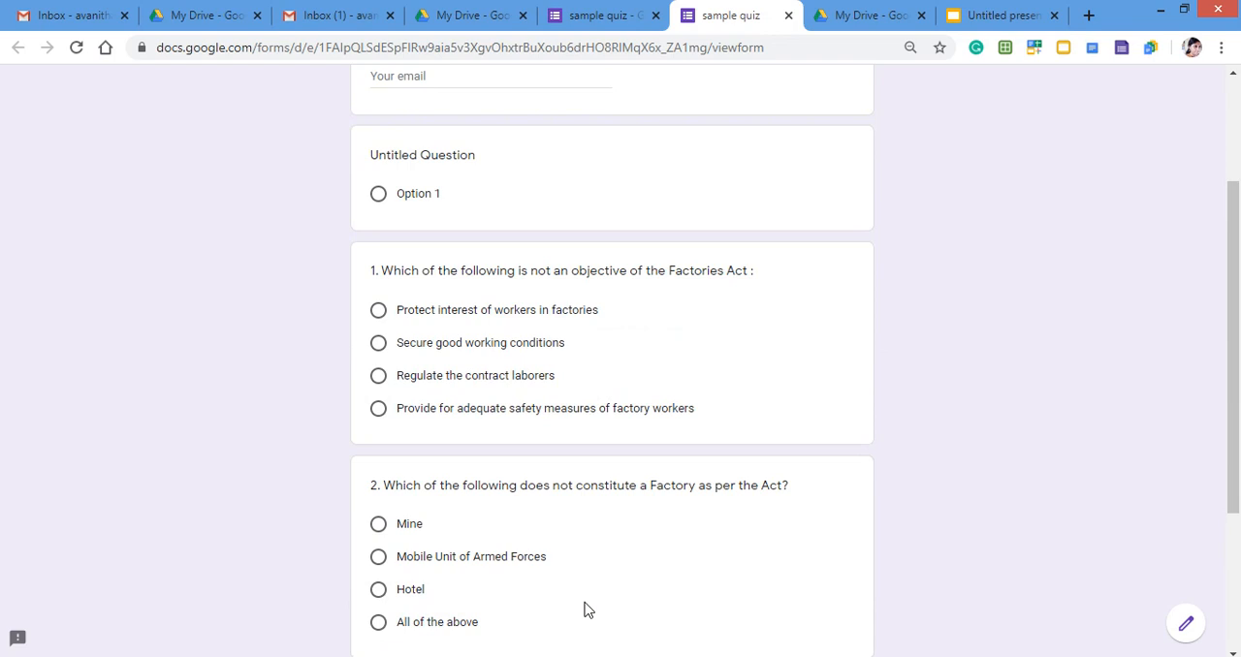
scroll(586, 609, "up", 1)
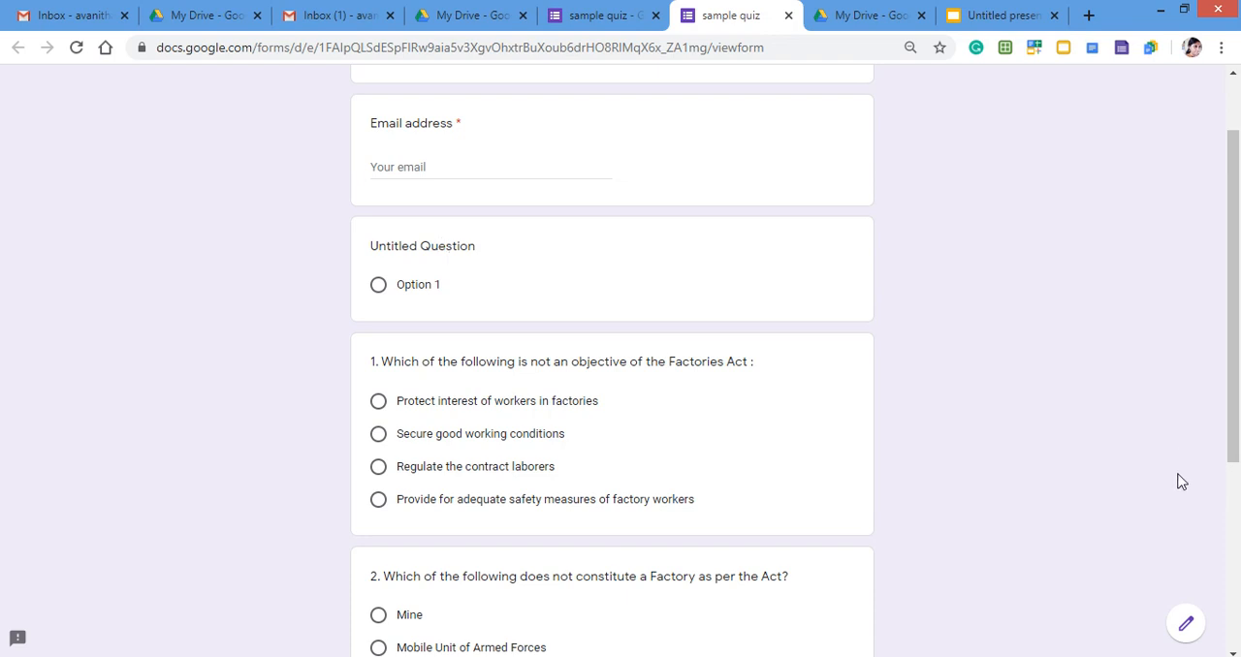
Return to editing the quiz and turn the untitled question into a short-answer question titled "Full Name".
left_click(1189, 619)
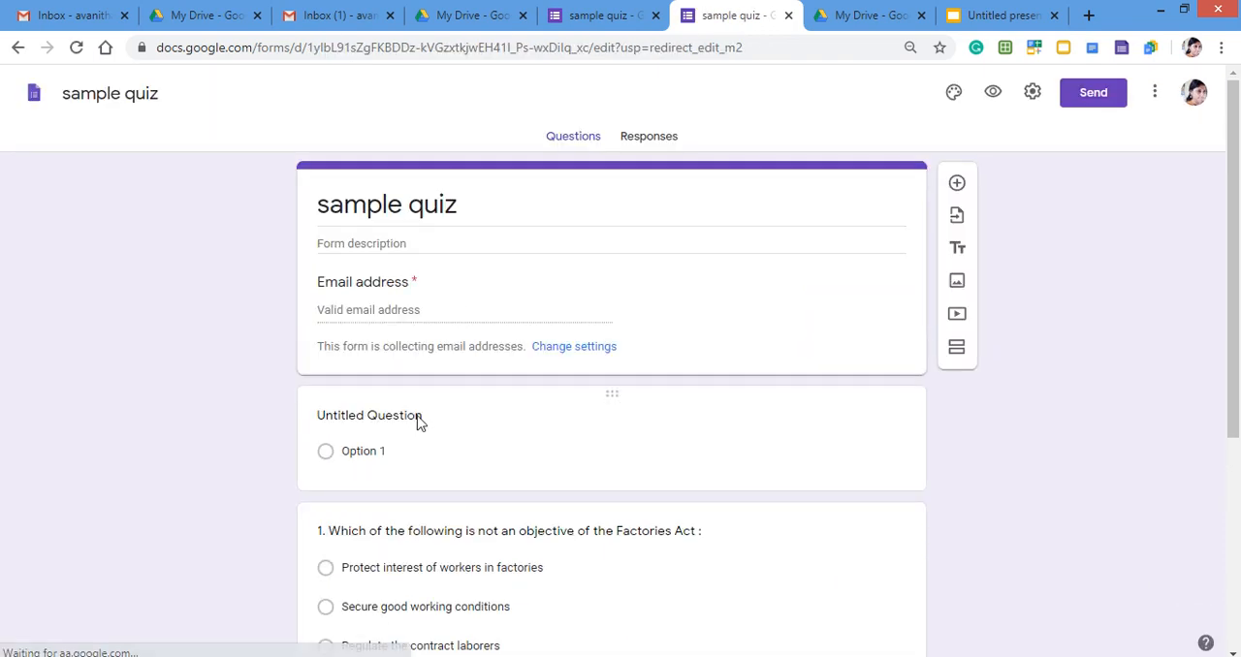
left_click(418, 418)
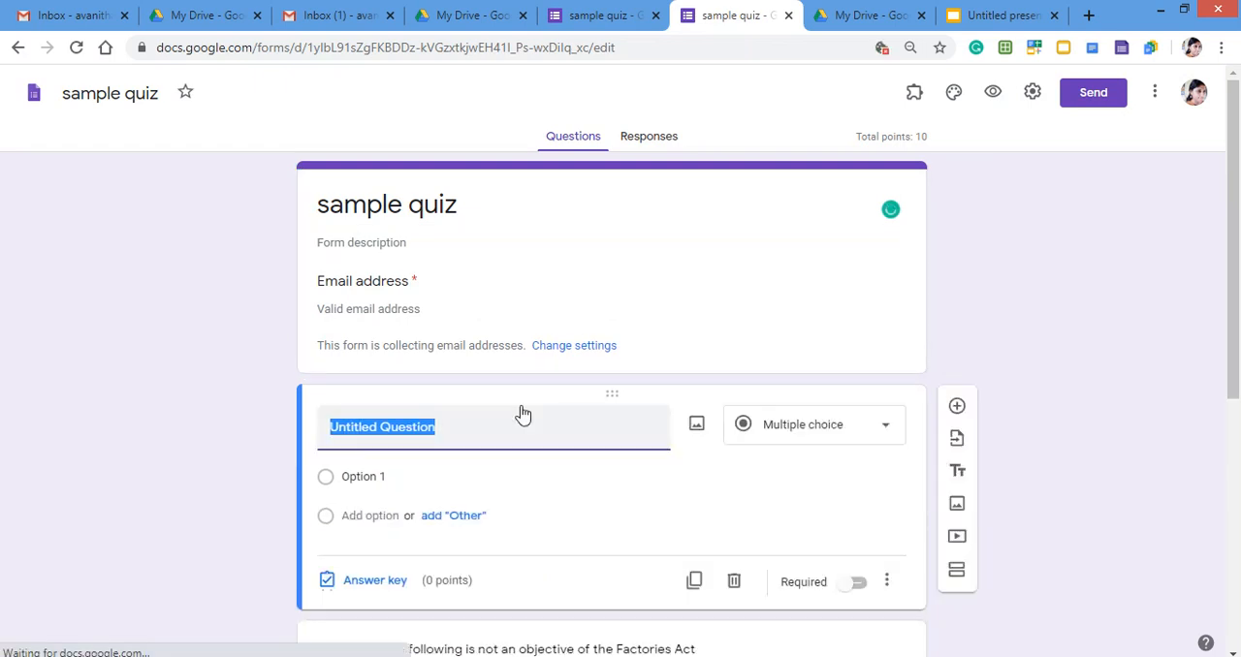
type("Fu")
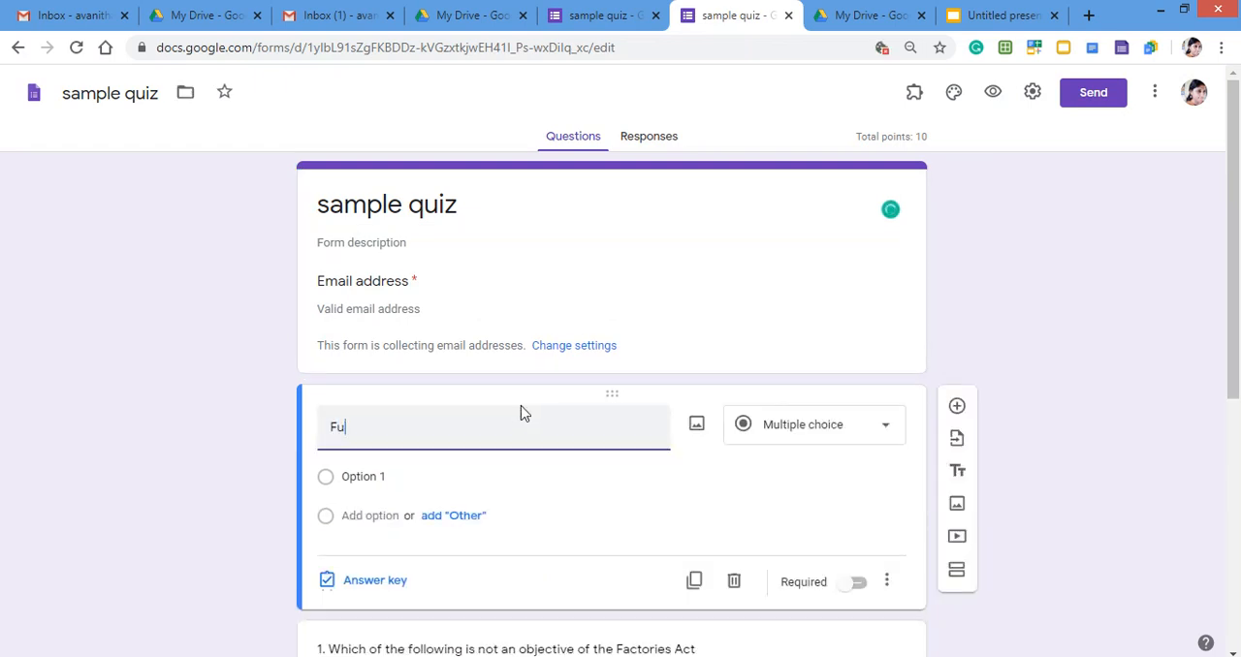
type("ll Name")
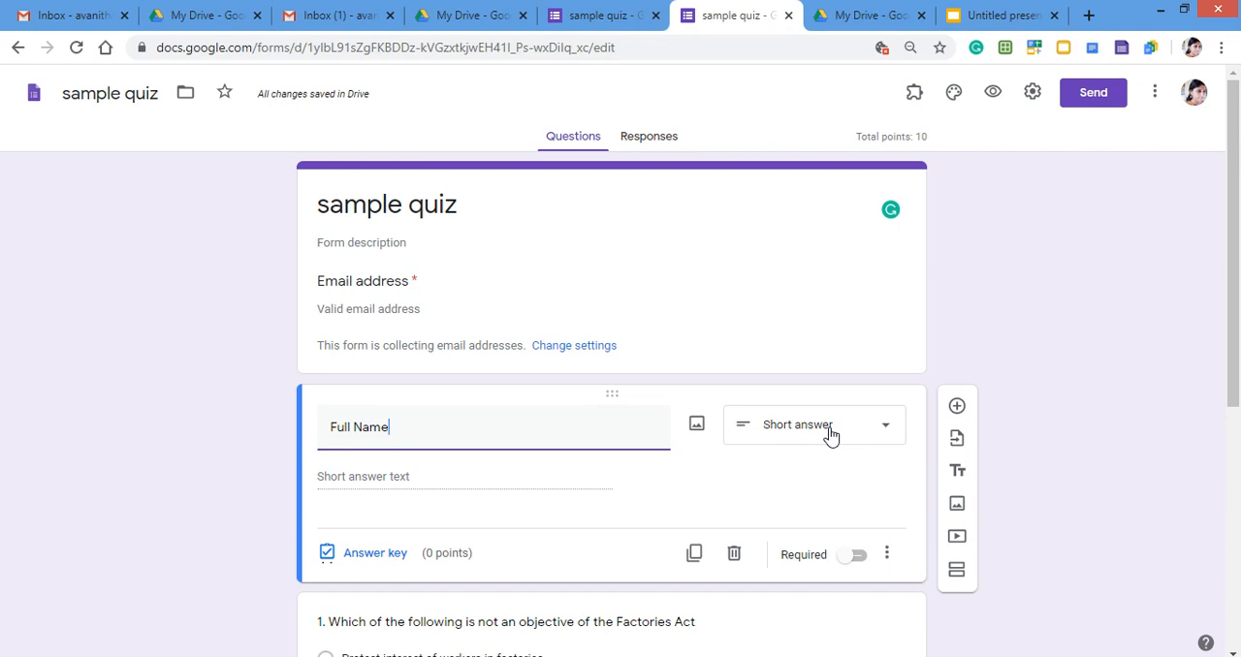
left_click(737, 482)
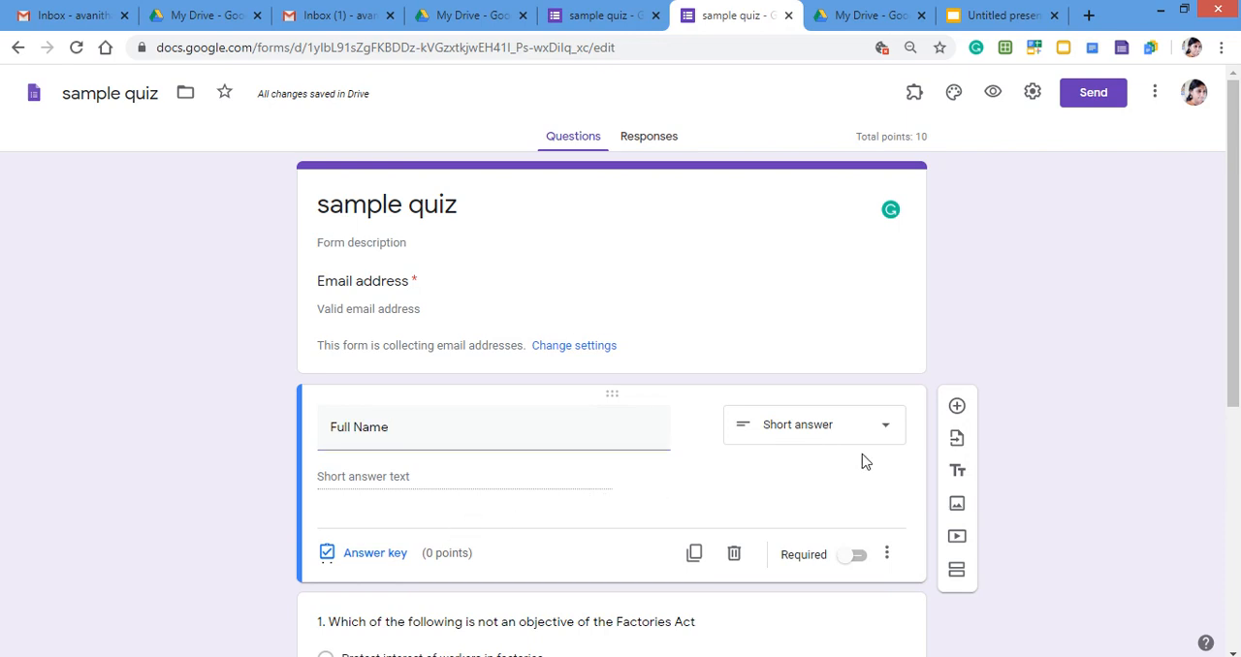
scroll(993, 470, "down", 2)
scroll(994, 468, "down", 3)
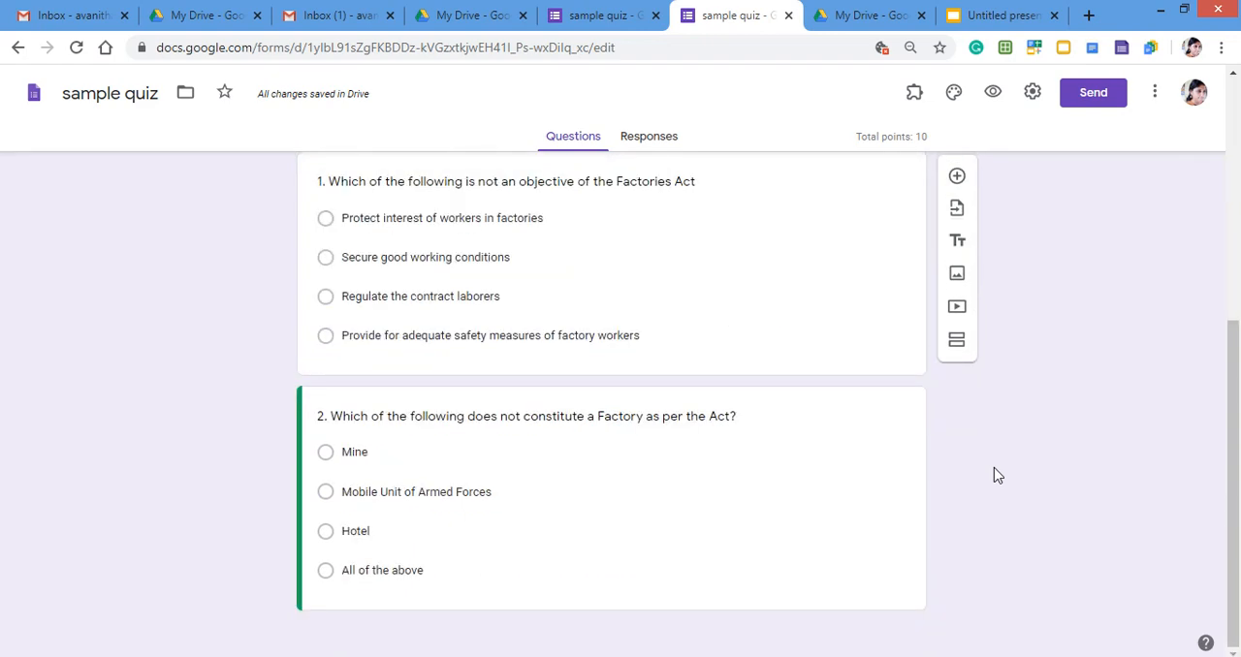
scroll(953, 499, "up", 3)
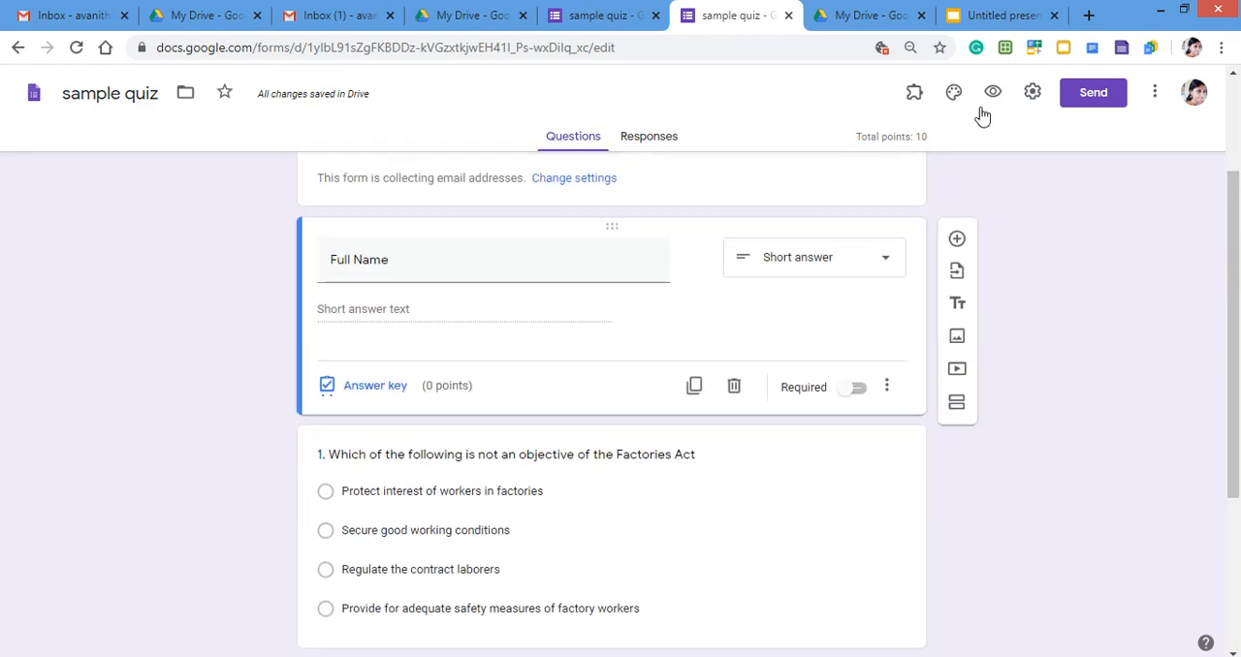
Look at the theme options for the form's header, colors and font style.
left_click(954, 93)
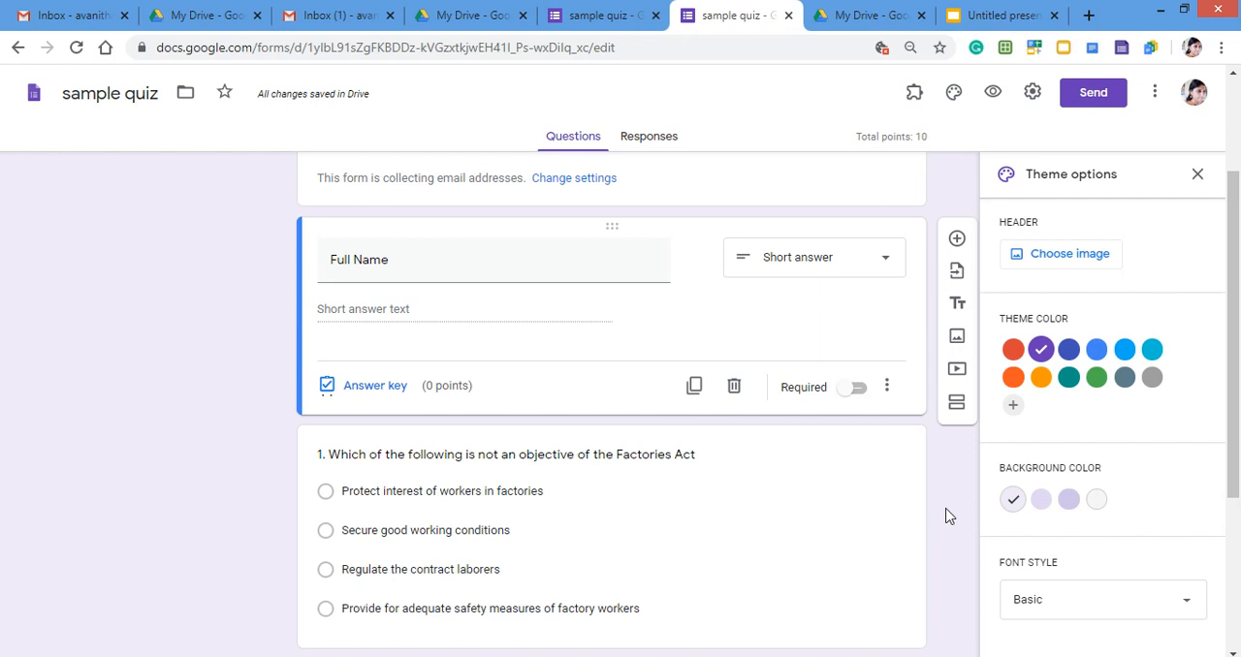
left_click(1198, 176)
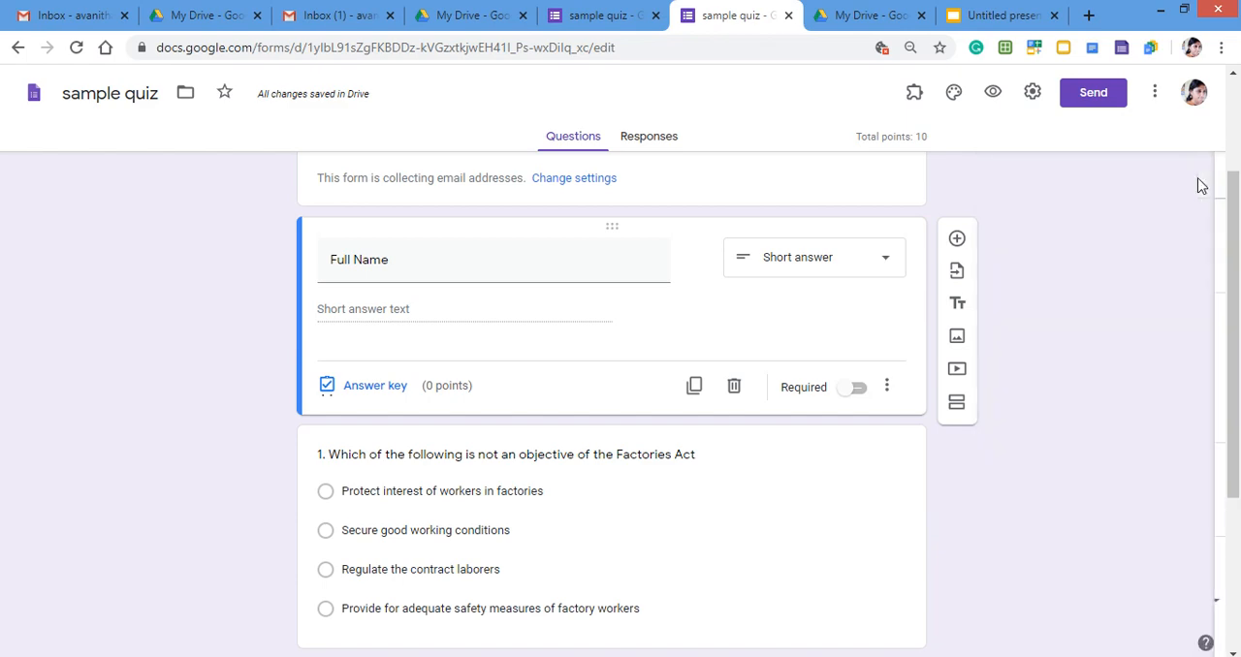
left_click(956, 94)
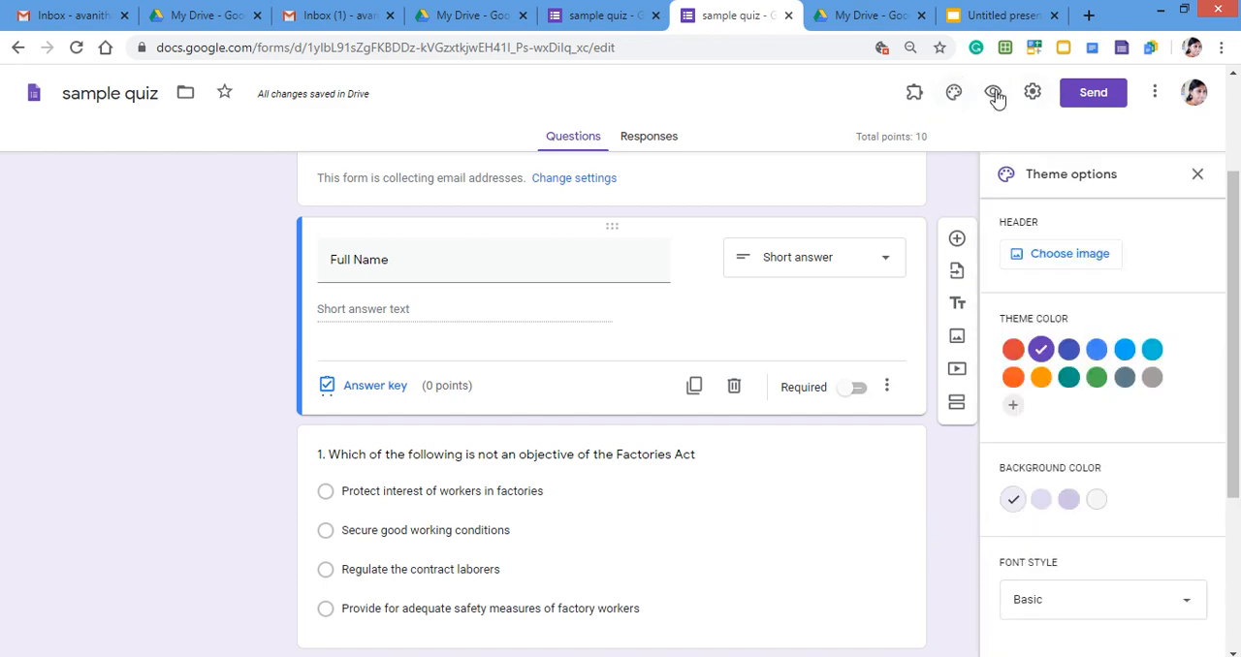
Preview the updated quiz and fill in the respondent's email address and full name.
left_click(993, 93)
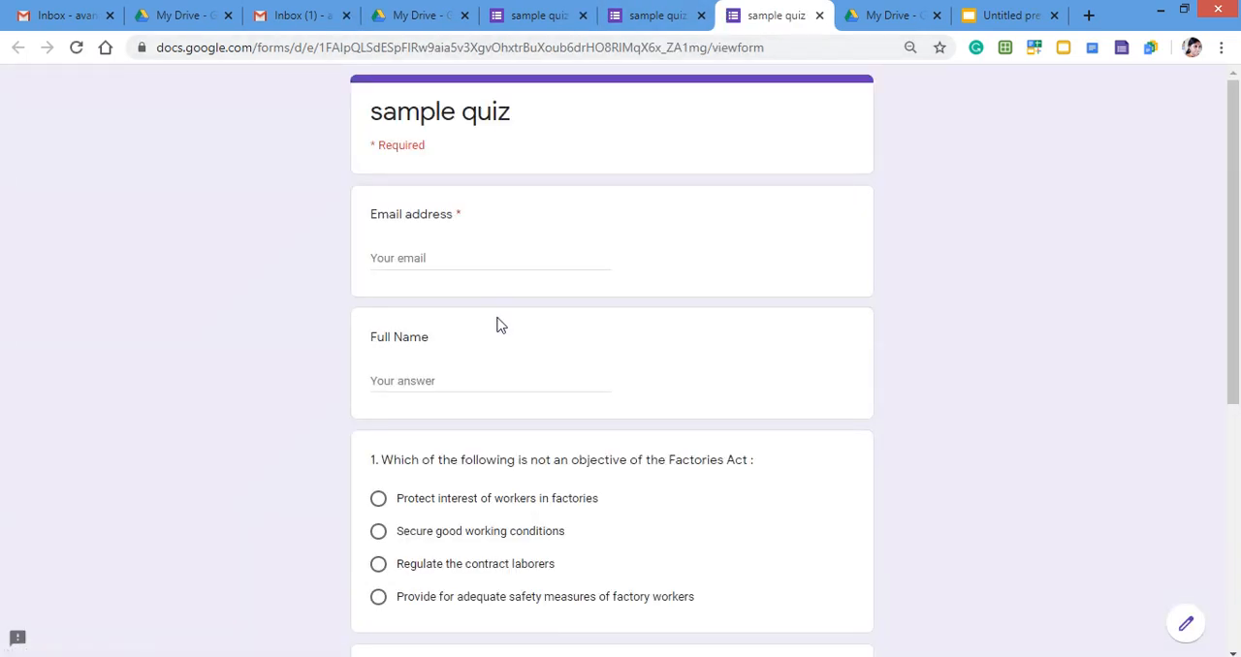
left_click(399, 256)
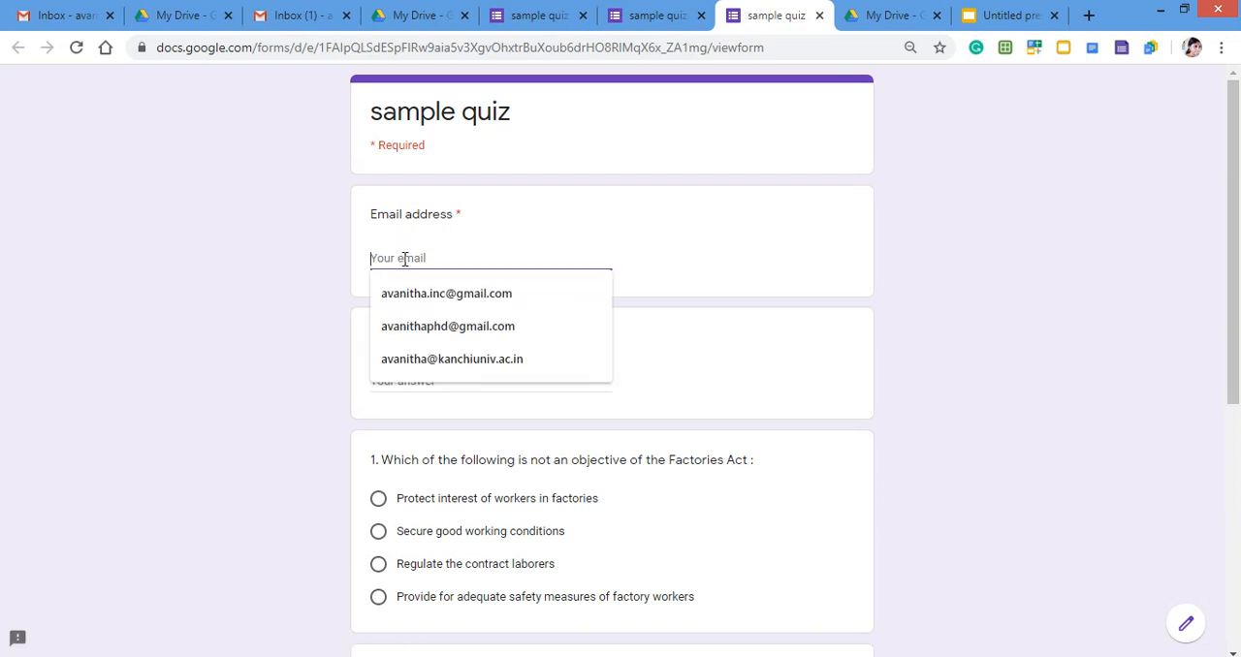
left_click(427, 294)
left_click(401, 382)
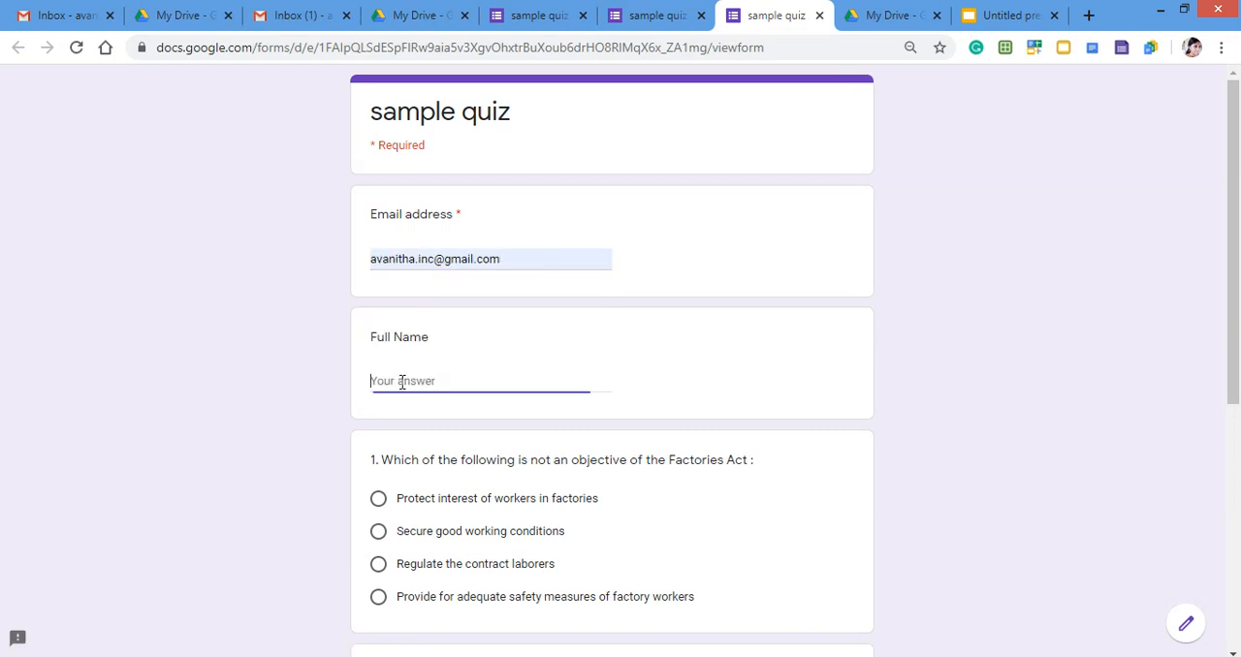
type("Dr.A.Va")
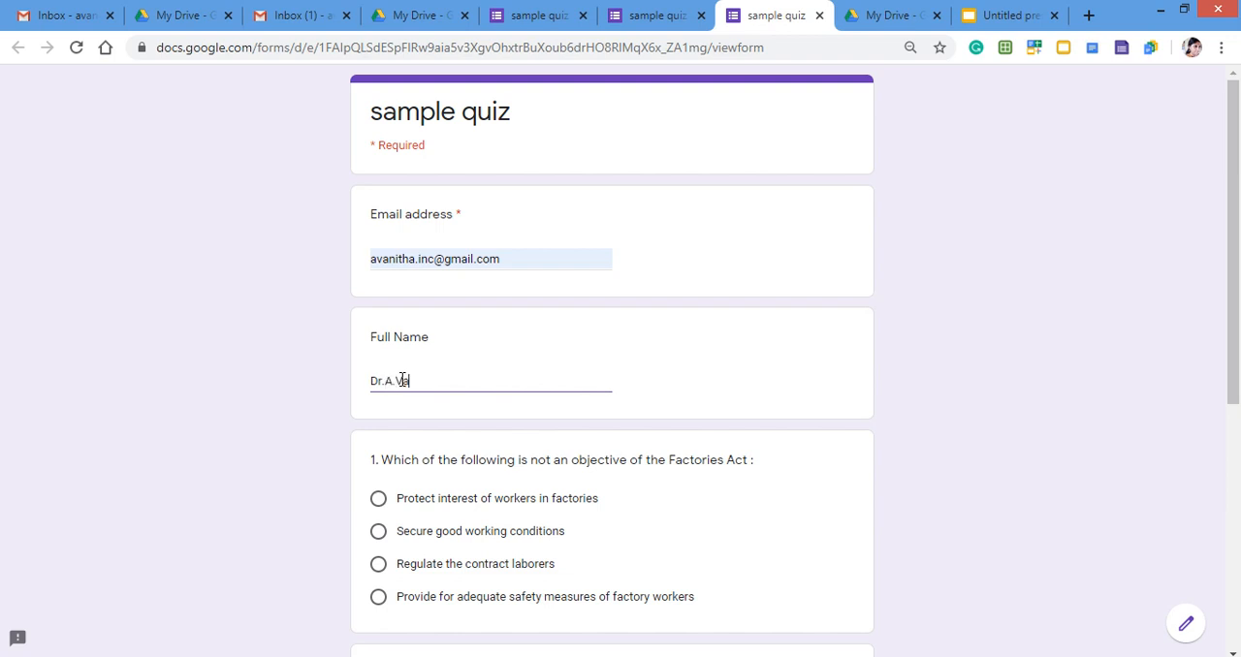
type("nitha")
Answer question 1 with "Regulate the contract laborers" and question 2 with "All of the above", and submit the quiz.
scroll(657, 525, "down", 1)
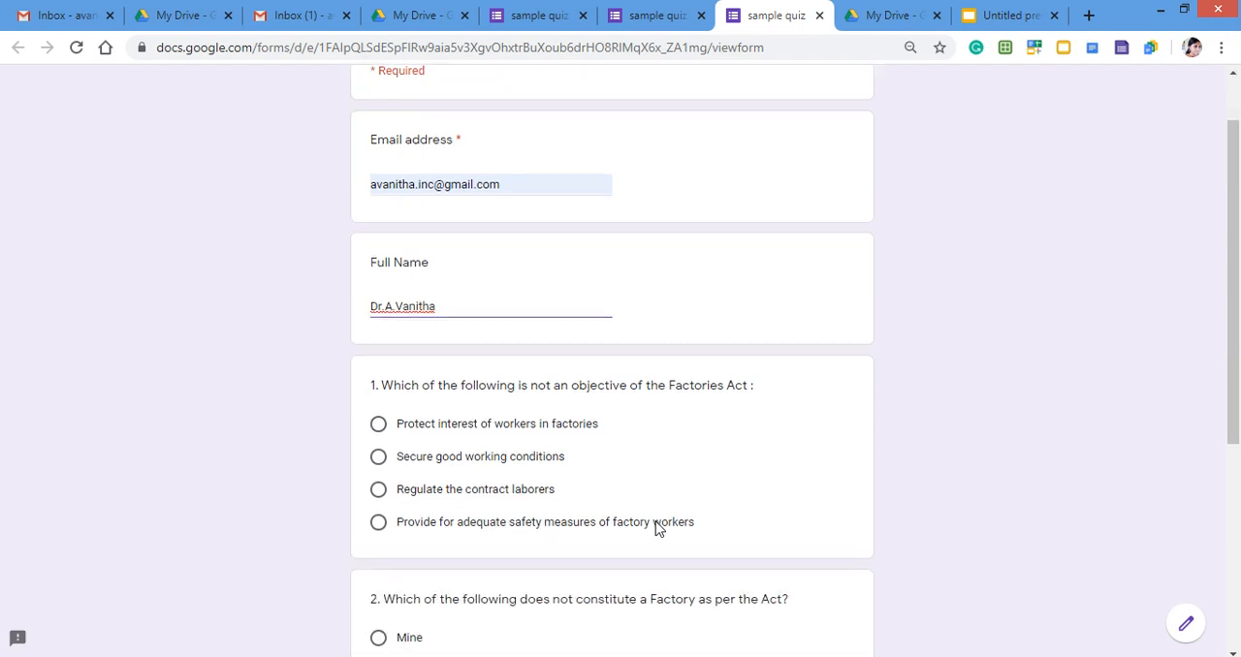
left_click(379, 479)
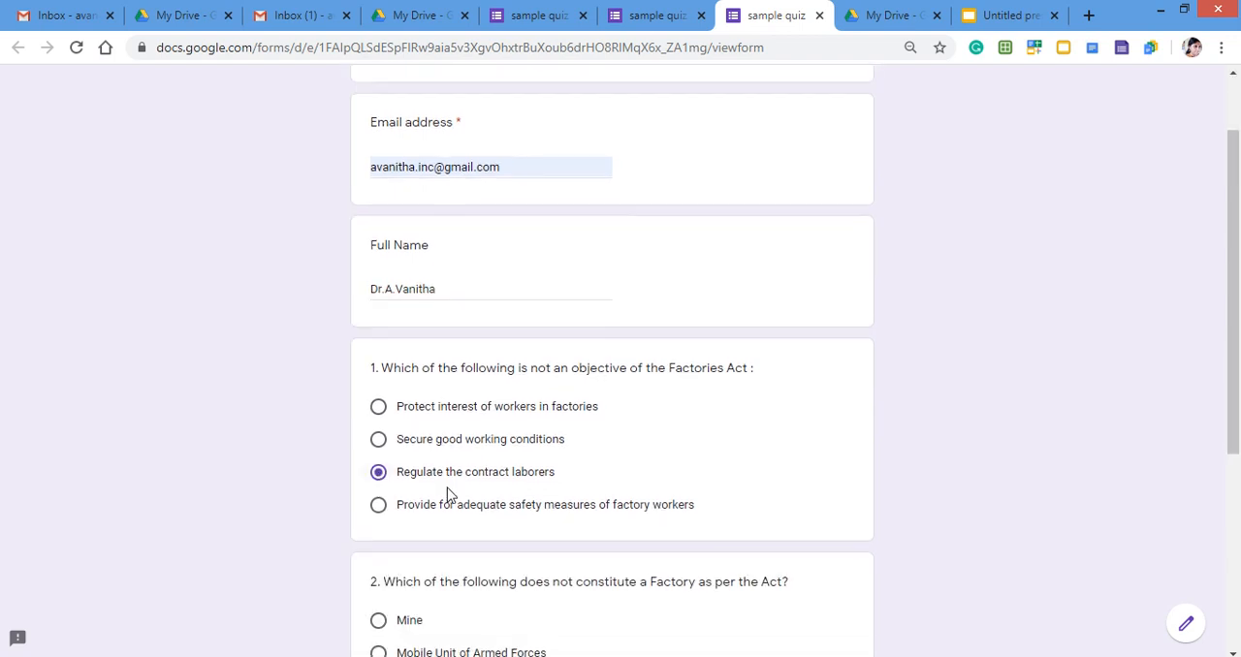
scroll(449, 494, "down", 3)
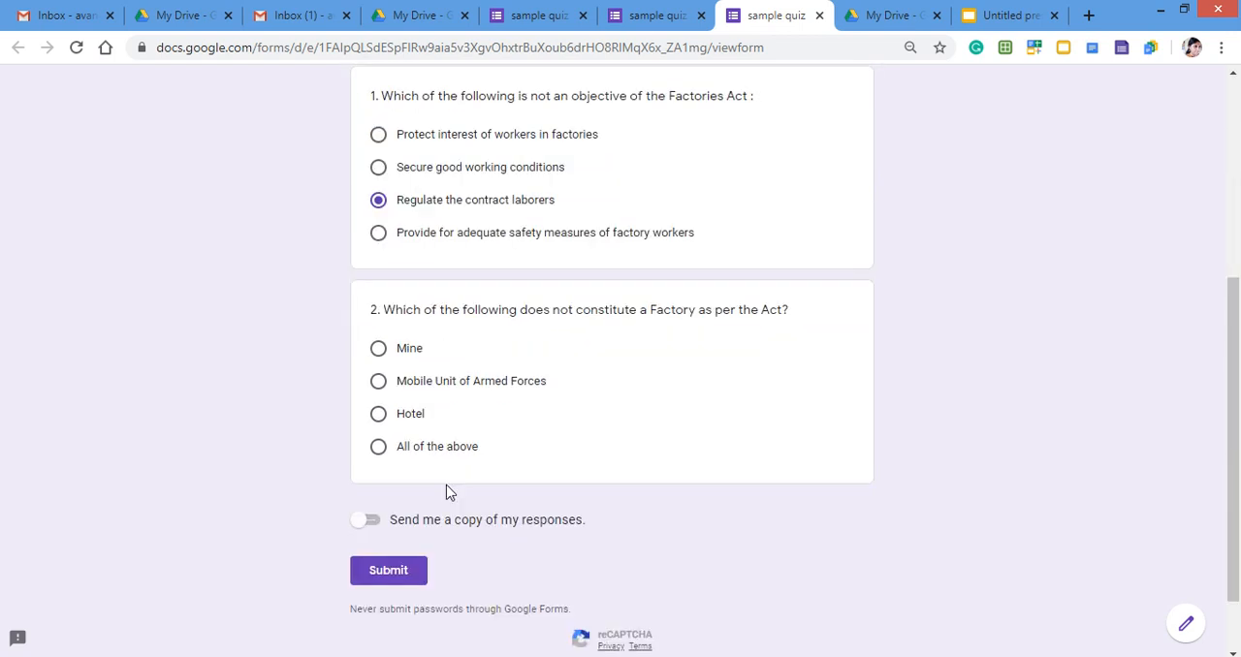
left_click(378, 448)
left_click(373, 524)
left_click(361, 526)
left_click(375, 578)
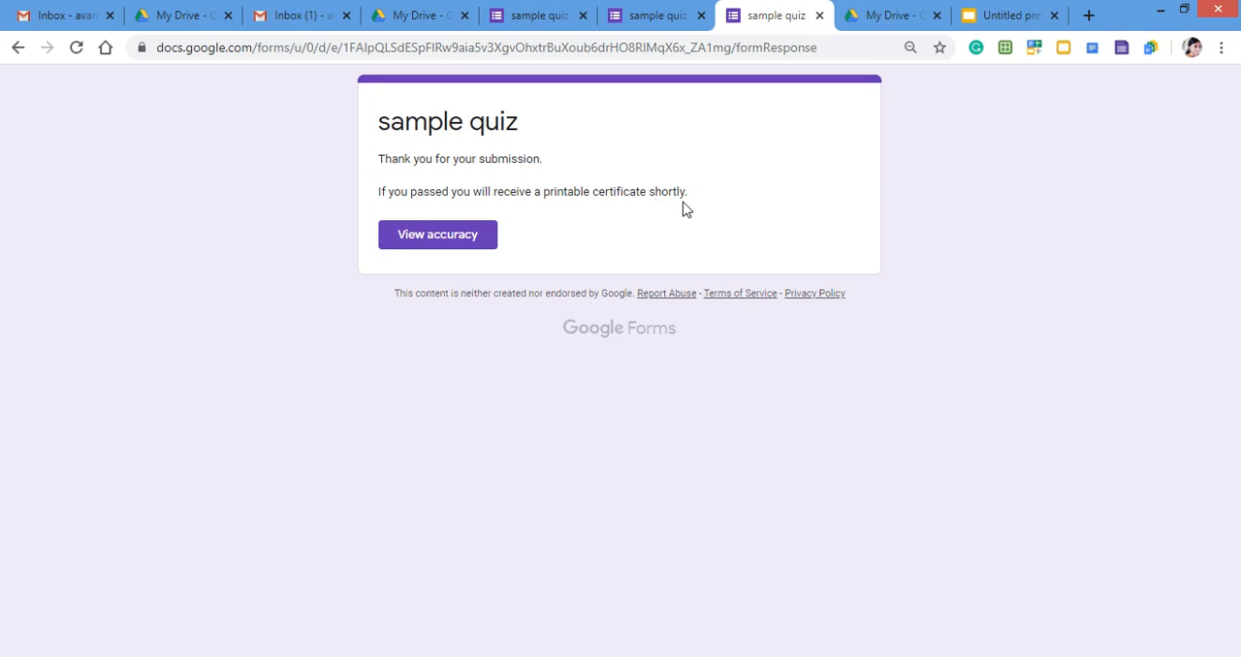
View the accuracy page for the submitted quiz, review the recorded answers and close the page.
left_click(434, 236)
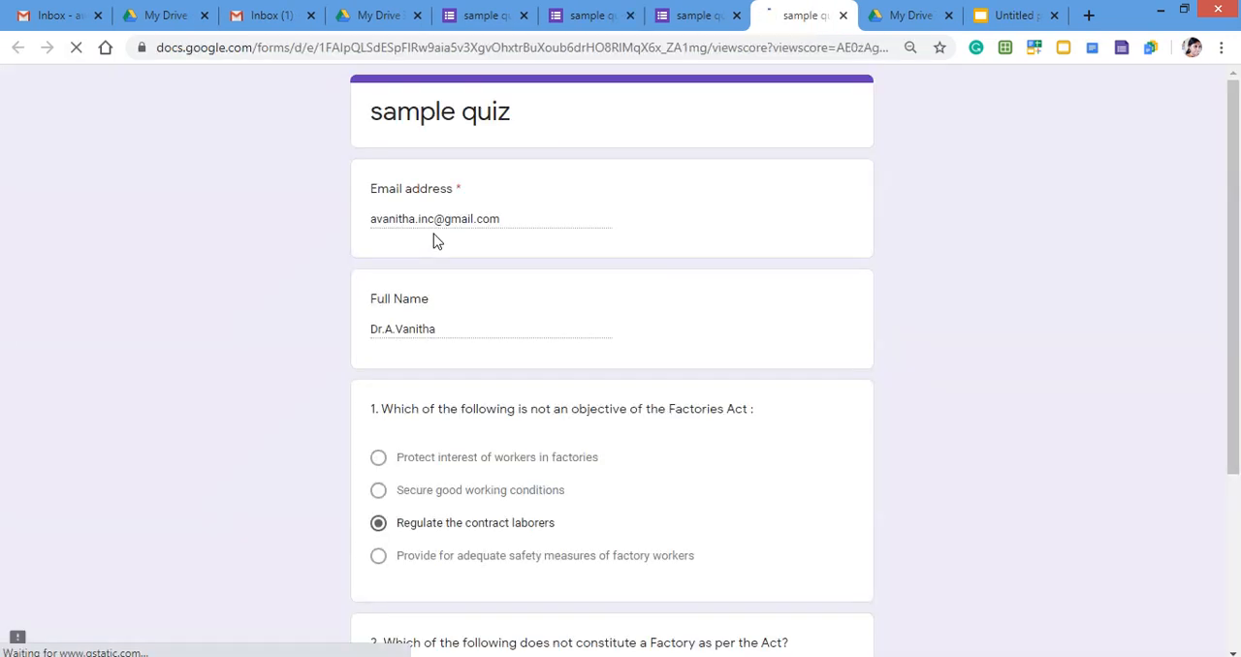
scroll(940, 422, "down", 3)
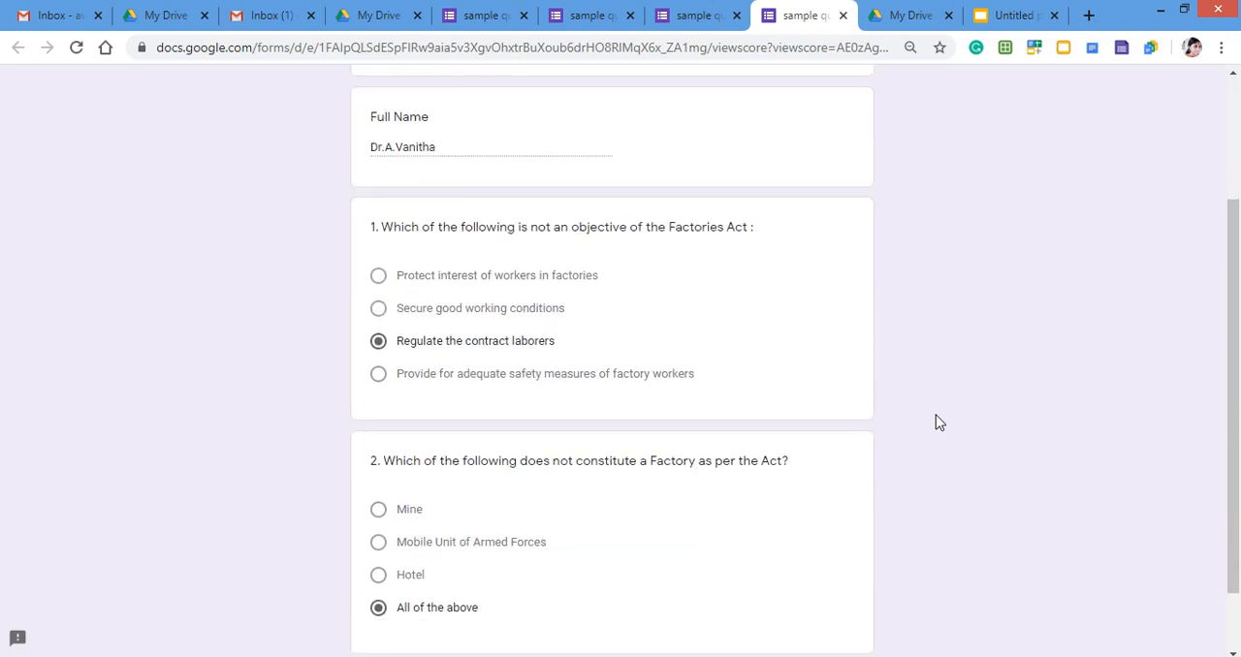
scroll(940, 421, "up", 2)
scroll(937, 422, "up", 1)
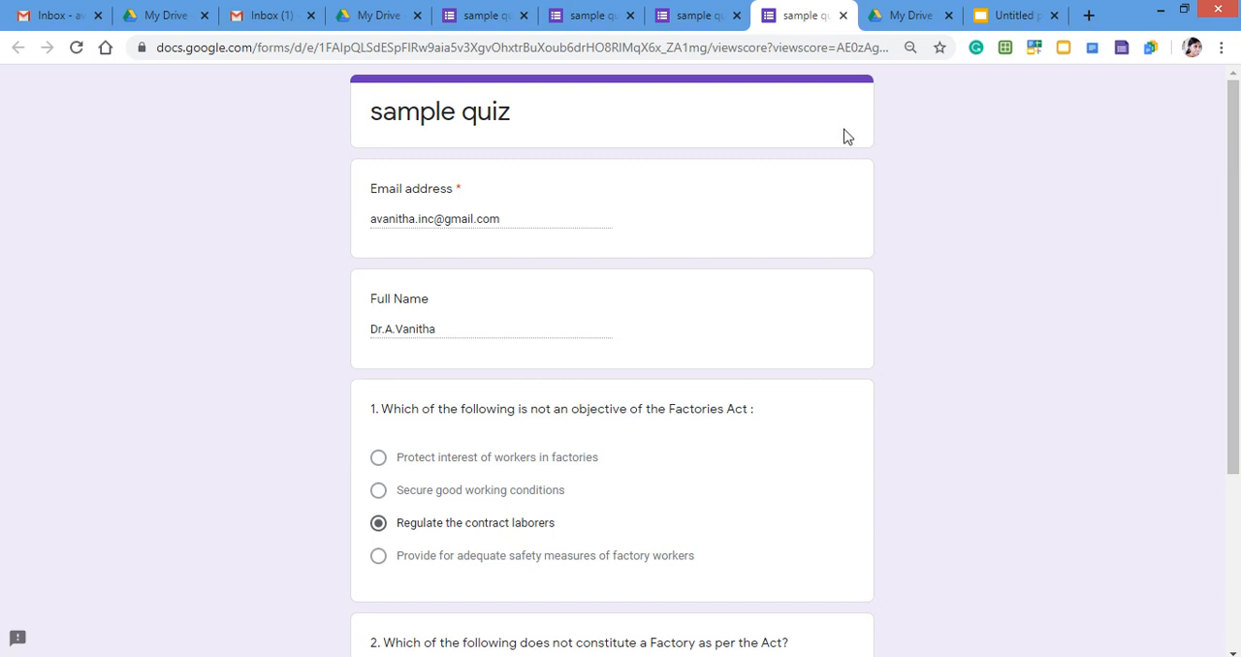
left_click(843, 15)
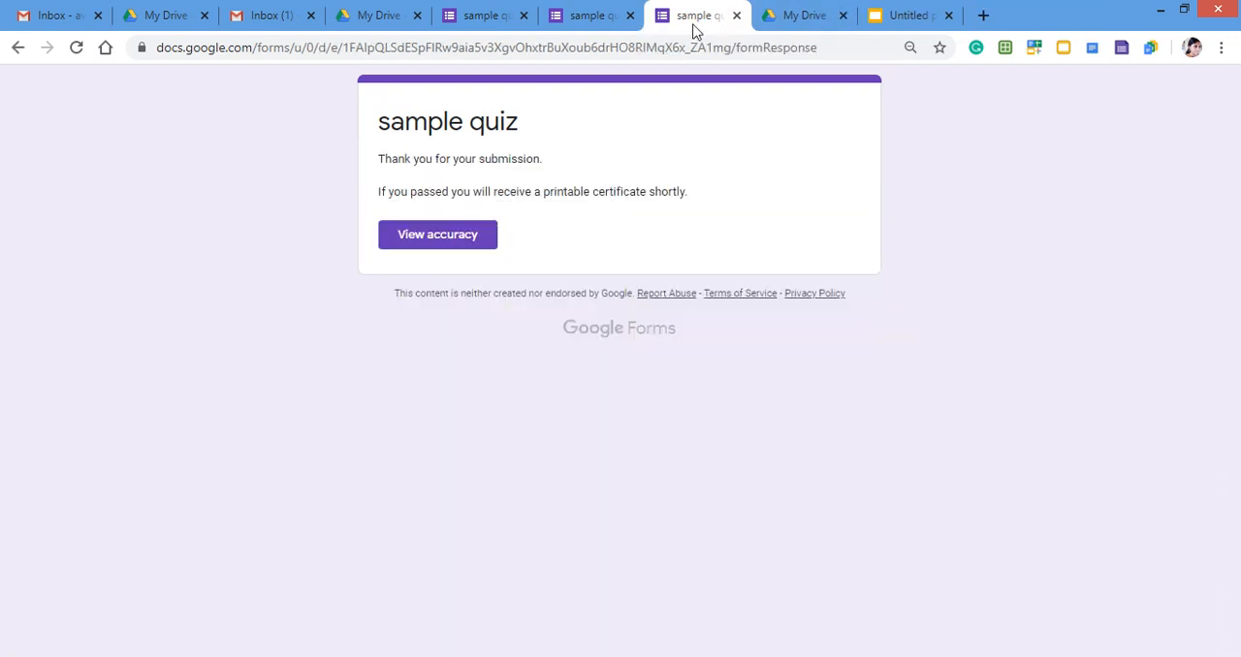
Switch back to the quiz editor and examine the response summary, including the points distribution and the respondent scores.
left_click(603, 23)
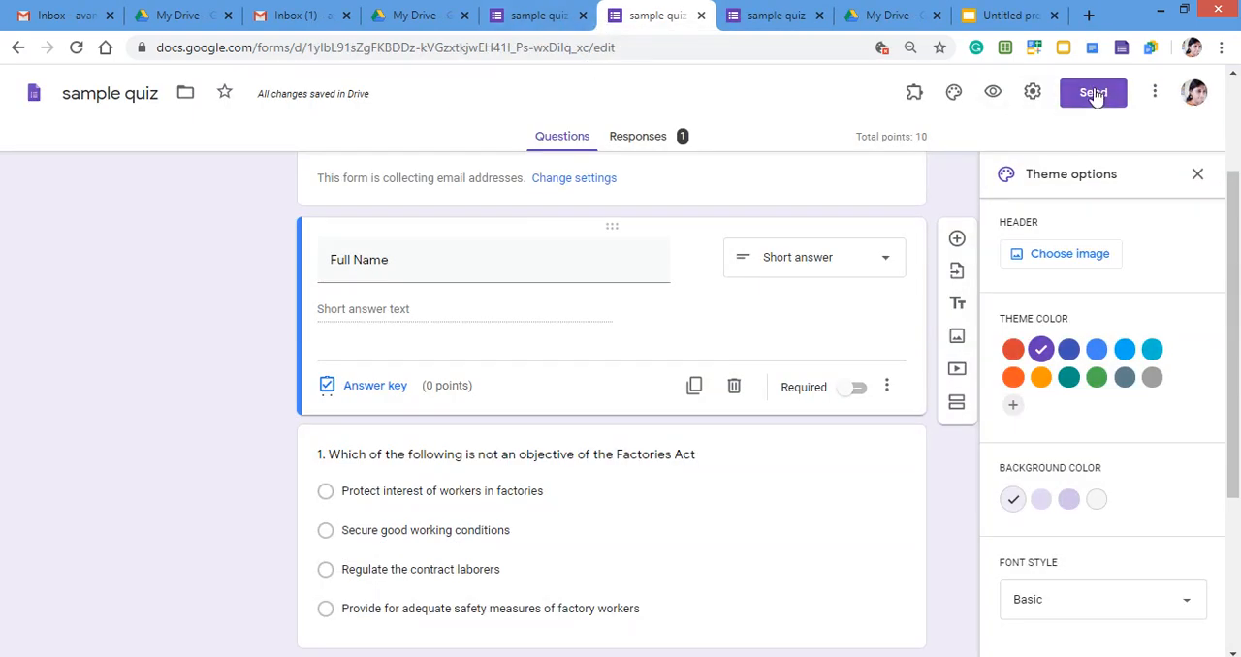
left_click(652, 142)
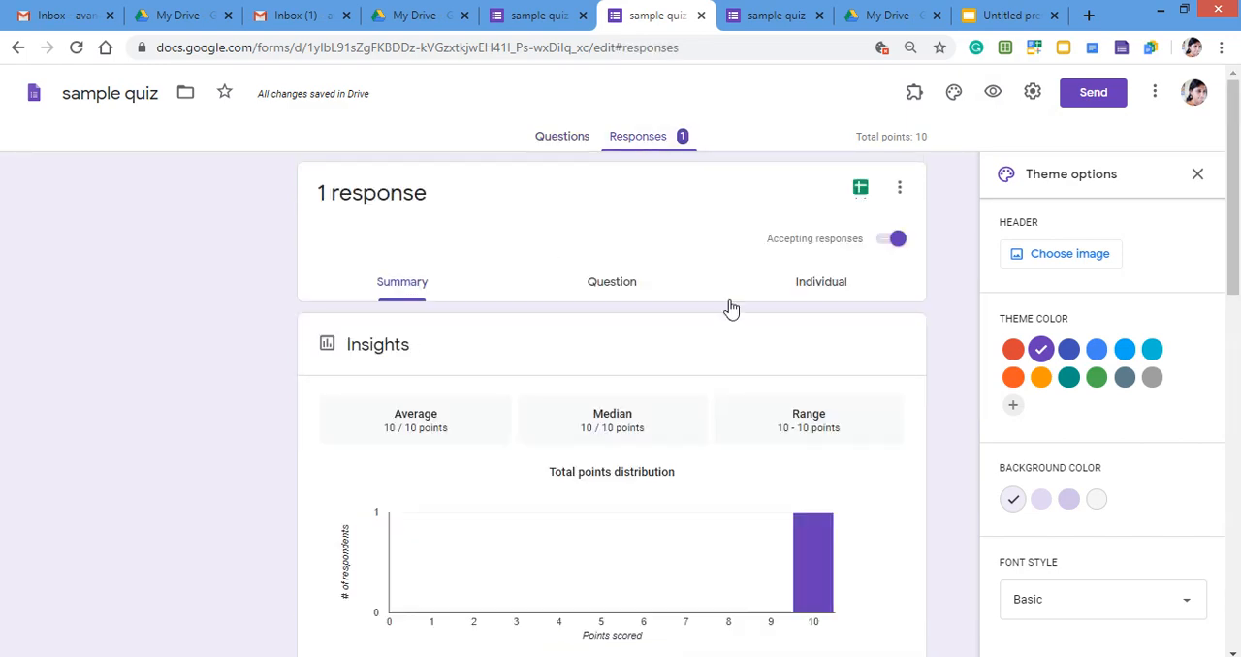
scroll(482, 545, "down", 4)
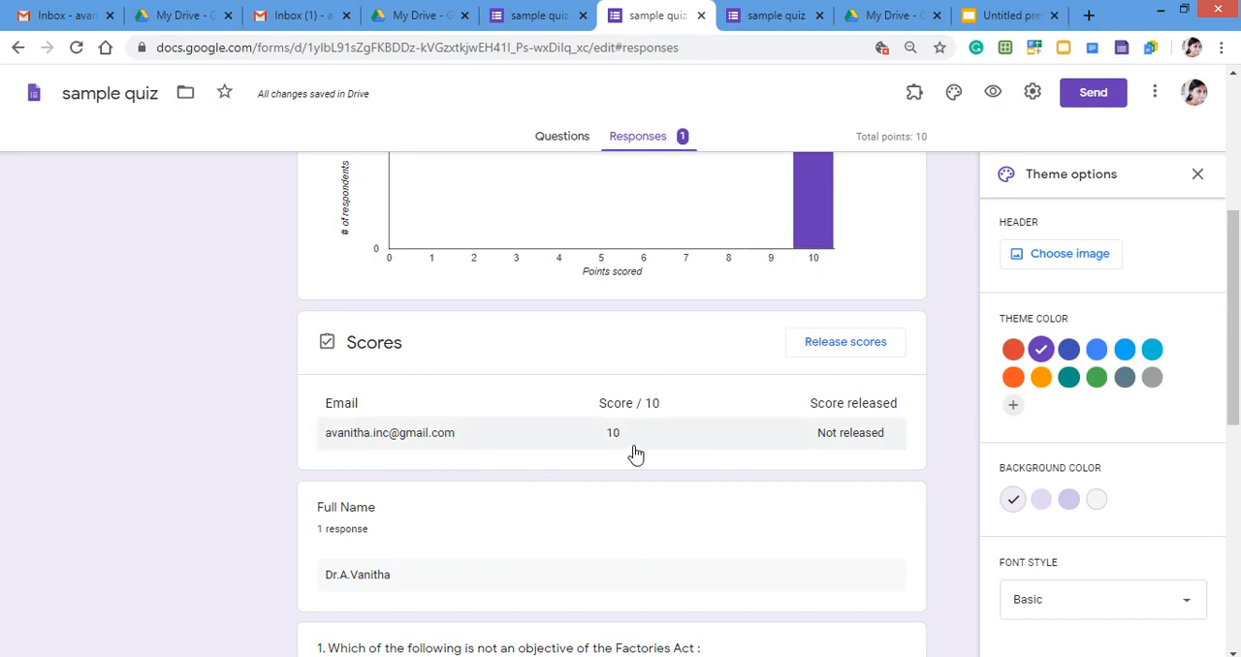
scroll(619, 452, "up", 4)
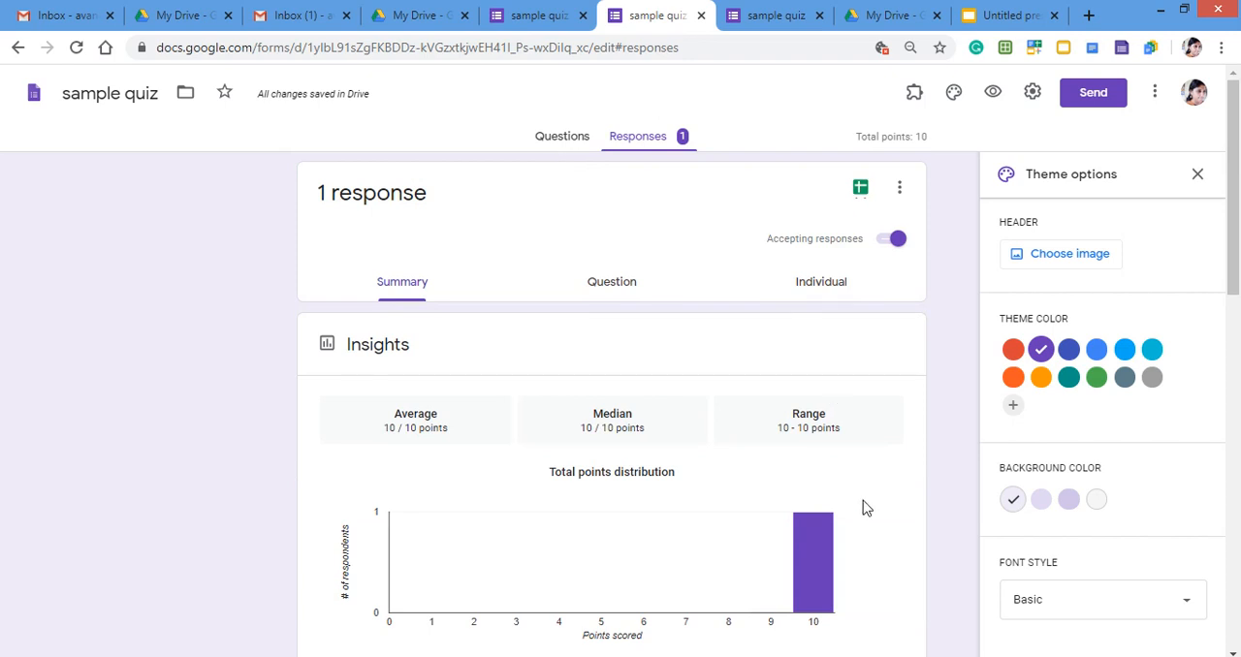
scroll(863, 500, "down", 2)
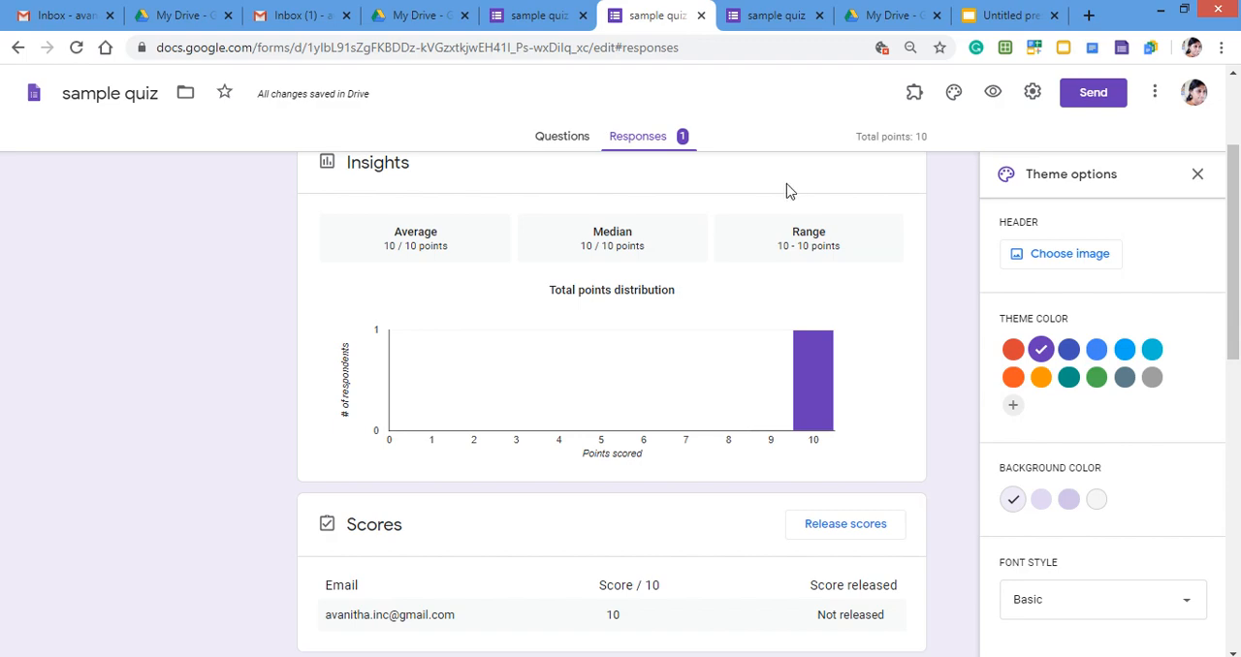
scroll(898, 447, "up", 2)
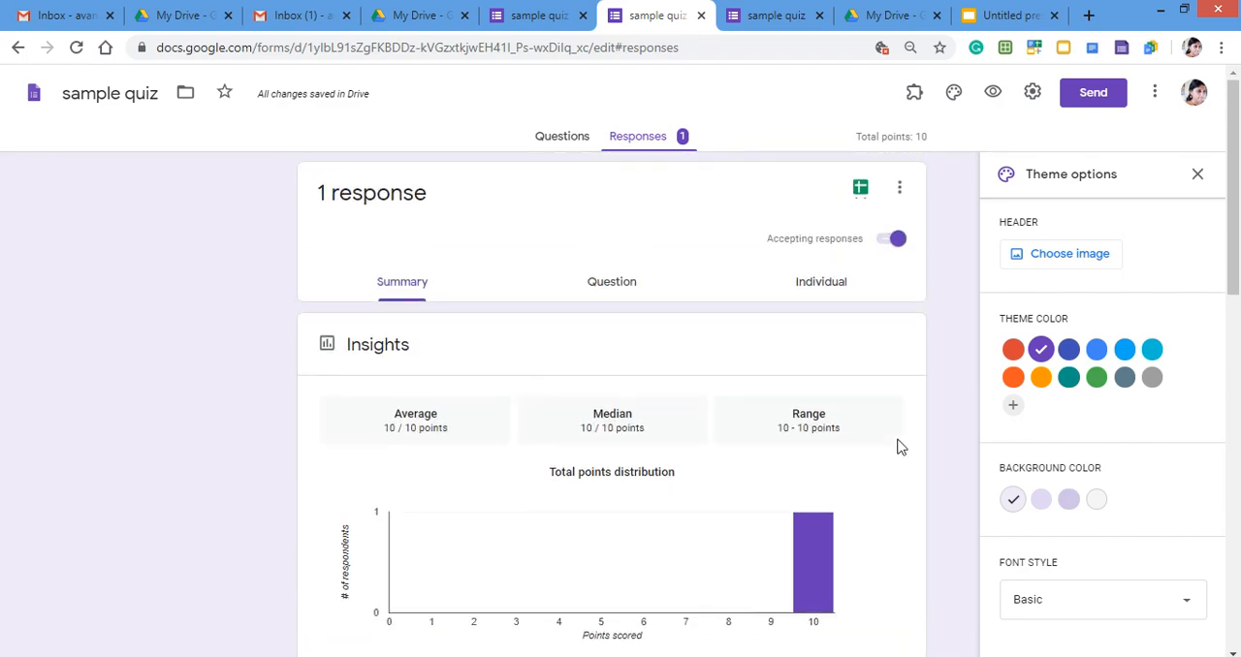
scroll(898, 447, "down", 2)
scroll(898, 447, "down", 2)
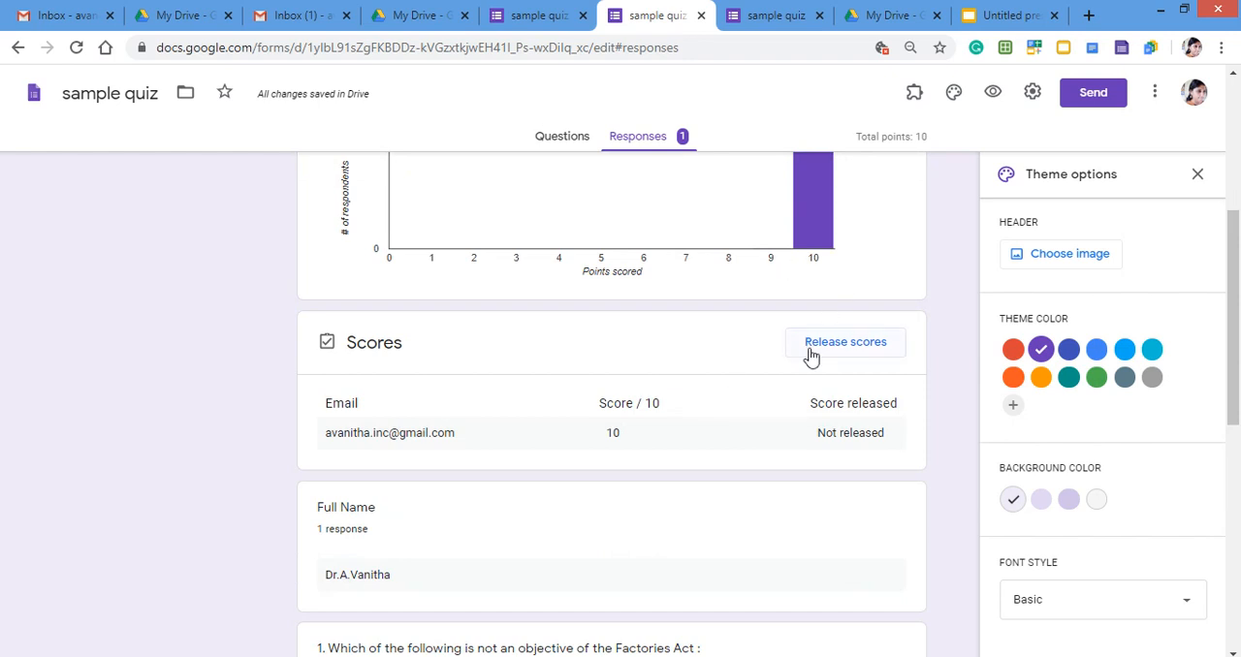
Review the quiz's general settings and its grade-release and respondent-visibility options, and save the settings.
left_click(1033, 92)
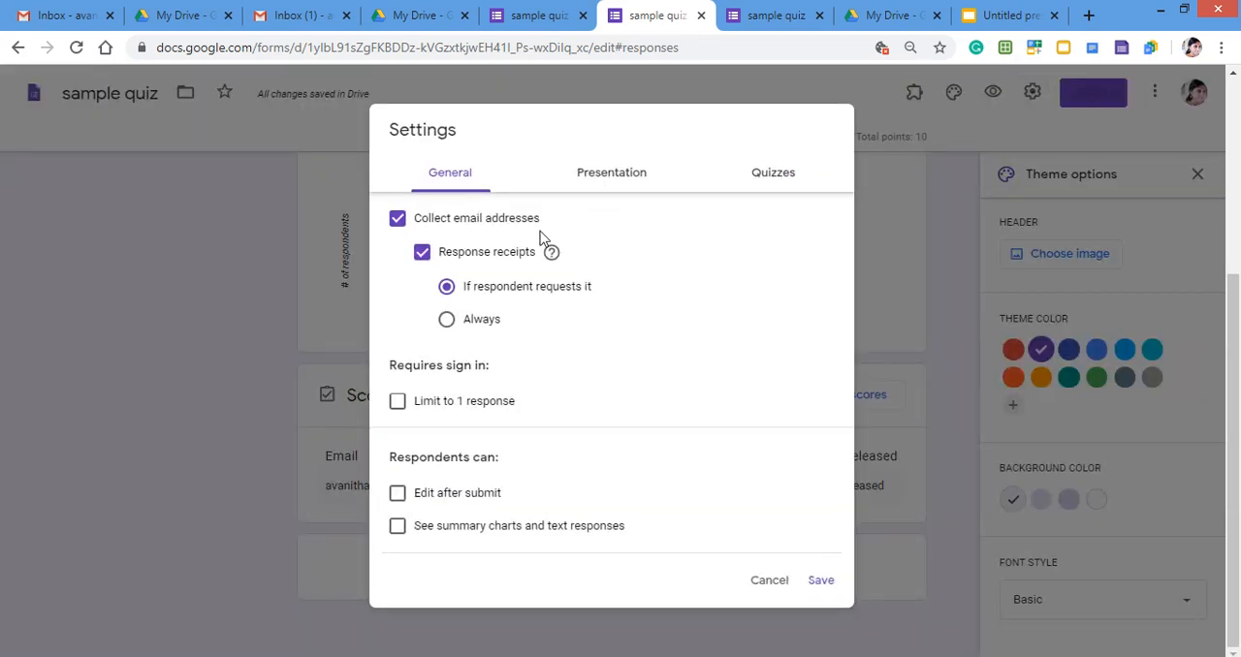
left_click(773, 174)
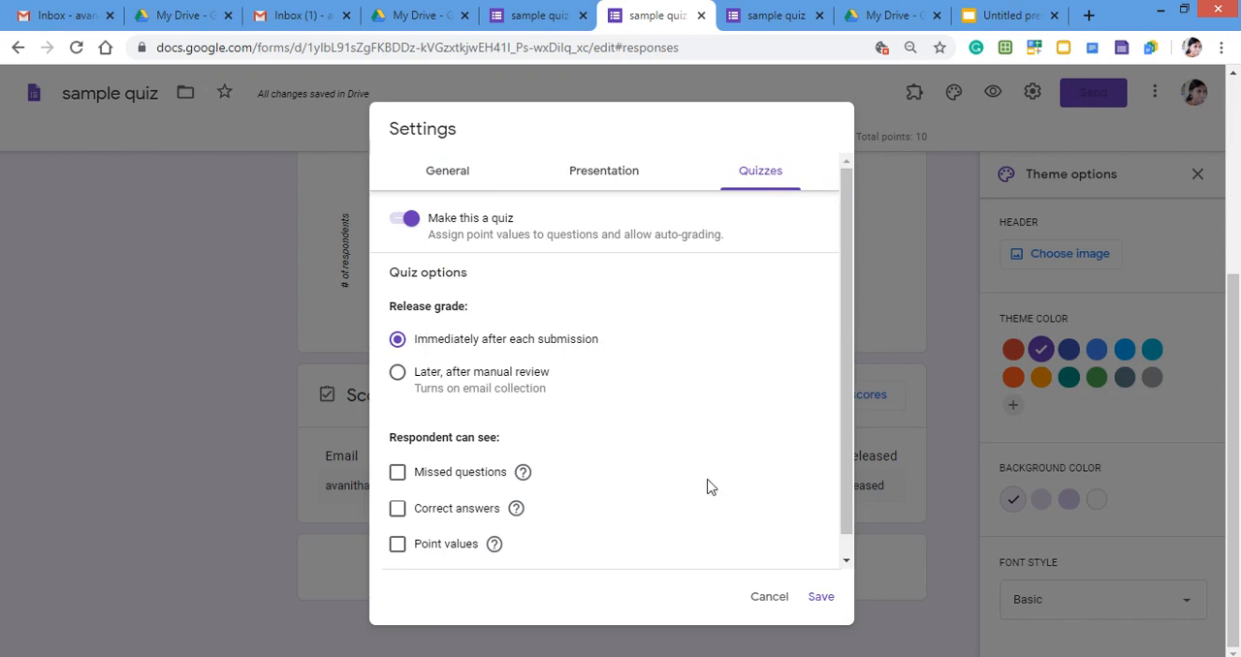
left_click(820, 597)
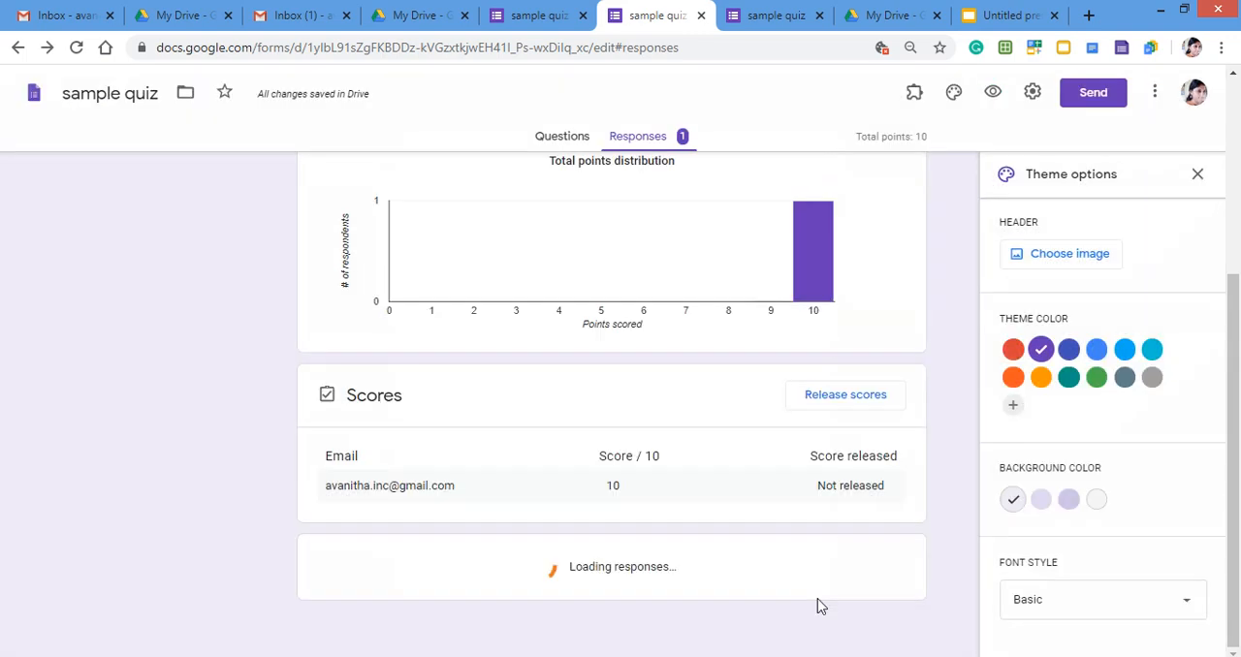
Check the options for releasing scores to all respondents and cancel without sending any emails.
scroll(814, 499, "down", 1)
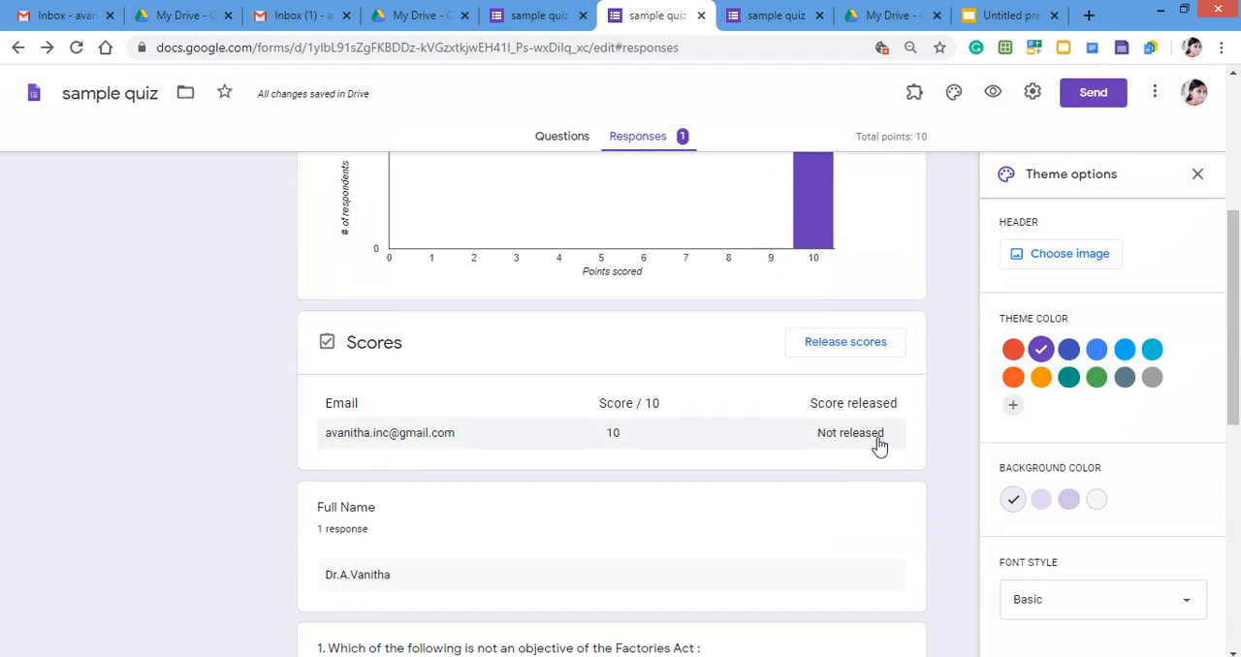
left_click(846, 343)
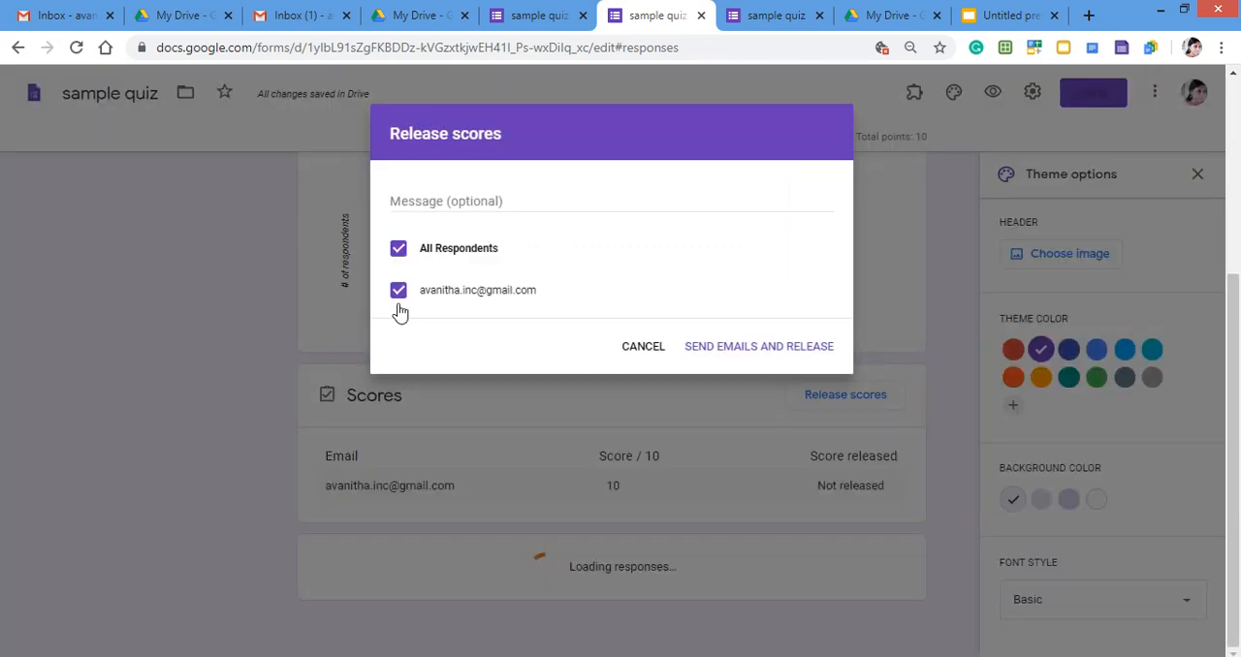
left_click(644, 347)
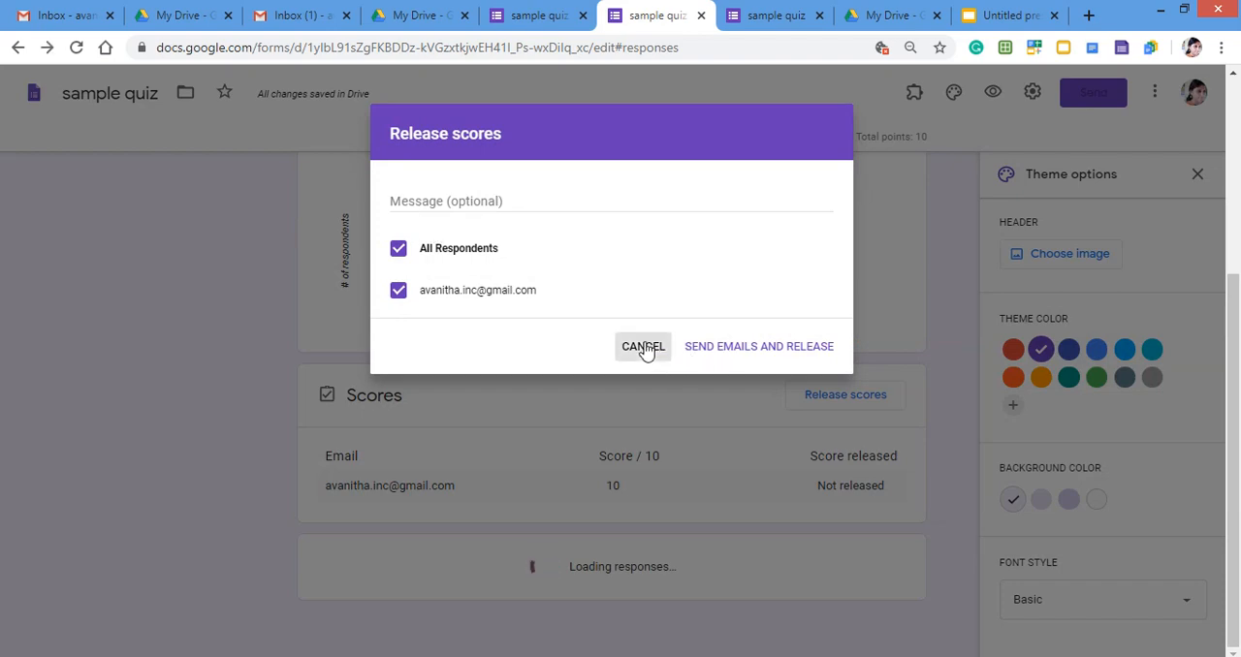
Switch to the Gmail inbox of the account that owns the quiz and read the Certify'em email about certification being turned on.
left_click(43, 8)
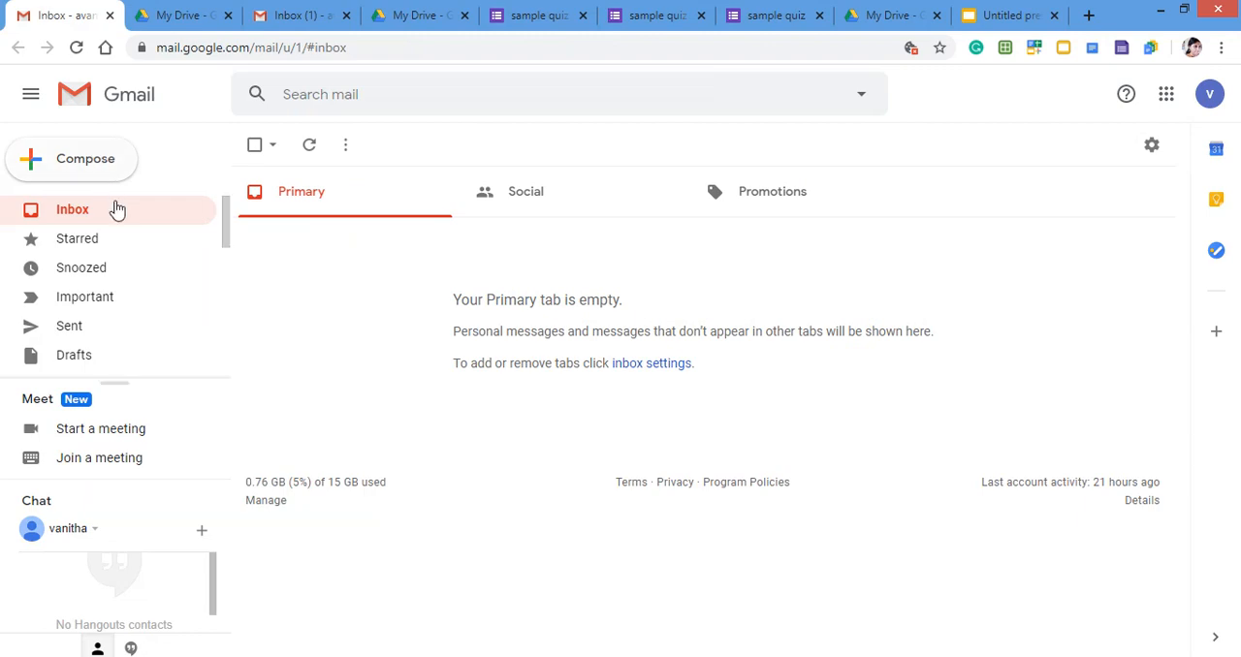
left_click(174, 11)
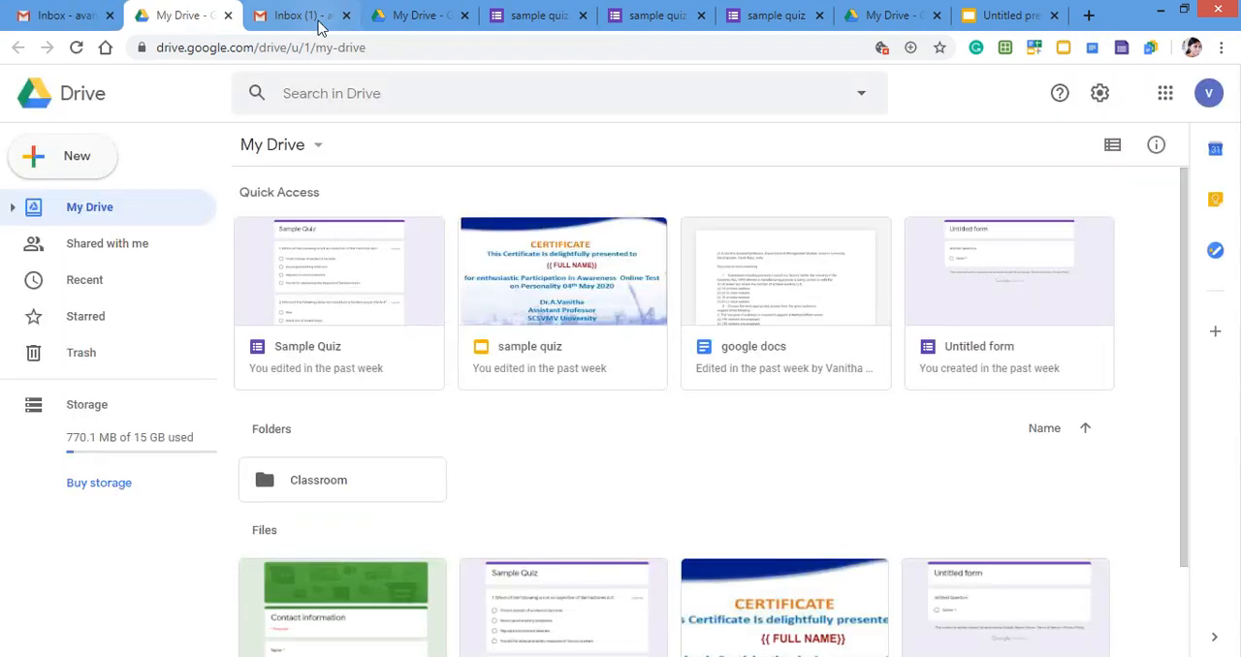
left_click(315, 26)
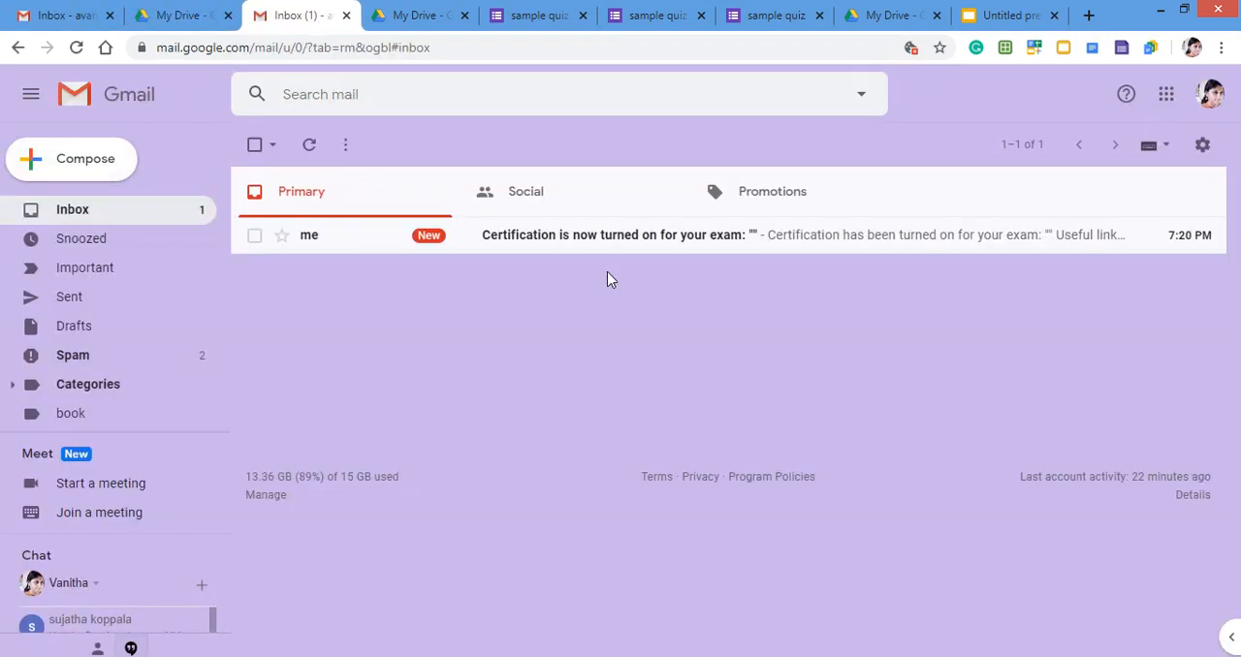
left_click(539, 242)
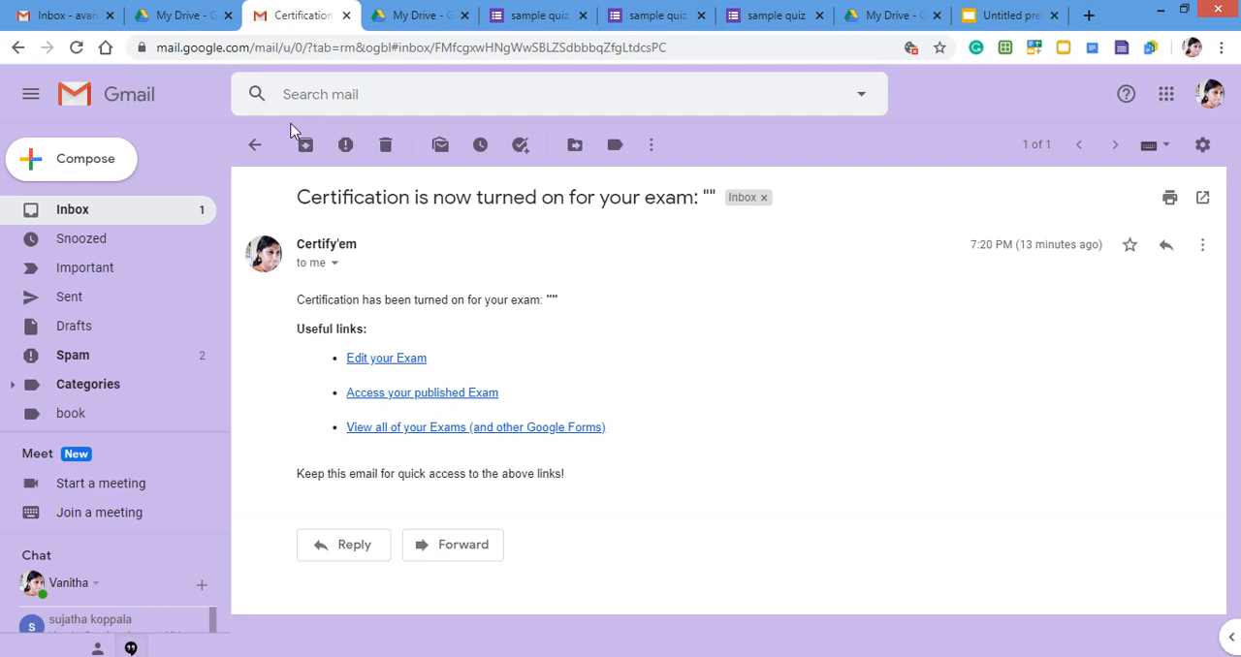
Return to the inbox, open the Certify'em email delivering the certificate, preview the attached PDF certificate and close the preview.
left_click(167, 207)
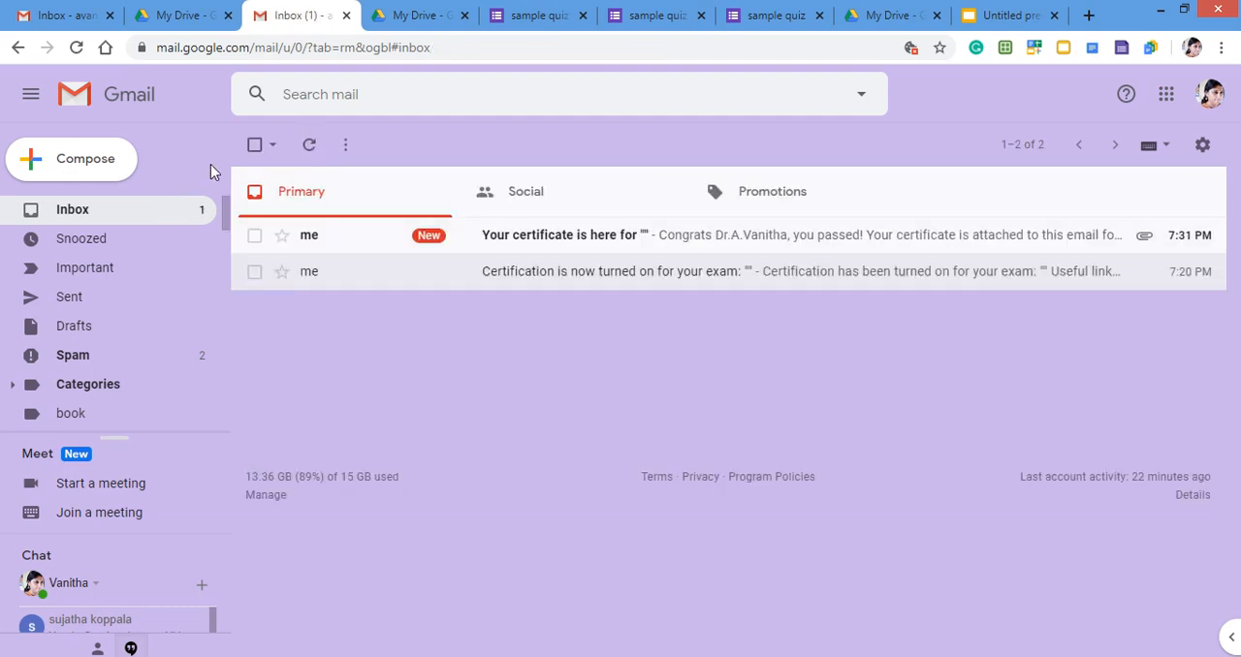
left_click(651, 238)
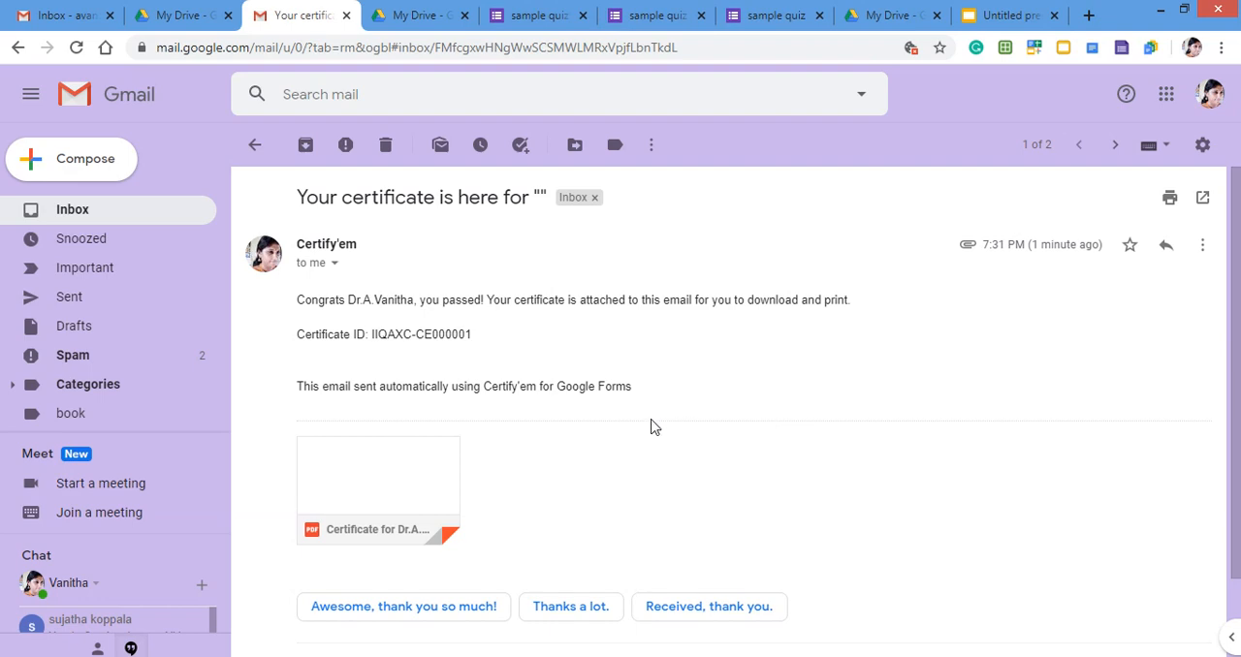
mouse_move(388, 439)
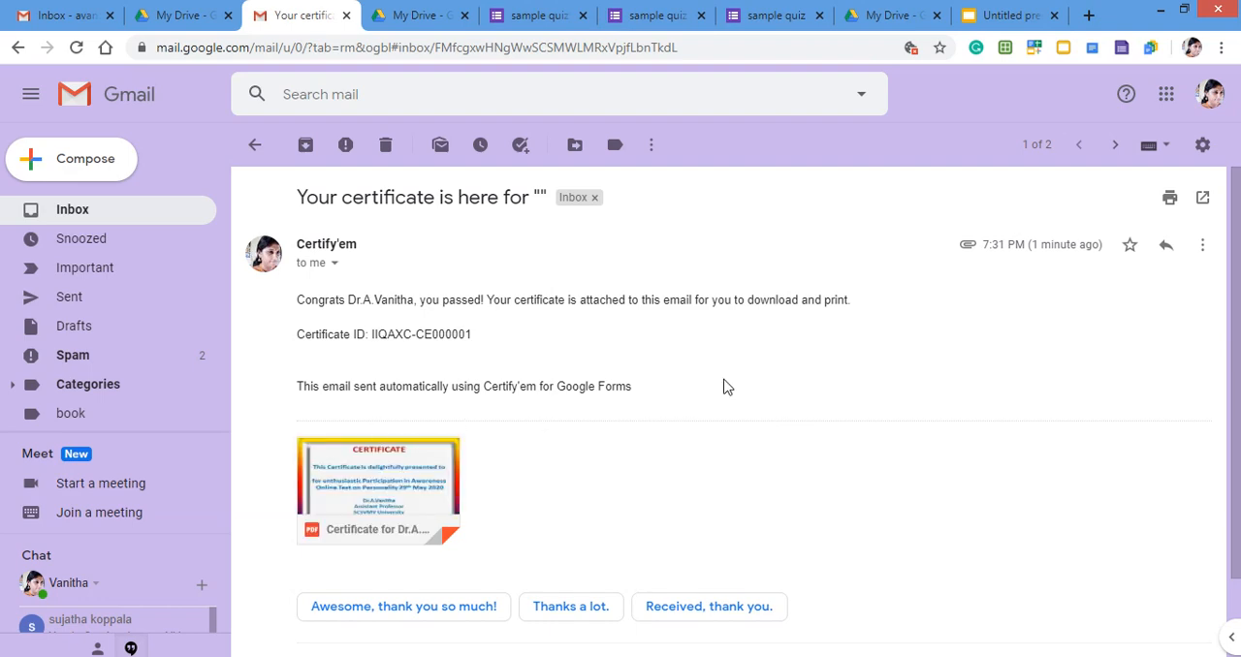
left_click(403, 470)
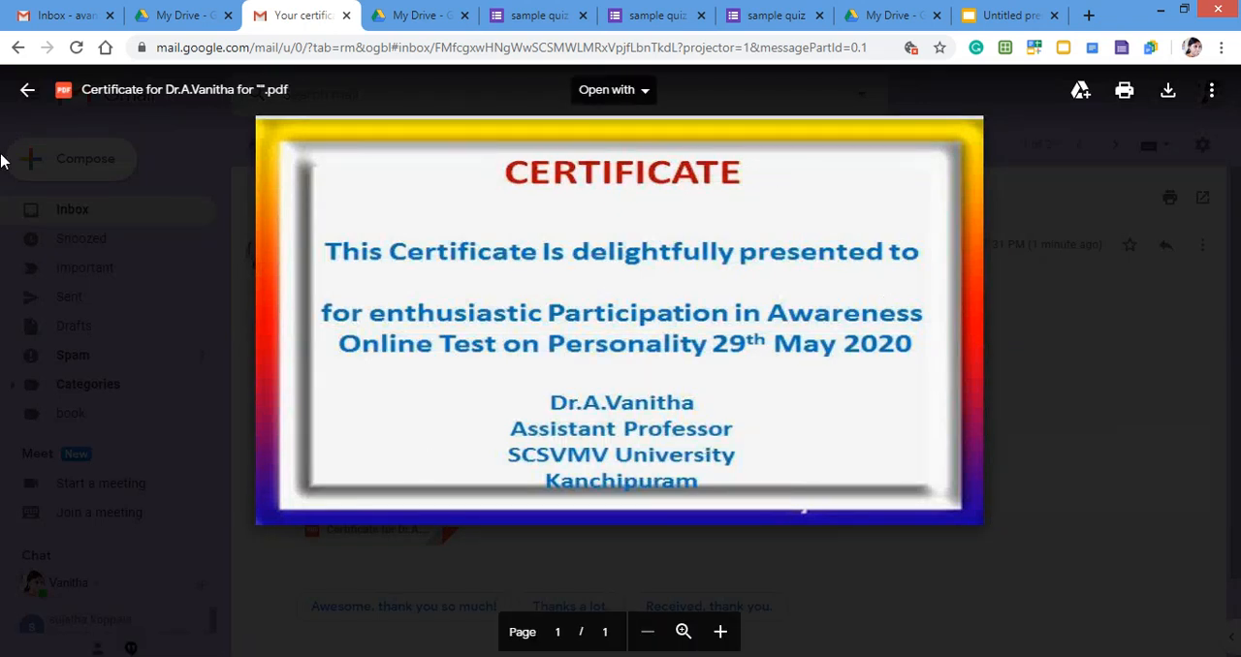
left_click(26, 89)
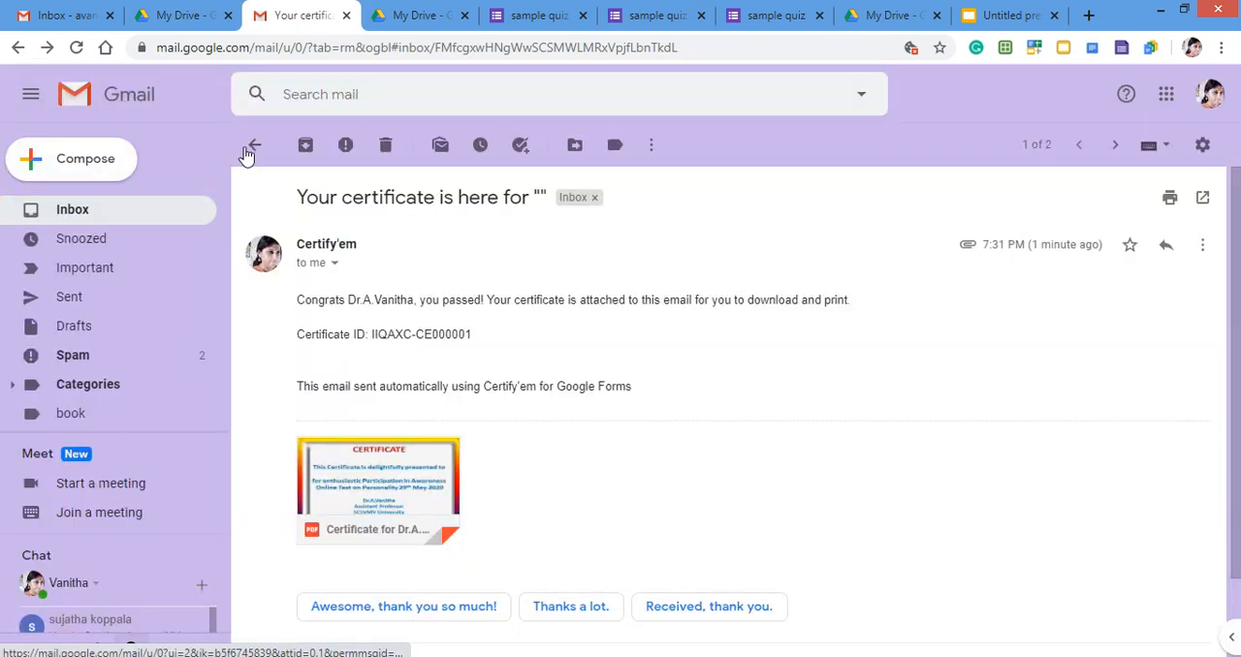